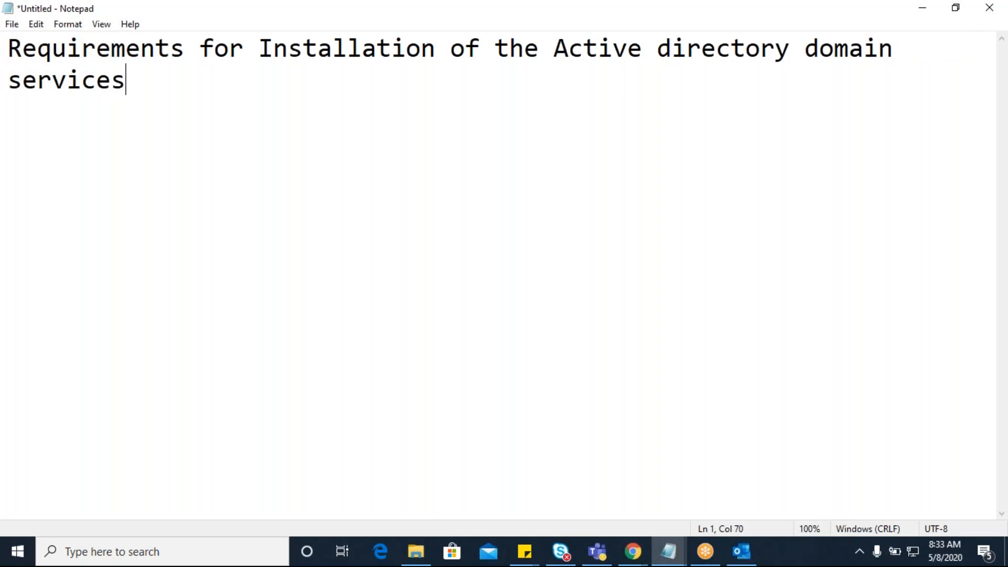
# Add the requirement line "-Microsoft windows server 2019" below the heading, separated by a blank line.
pyautogui.press('BackSpace')
pyautogui.press('Return')
pyautogui.press('Return')
pyautogui.write('-')
pyautogui.write('Microos')
pyautogui.press('BackSpace')
pyautogui.press('BackSpace')
pyautogui.write('soft wind')
pyautogui.press('BackSpace')
pyautogui.write('ndows server 2019')
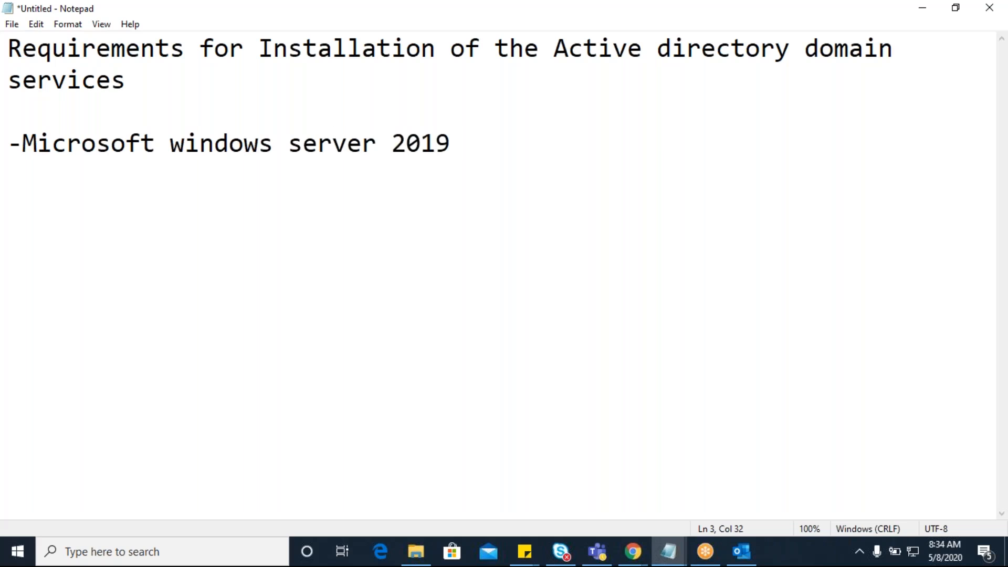
# Extend the Microsoft windows server line with the versions "/2016/2012".
pyautogui.press('BackSpace')
pyautogui.press('Return')
pyautogui.press('BackSpace')
pyautogui.write('/2016')
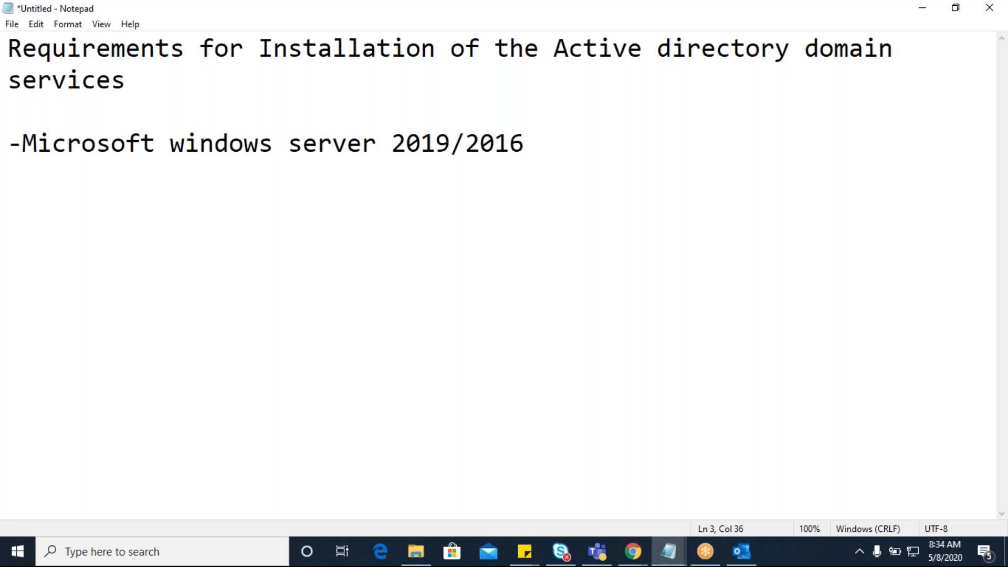
pyautogui.write('/2012')
# Add the requirement line "-Static IP address" below the windows server line, separated by a blank line.
pyautogui.press('Return')
pyautogui.press('Return')
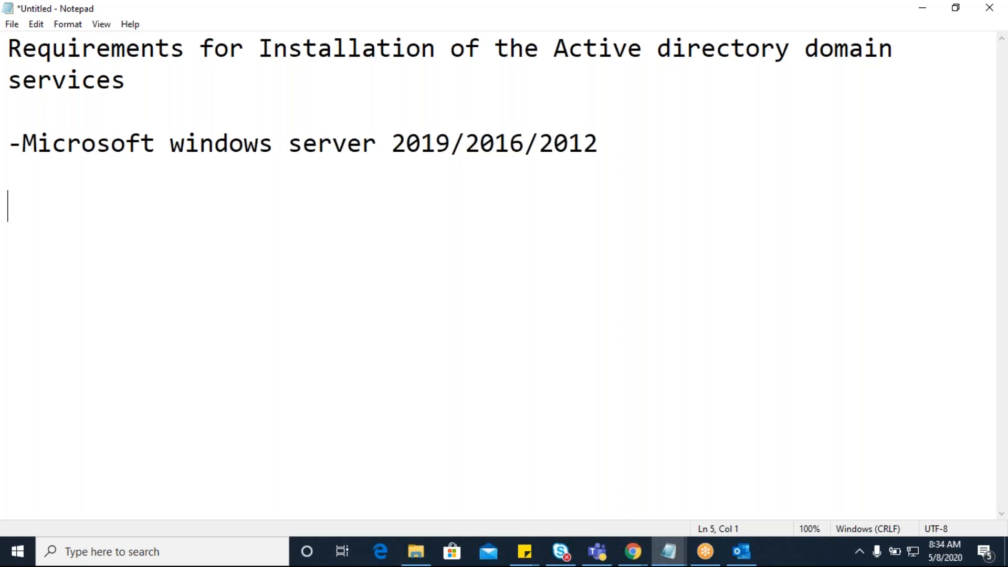
pyautogui.write('-Stat')
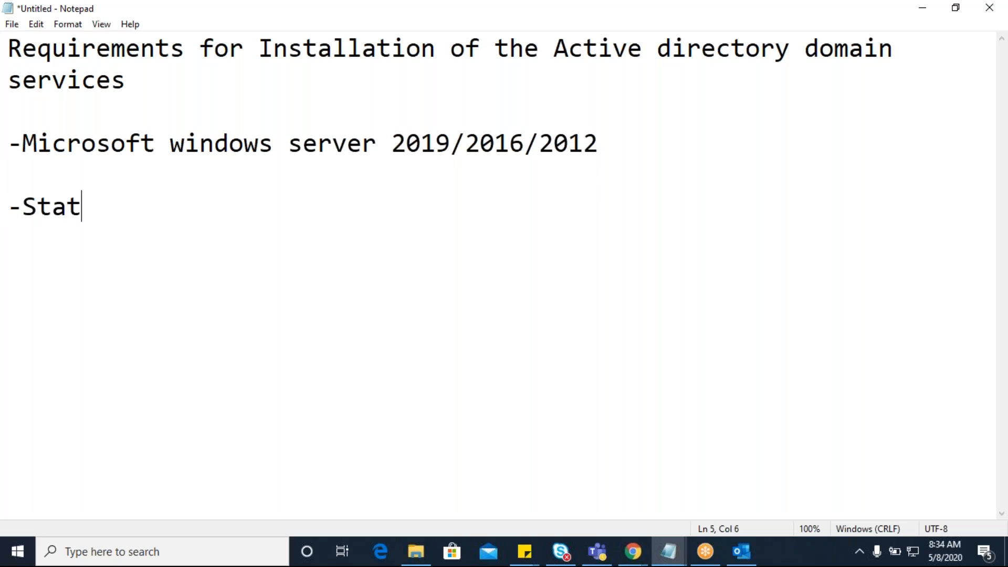
pyautogui.write('ic IP a')
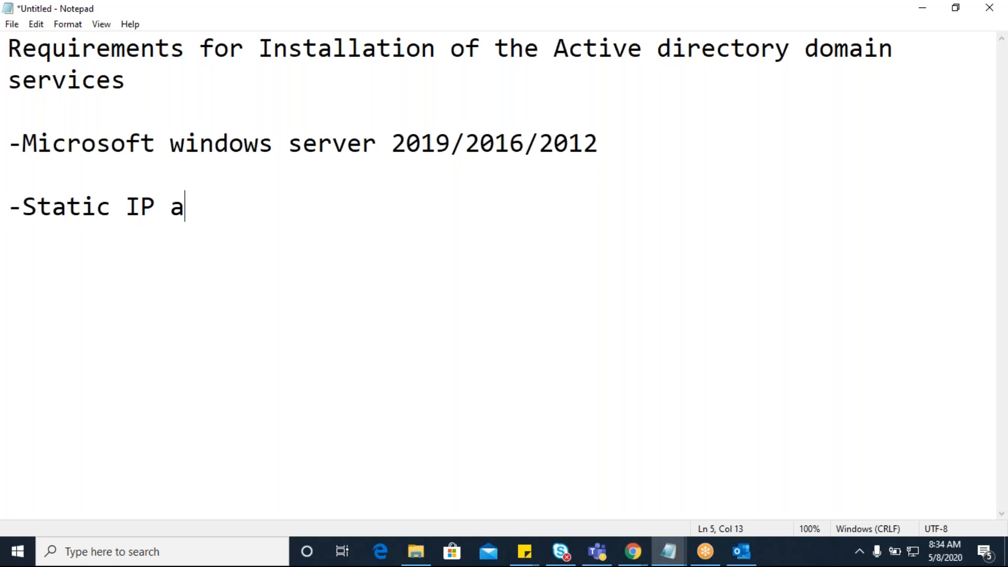
pyautogui.write('ddress')
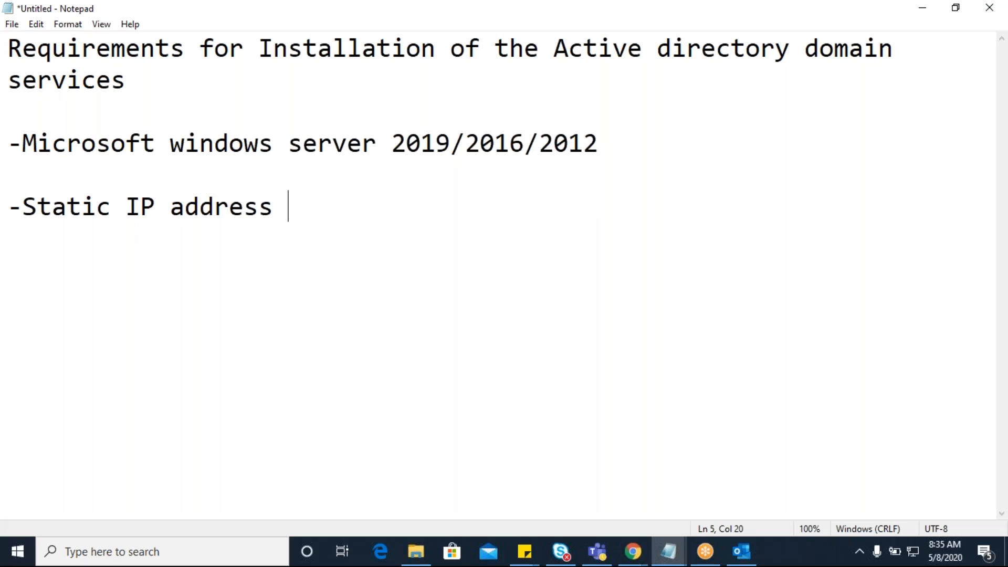
# Add the requirement line "-DNS server name" below the static IP line, separated by a blank line.
pyautogui.press('Return')
pyautogui.press('Return')
pyautogui.write('-DNS serv')
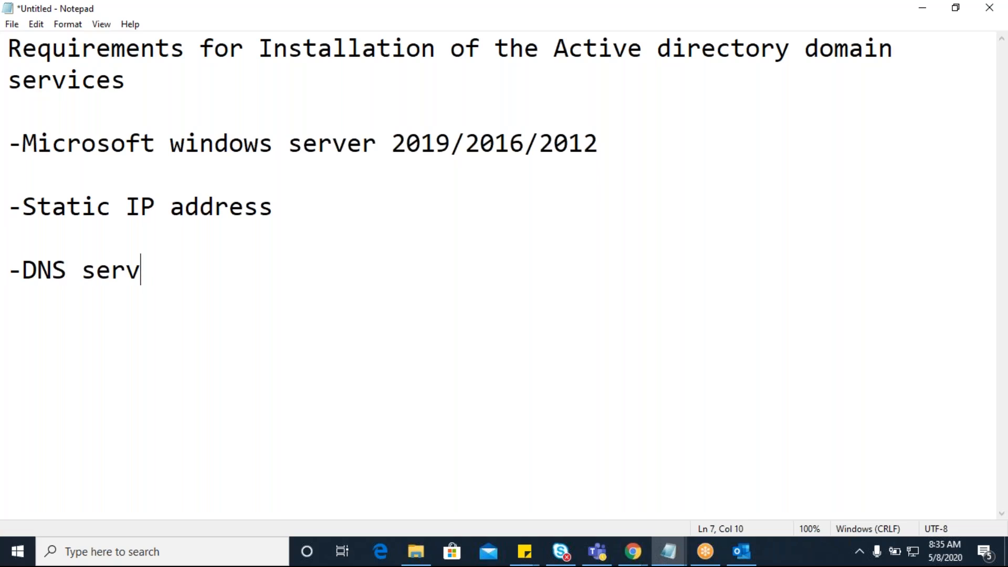
pyautogui.write('er name')
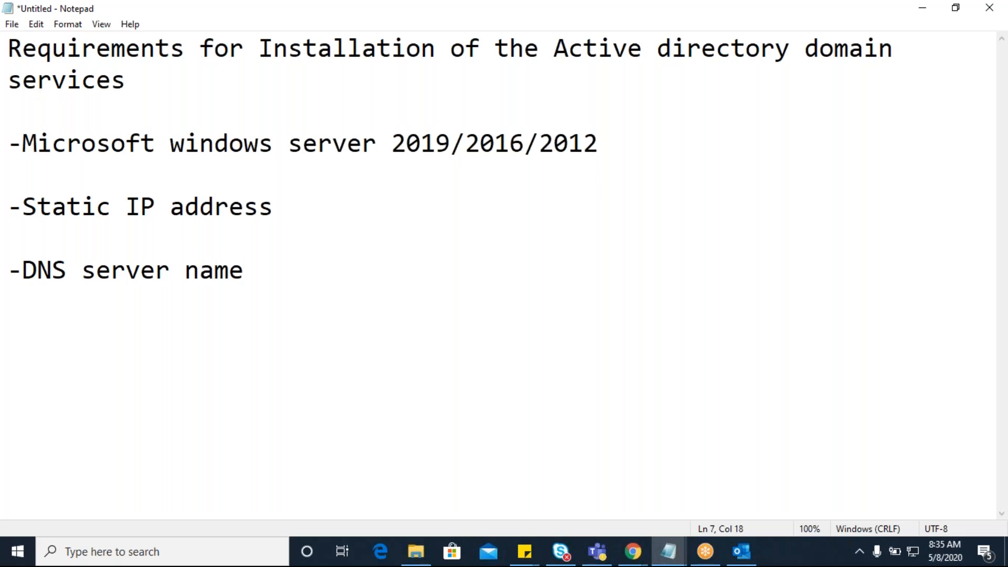
# Add the requirement line "-Domain name ex:abc.com" below the DNS line, separated by a blank line.
pyautogui.press('Return')
pyautogui.press('Return')
pyautogui.write('-Domain ')
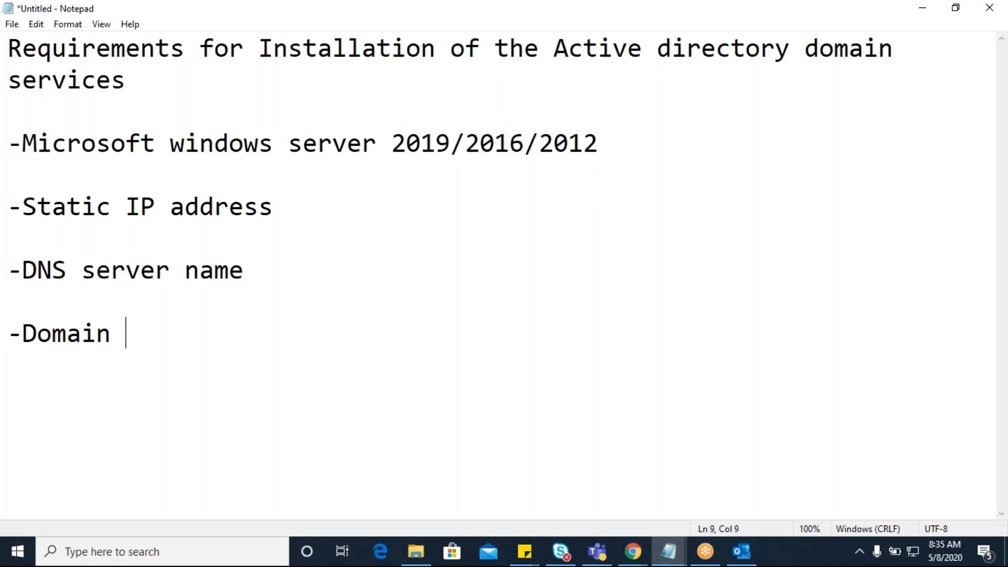
pyautogui.write('name ')
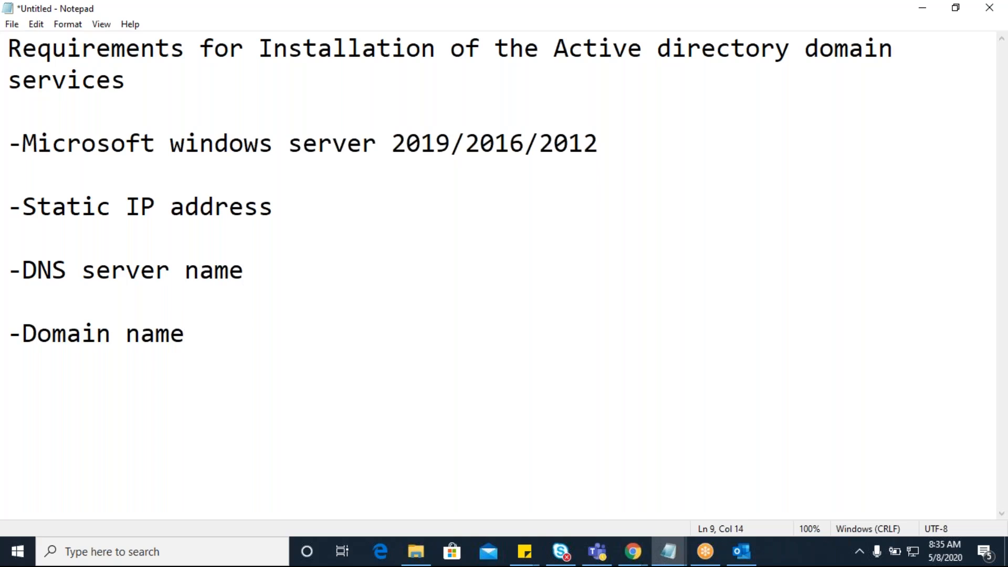
pyautogui.write('ex:a')
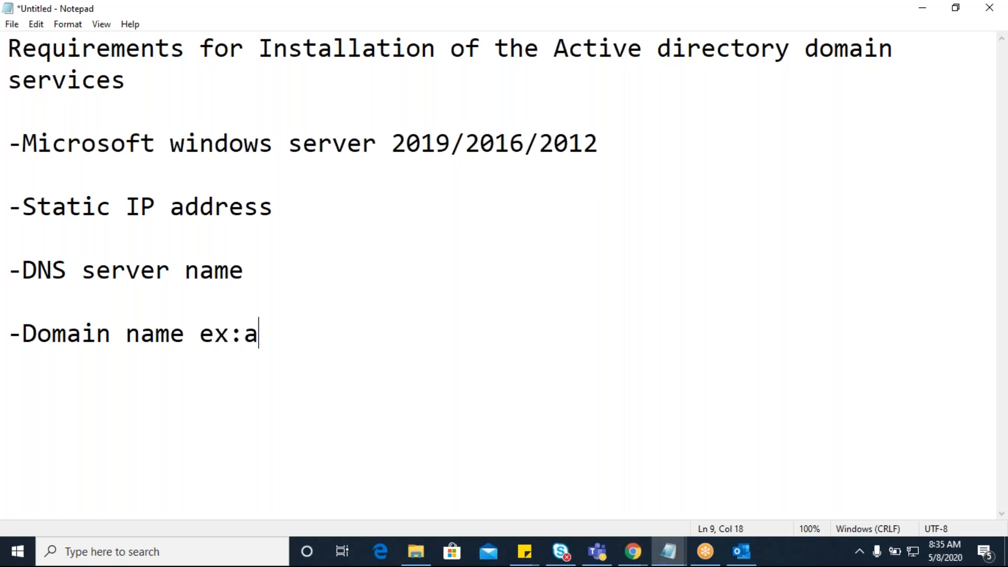
pyautogui.write('bc.com')
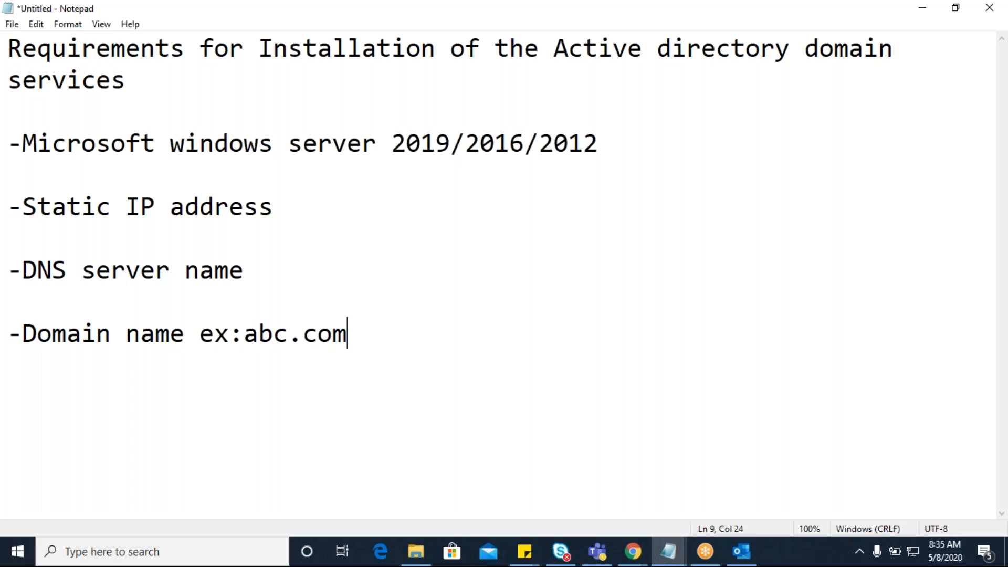
# Add the requirement line "-Network card" below the domain name line, separated by a blank line.
pyautogui.press('Return')
pyautogui.press('Return')
pyautogui.write('-Networkc')
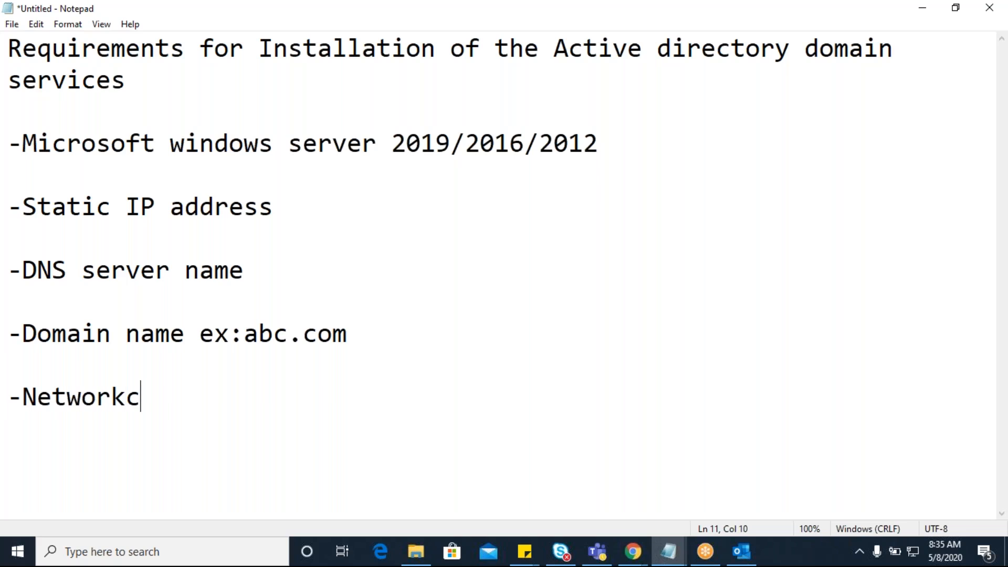
pyautogui.press('BackSpace')
pyautogui.write('card')
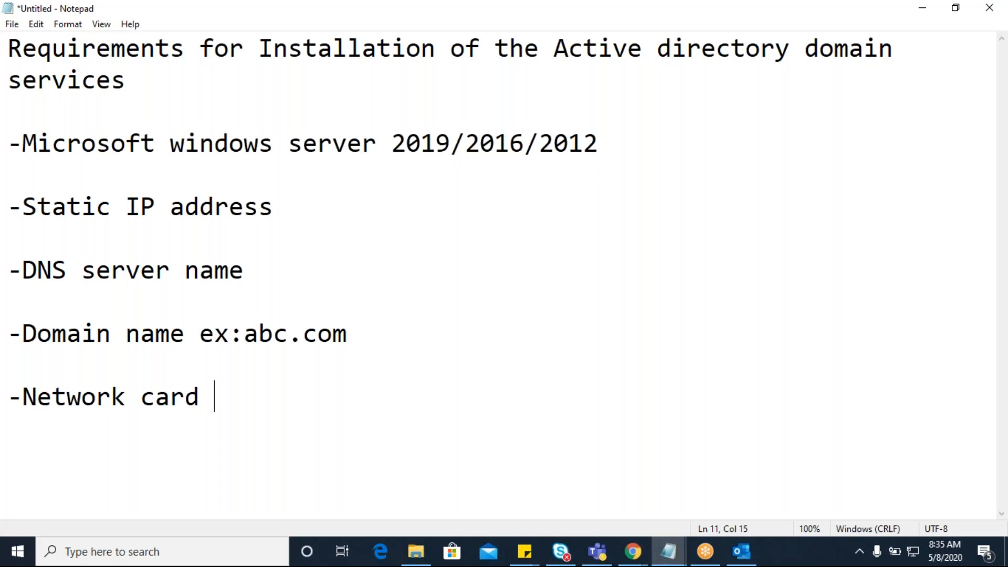
# Add the section line "-------Installation of ADDS" below the requirements, followed by a blank line.
pyautogui.press('Return')
pyautogui.press('Return')
pyautogui.press('Return')
pyautogui.press('BackSpace')
pyautogui.press('BackSpace')
pyautogui.press('Return')
pyautogui.write('-------Installa')
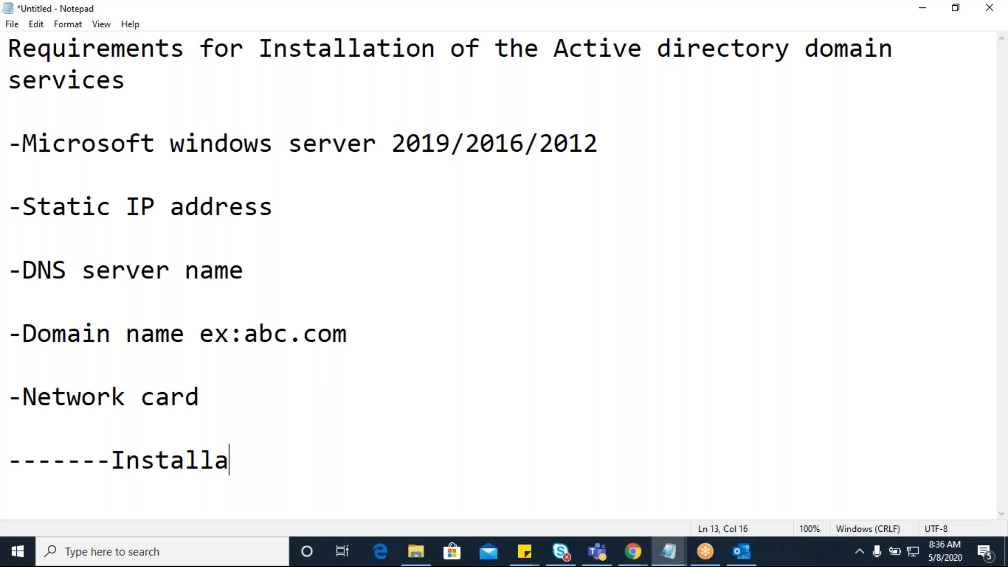
pyautogui.write('tion of ')
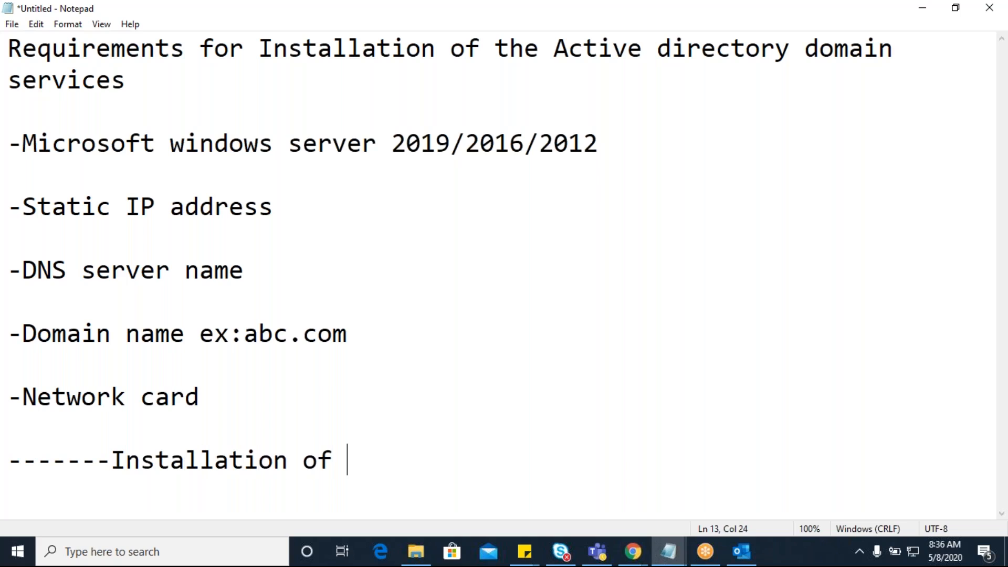
pyautogui.write('ADDS')
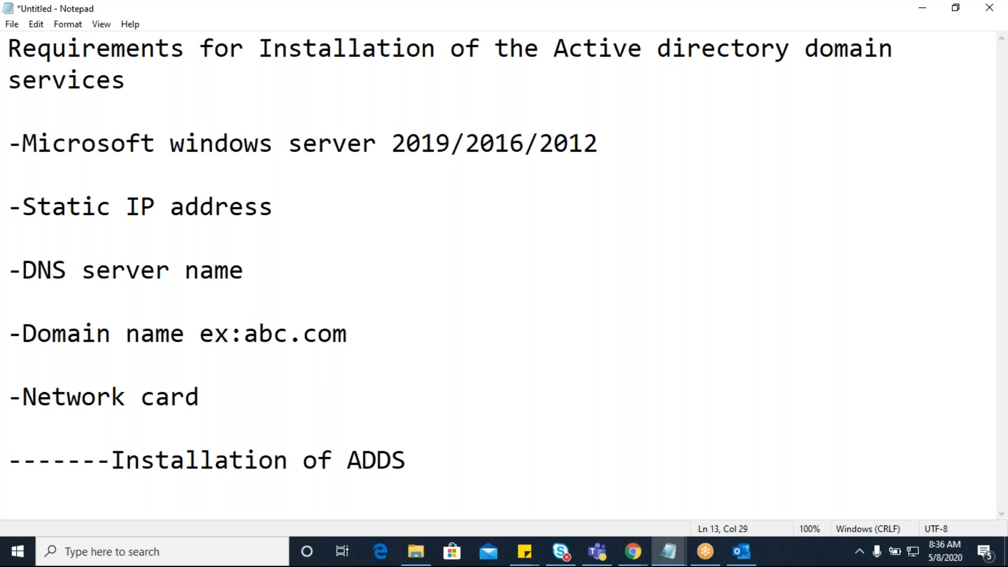
pyautogui.press('Return')
pyautogui.press('Return')
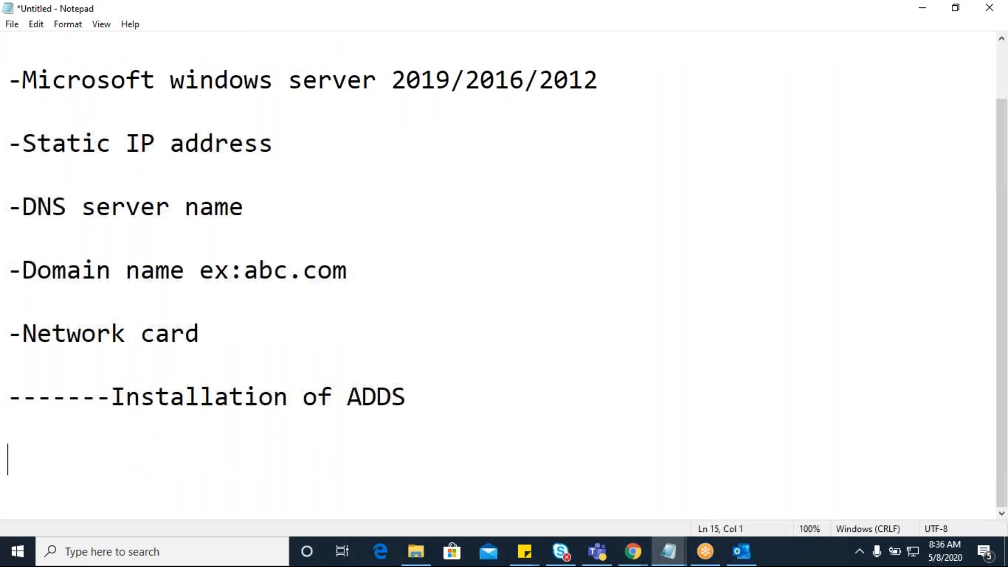
# Switch to the Compute Engine window in Chrome and open the Windows password setup for the adserver instance.
pyautogui.moveTo(630, 554)
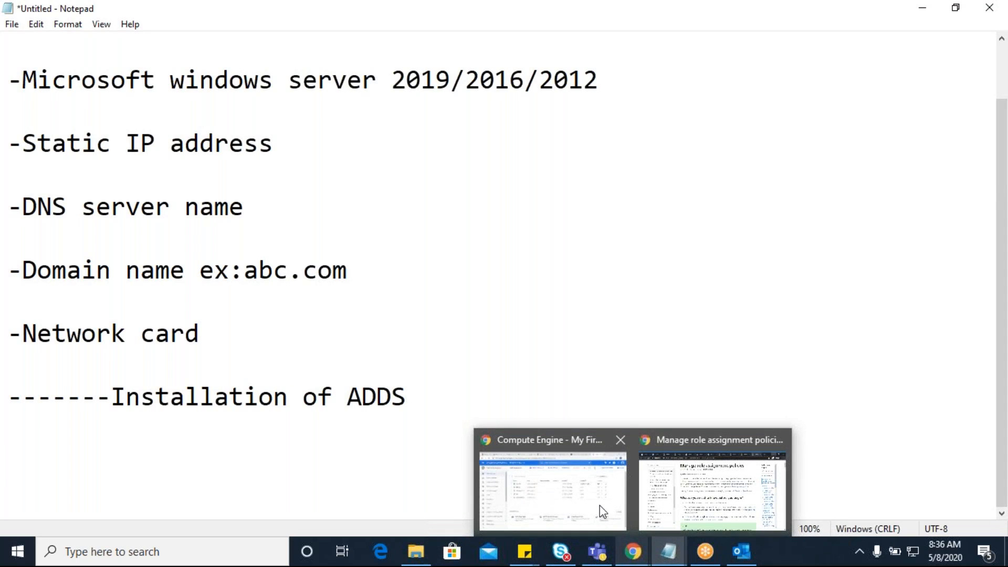
pyautogui.click(585, 471)
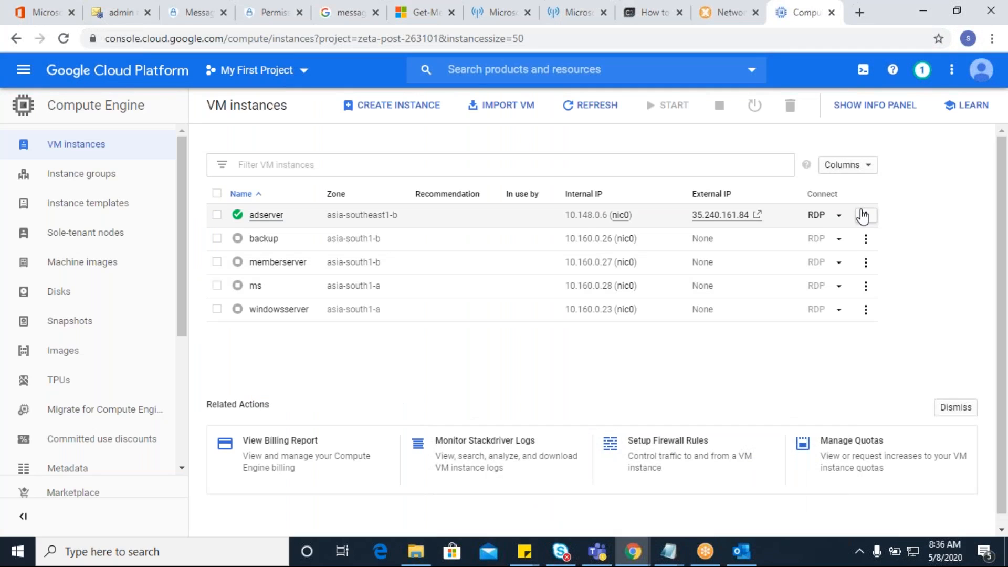
pyautogui.click(840, 216)
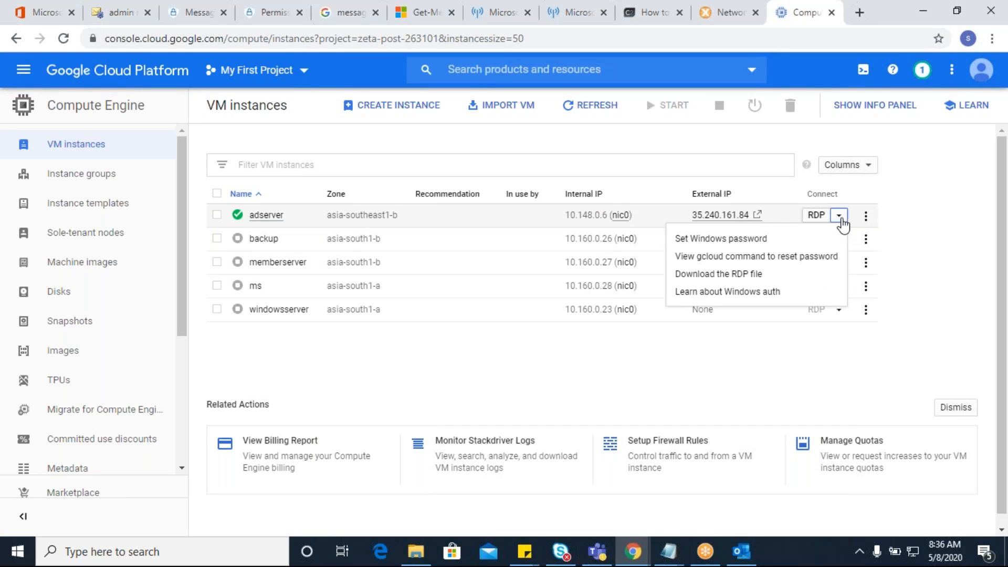
pyautogui.click(790, 241)
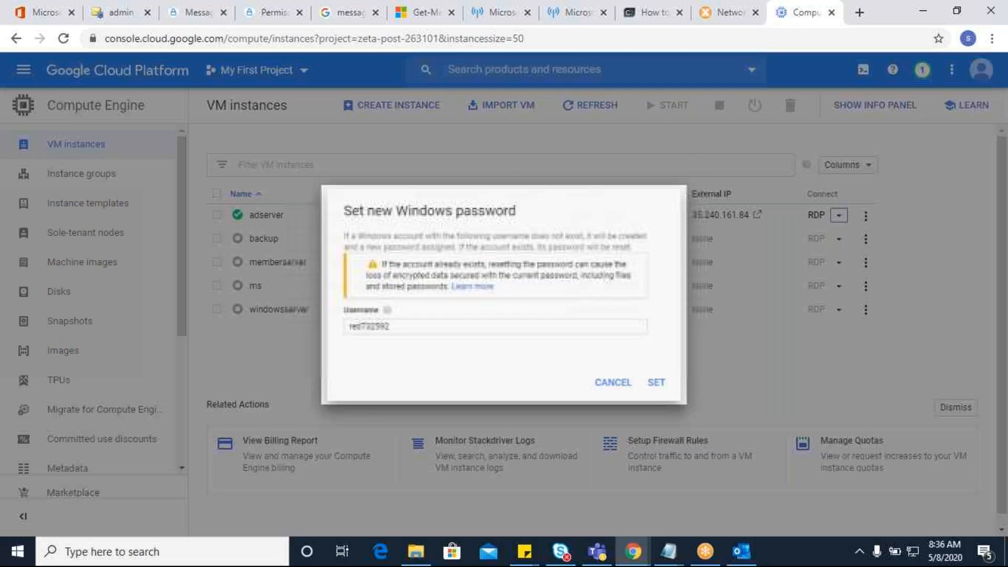
# Generate a new Windows password for the username admin, copy it and close the dialog.
pyautogui.tripleClick(492, 326)
pyautogui.press('BackSpace')
pyautogui.write('ad')
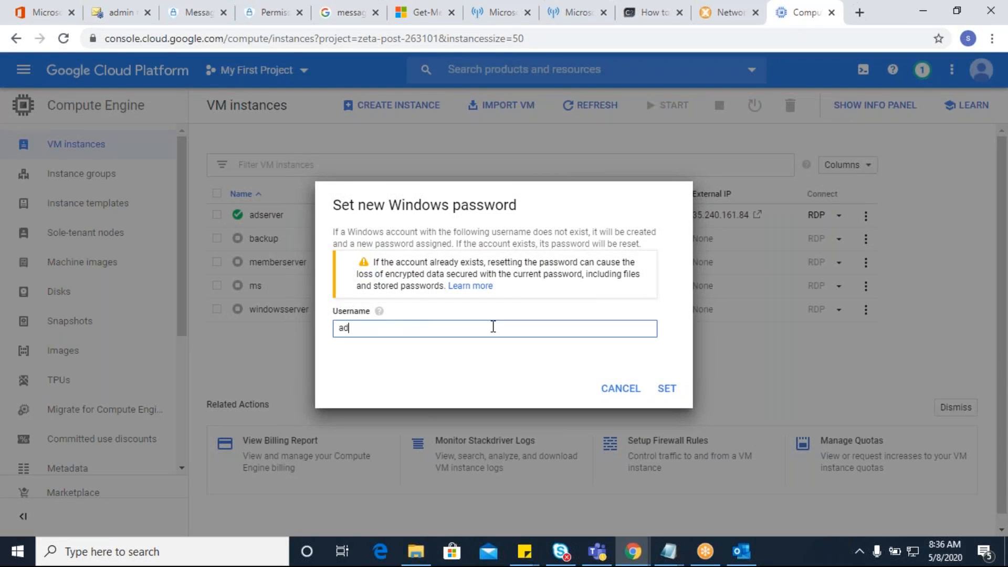
pyautogui.write('min')
pyautogui.click(988, 216)
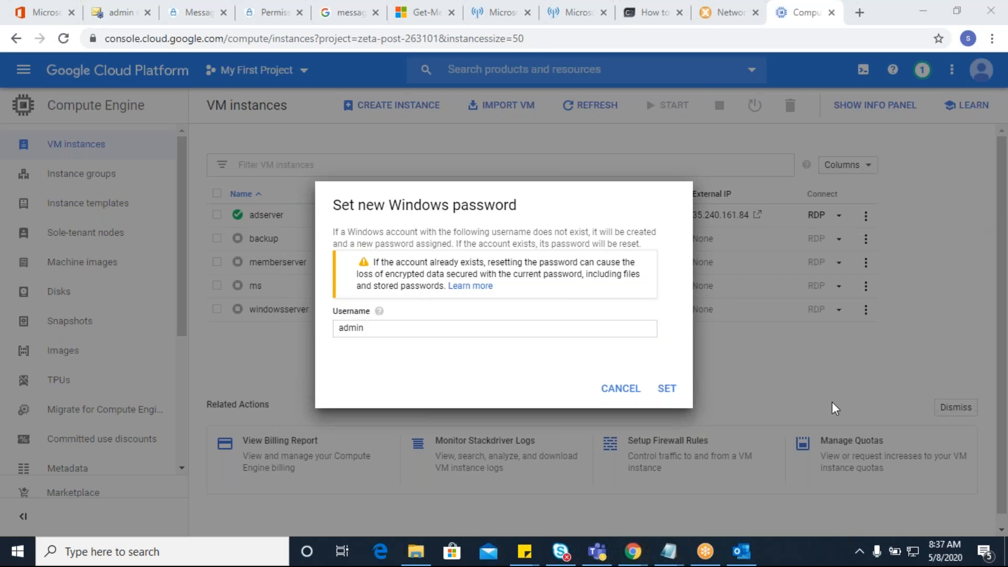
pyautogui.click(667, 389)
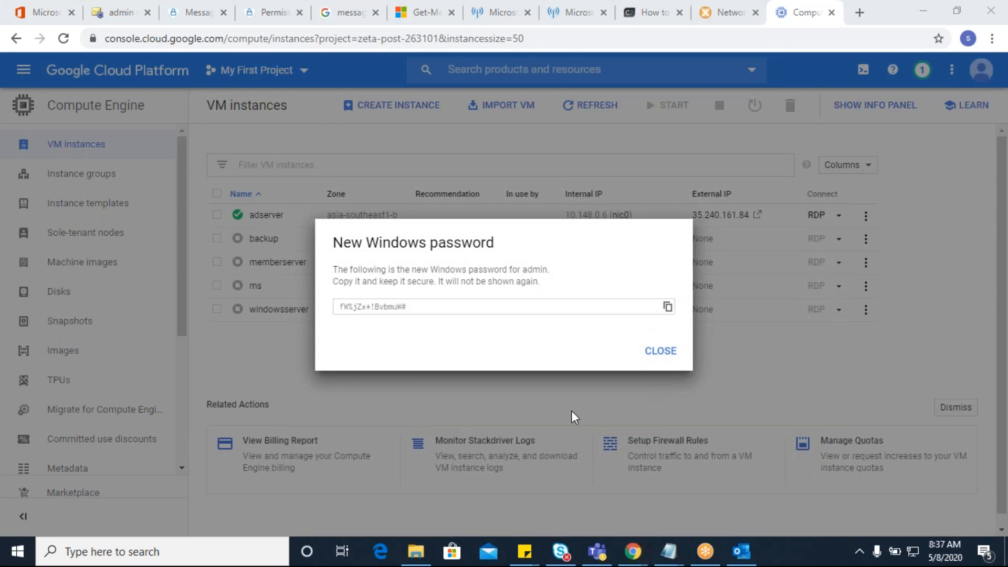
pyautogui.click(668, 310)
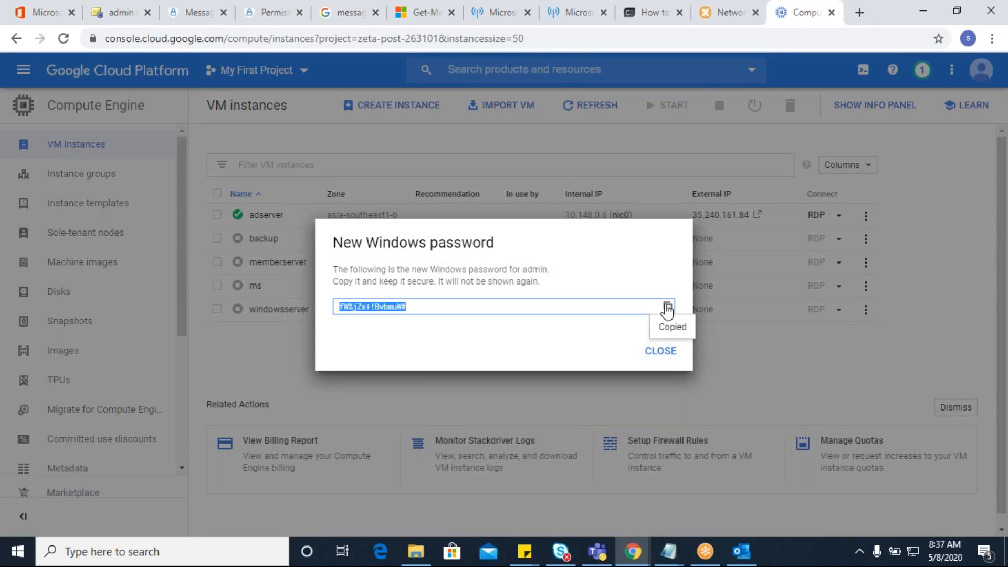
pyautogui.click(665, 357)
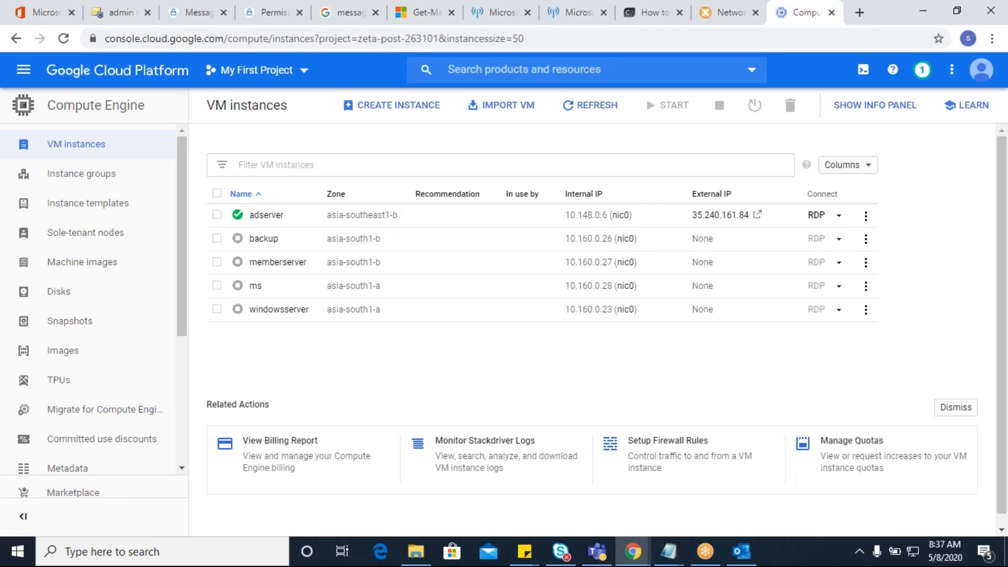
# Open Remote Desktop Connection by running mstsc.
pyautogui.press('super+r')
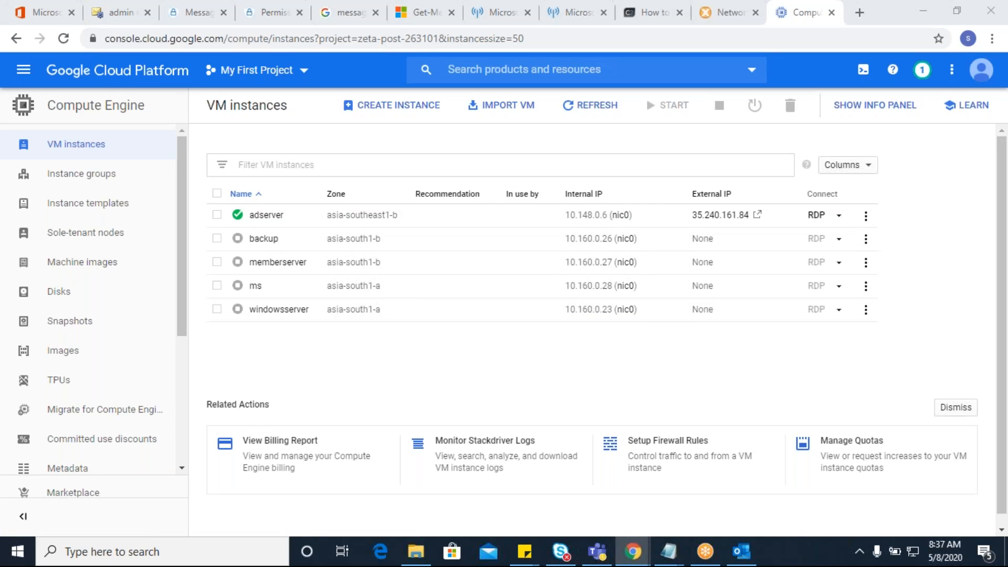
pyautogui.write('msta')
pyautogui.press('BackSpace')
pyautogui.press('BackSpace')
pyautogui.press('BackSpace')
pyautogui.press('BackSpace')
pyautogui.write('mstsc')
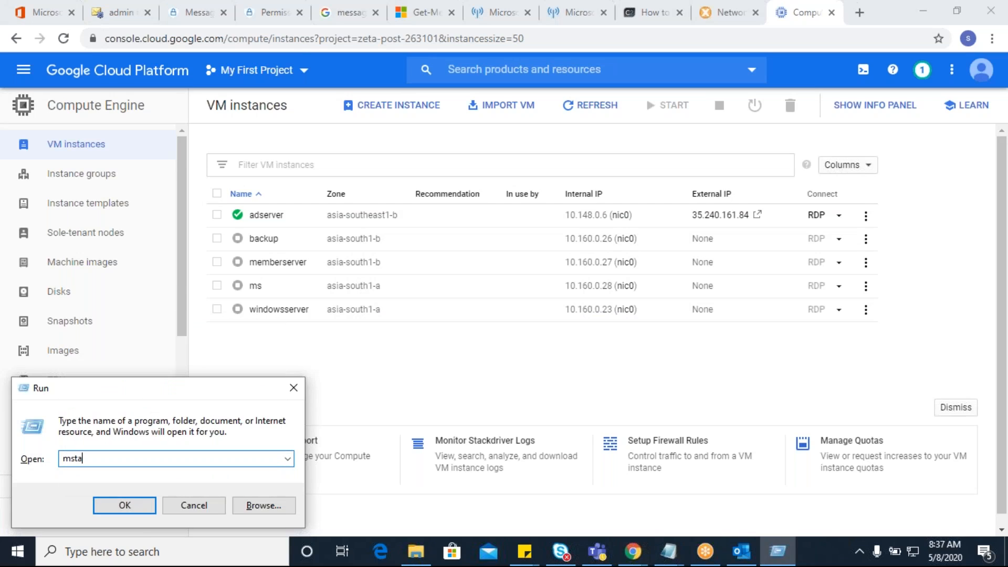
pyautogui.press('Return')
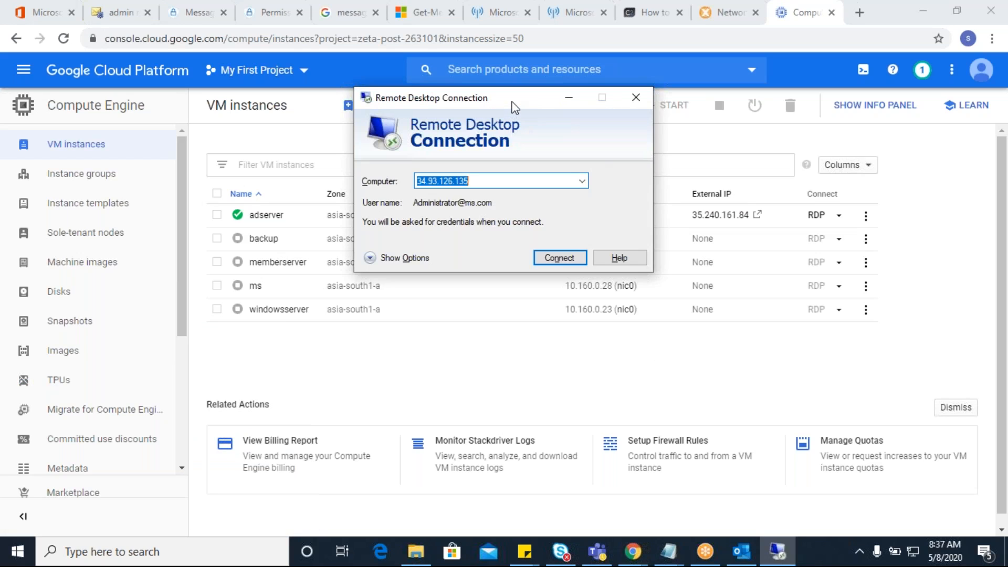
# Start a remote desktop connection to adserver's external IP, 35.240.161.84.
pyautogui.moveTo(515, 108); pyautogui.dragTo(396, 263)
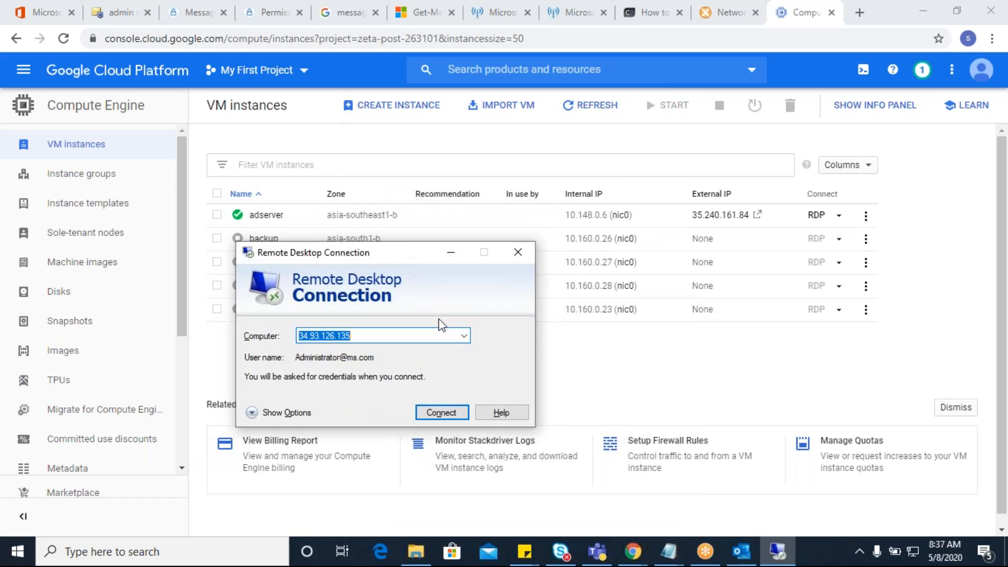
pyautogui.click(389, 332)
pyautogui.press('BackSpace')
pyautogui.press('BackSpace')
pyautogui.press('BackSpace')
pyautogui.press('BackSpace')
pyautogui.press('BackSpace')
pyautogui.press('BackSpace')
pyautogui.press('BackSpace')
pyautogui.press('BackSpace')
pyautogui.press('BackSpace')
pyautogui.press('BackSpace')
pyautogui.press('BackSpace')
pyautogui.press('BackSpace')
pyautogui.press('BackSpace')
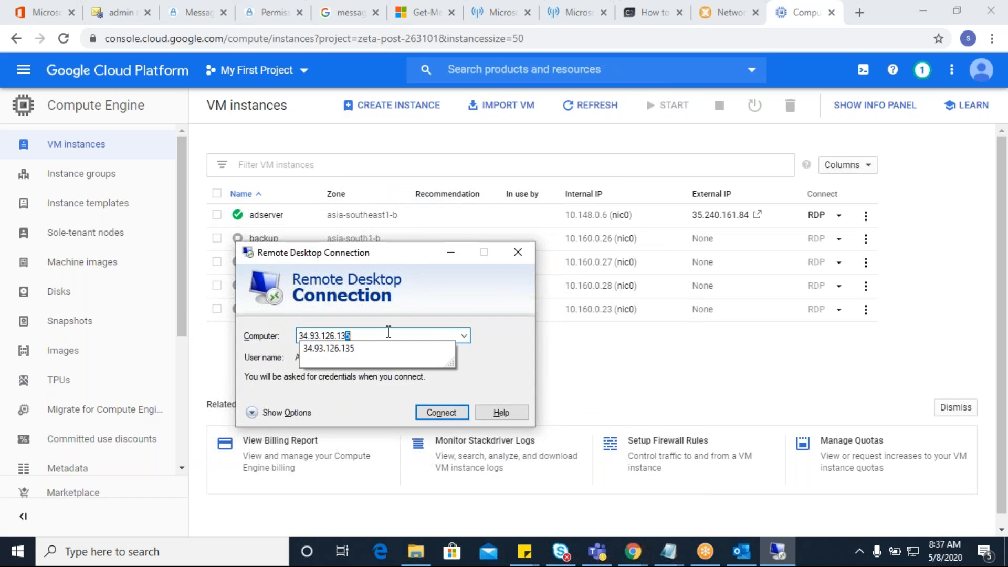
pyautogui.write('35')
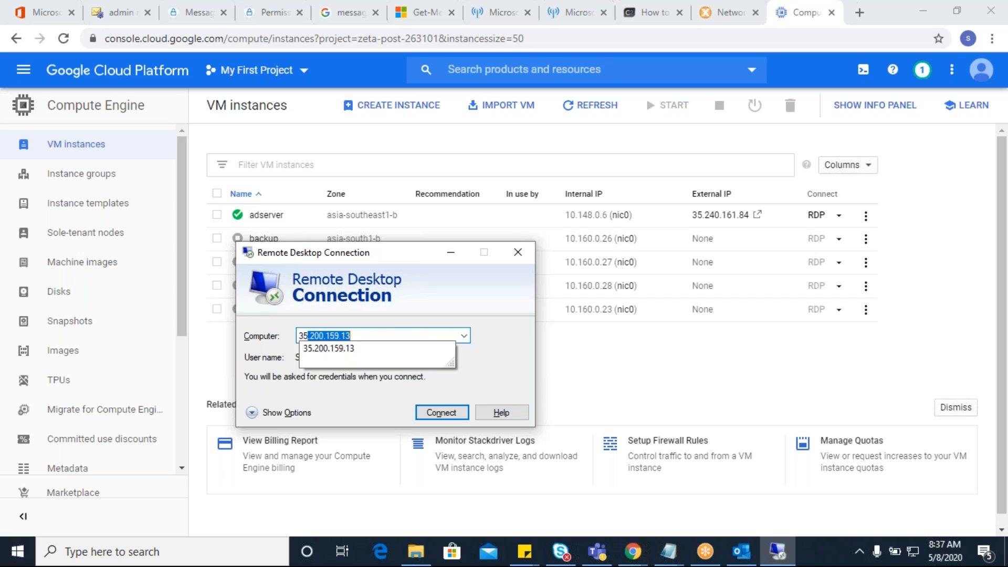
pyautogui.write('.240.')
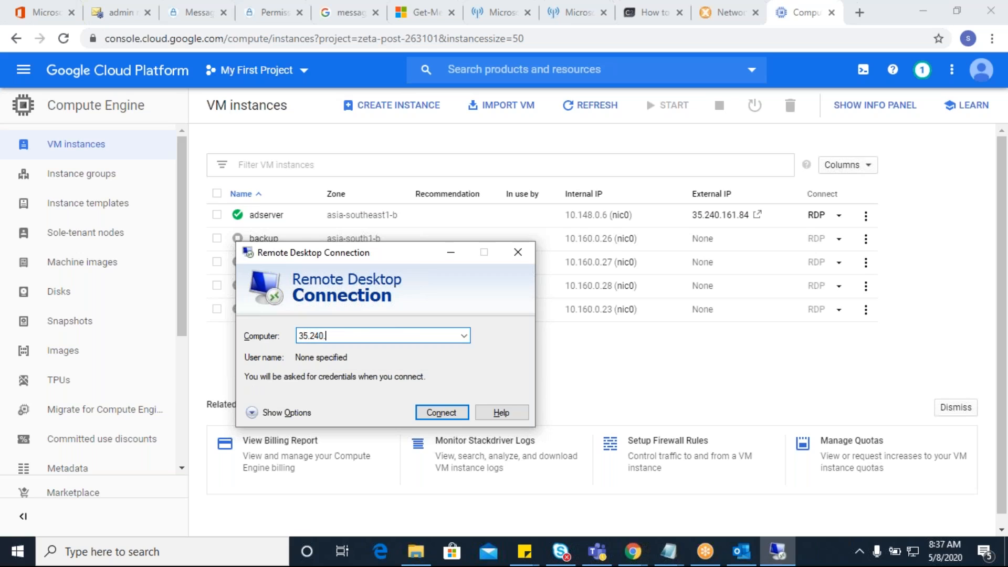
pyautogui.write('161.84')
pyautogui.press('Return')
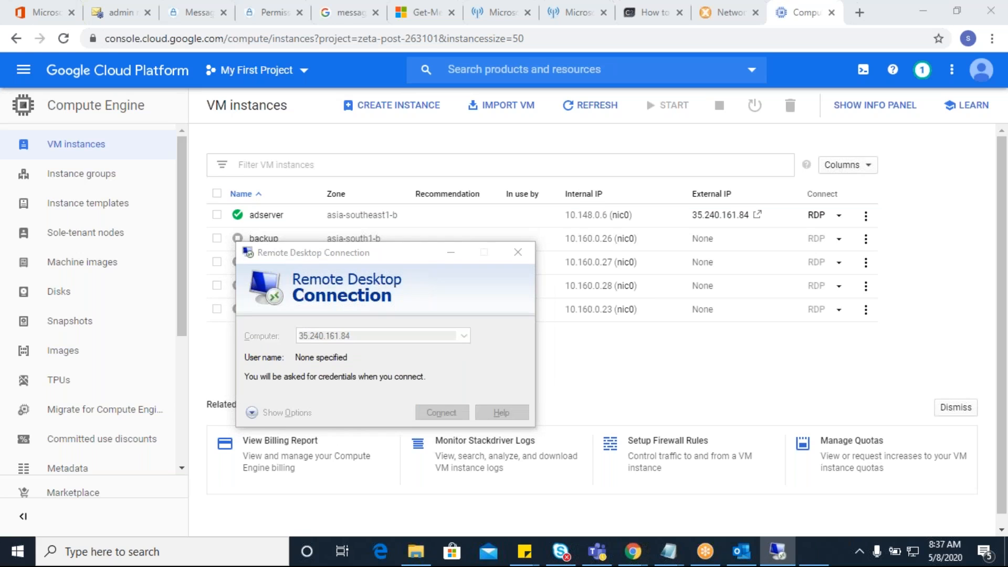
# Sign in to 35.240.161.84 with a different account, .\Admin, supplying the generated account password, and accept the unverified certificate.
pyautogui.click(282, 411)
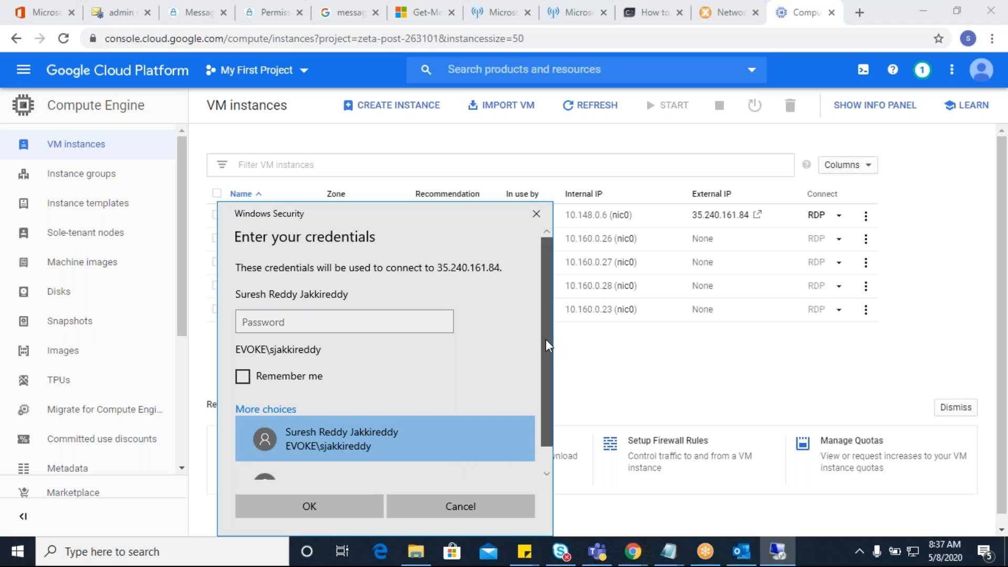
pyautogui.scroll(-1, 548, 340)
pyautogui.click(398, 472)
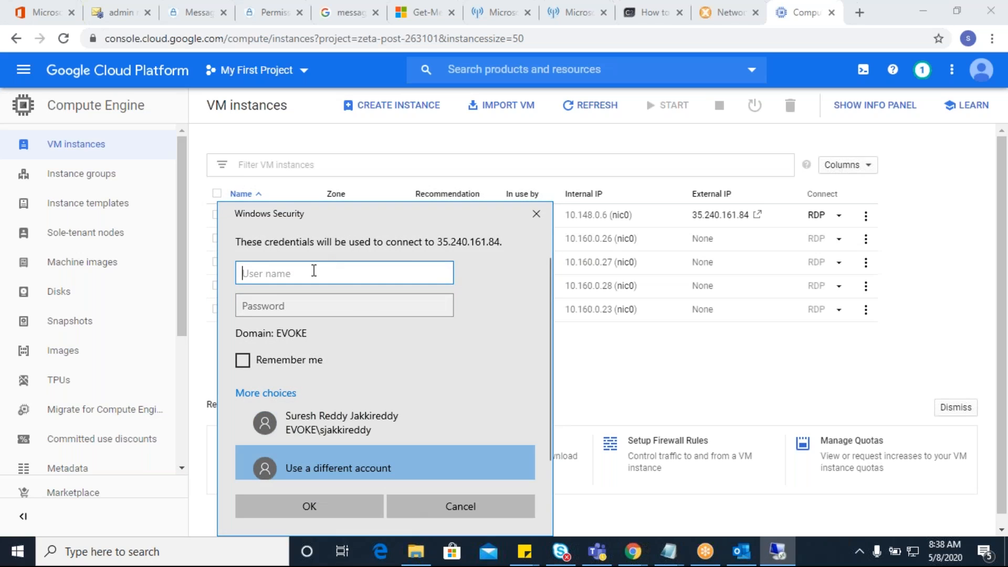
pyautogui.write('.\\Ad')
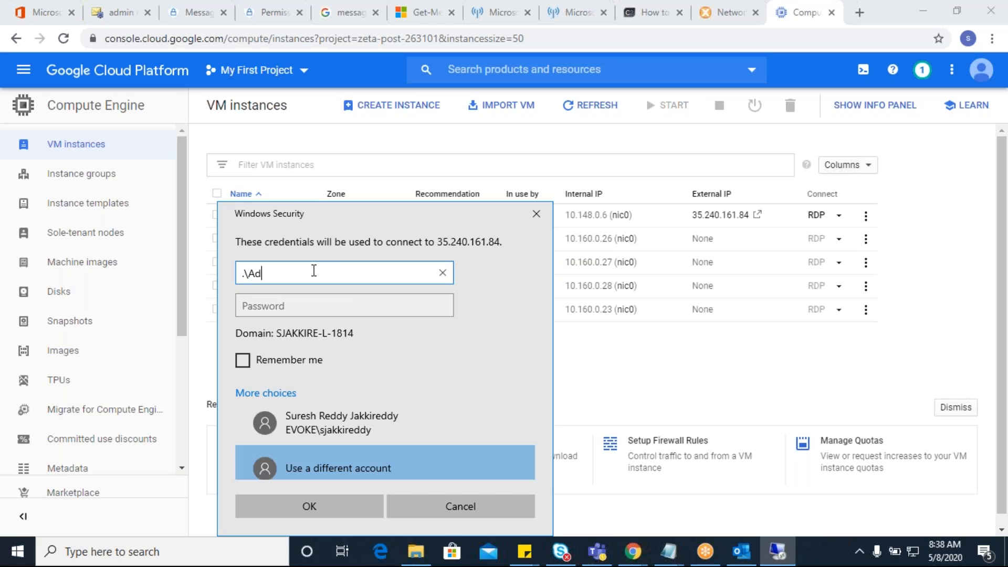
pyautogui.write('min')
pyautogui.press('Tab')
pyautogui.hotkey('ctrl', 'v')
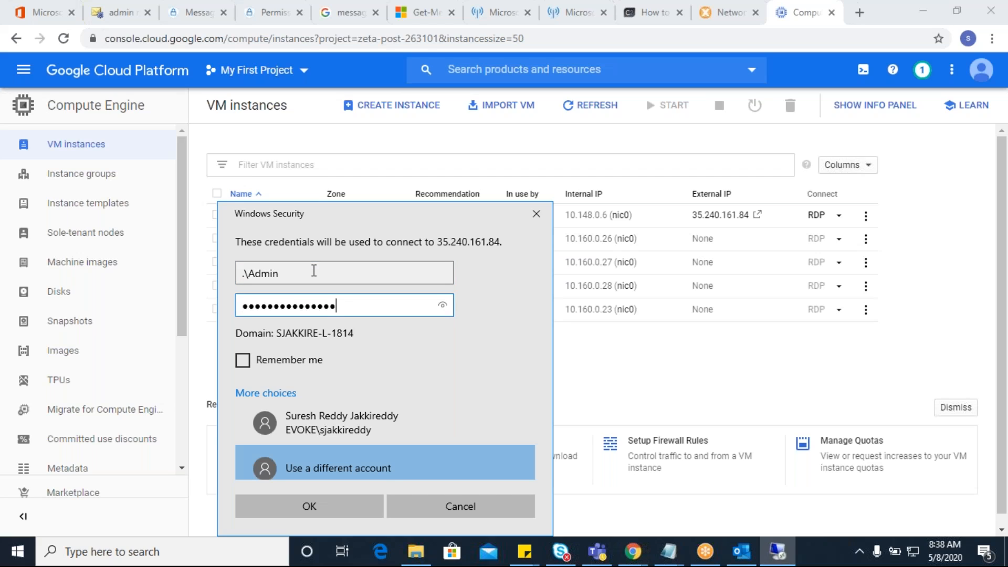
pyautogui.press('Return')
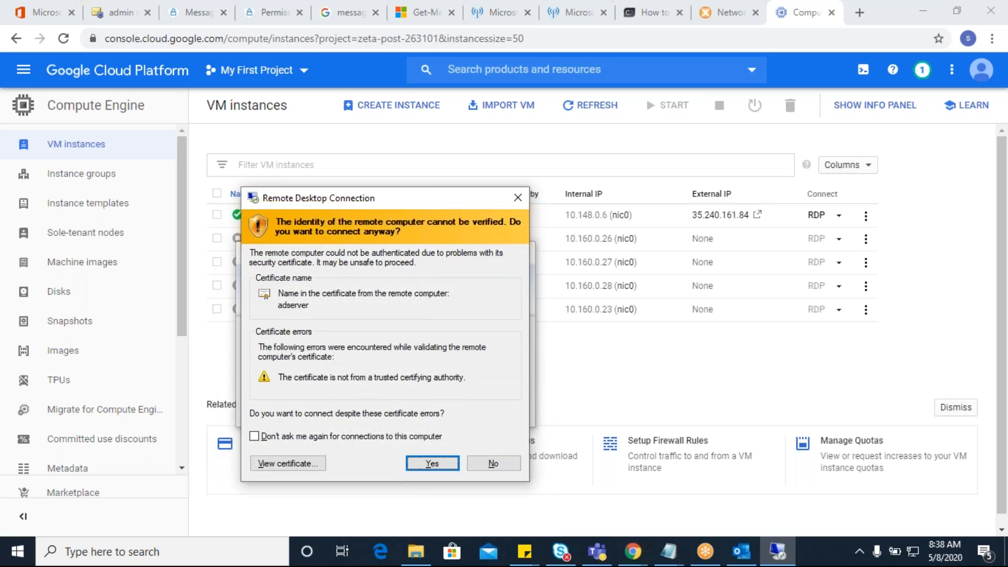
pyautogui.press('Return')
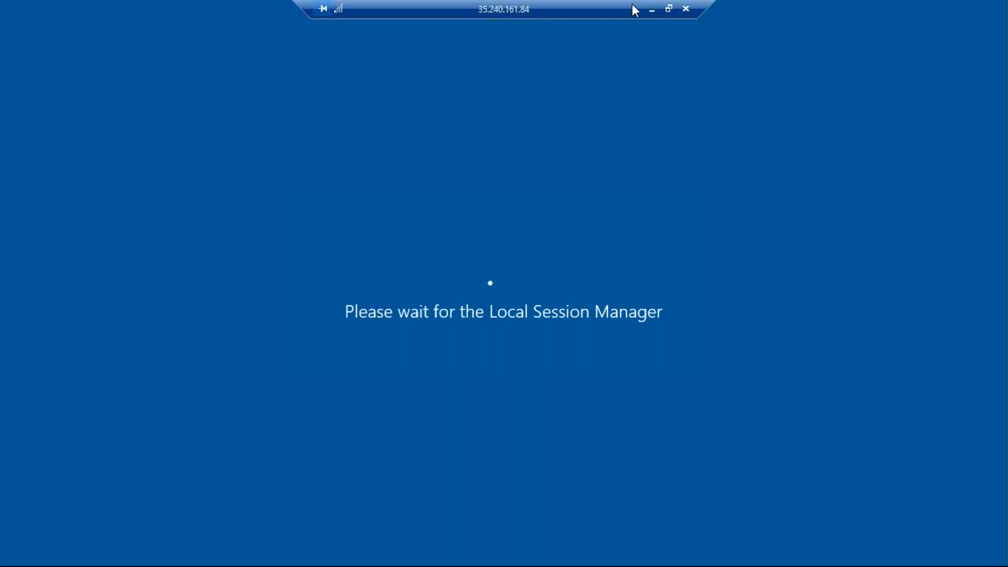
# Minimize the remote desktop session to the local desktop and restore it.
pyautogui.moveTo(632, 5); pyautogui.dragTo(748, 1)
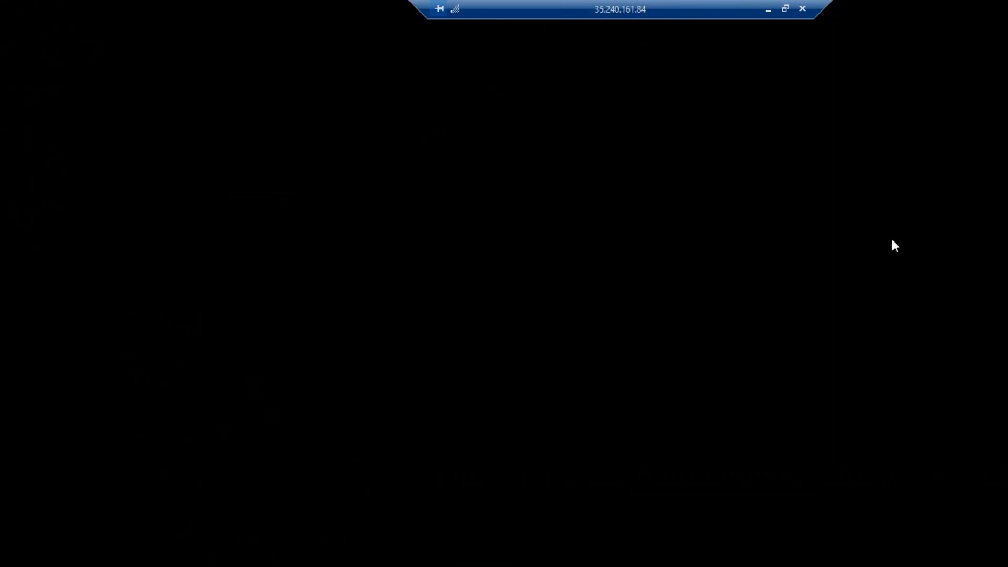
pyautogui.moveTo(721, 8); pyautogui.dragTo(755, 7)
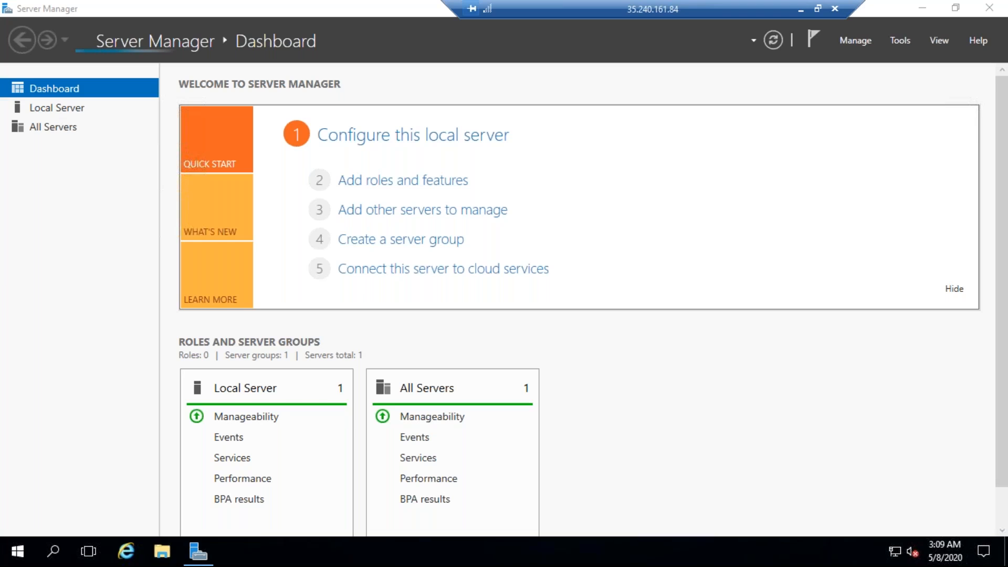
pyautogui.click(799, 10)
pyautogui.click(778, 552)
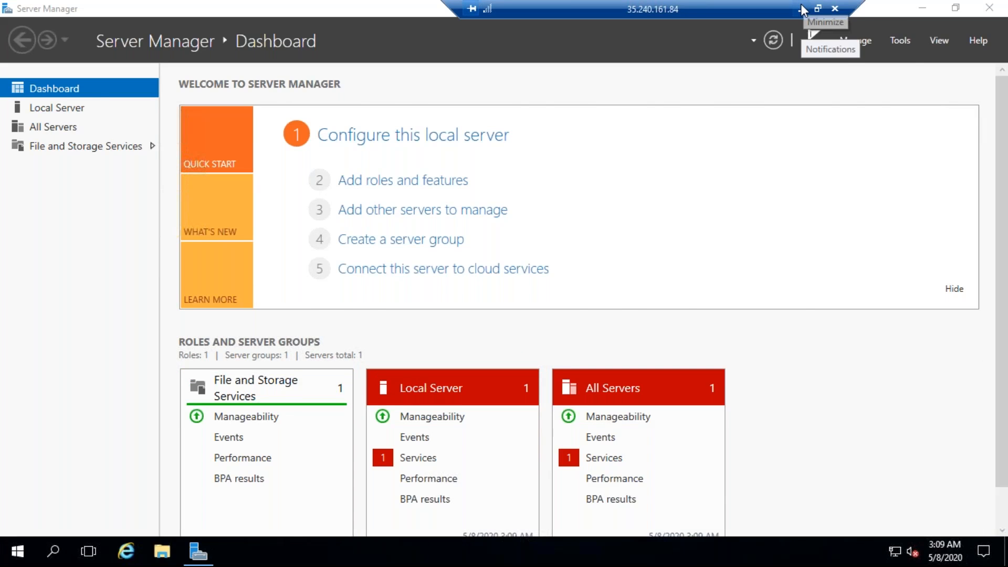
pyautogui.click(801, 9)
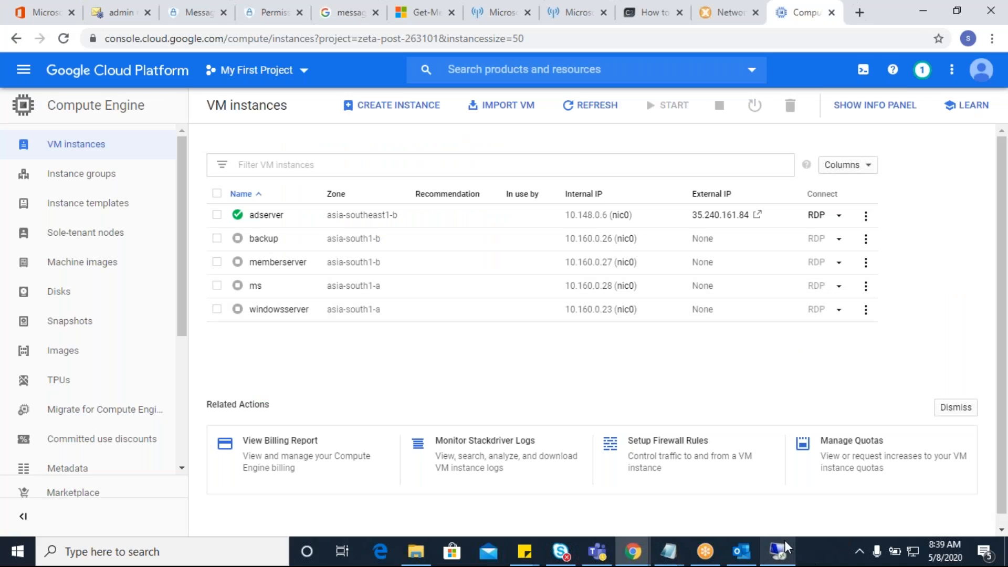
pyautogui.click(780, 552)
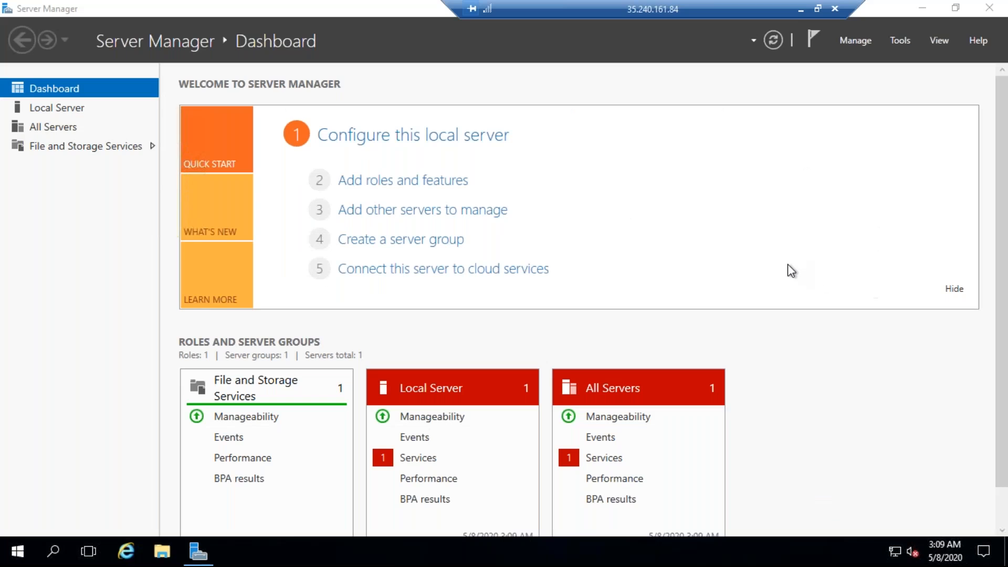
pyautogui.click(801, 9)
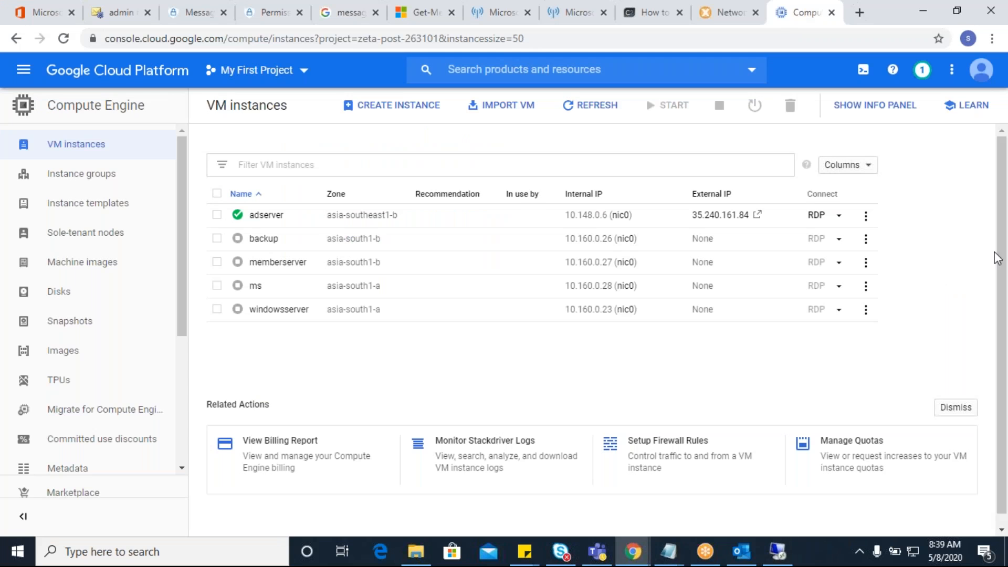
pyautogui.hotkey('alt', 'Tab')
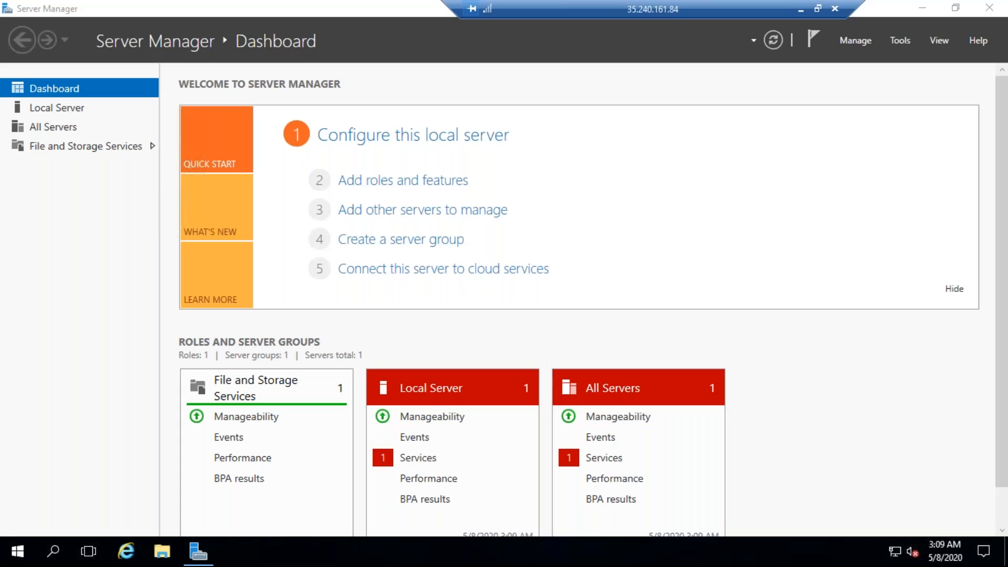
# Move the remote session's connection bar clear of Server Manager's window controls and keep Server Manager open.
pyautogui.moveTo(743, 7); pyautogui.dragTo(317, 6)
pyautogui.click(925, 9)
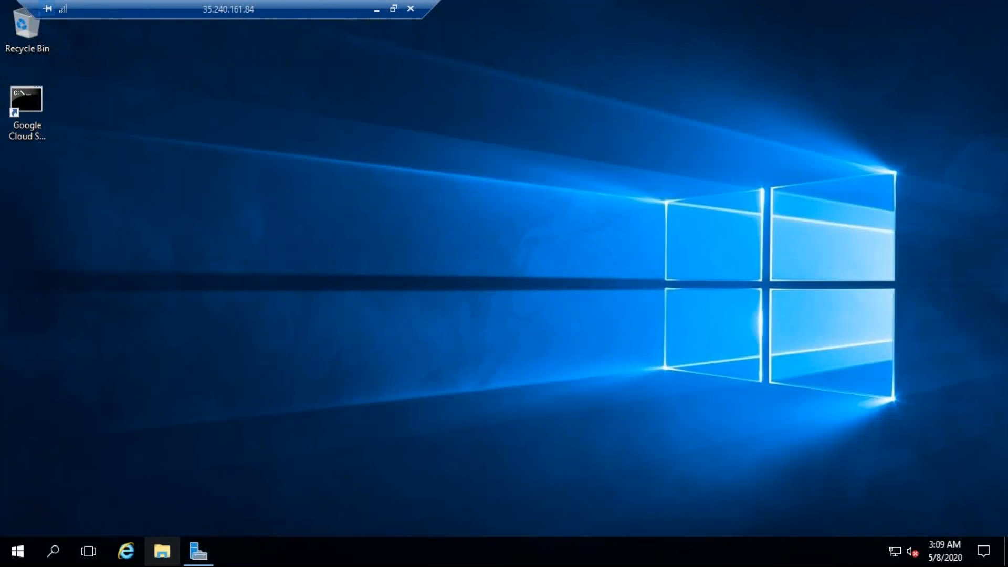
pyautogui.click(213, 559)
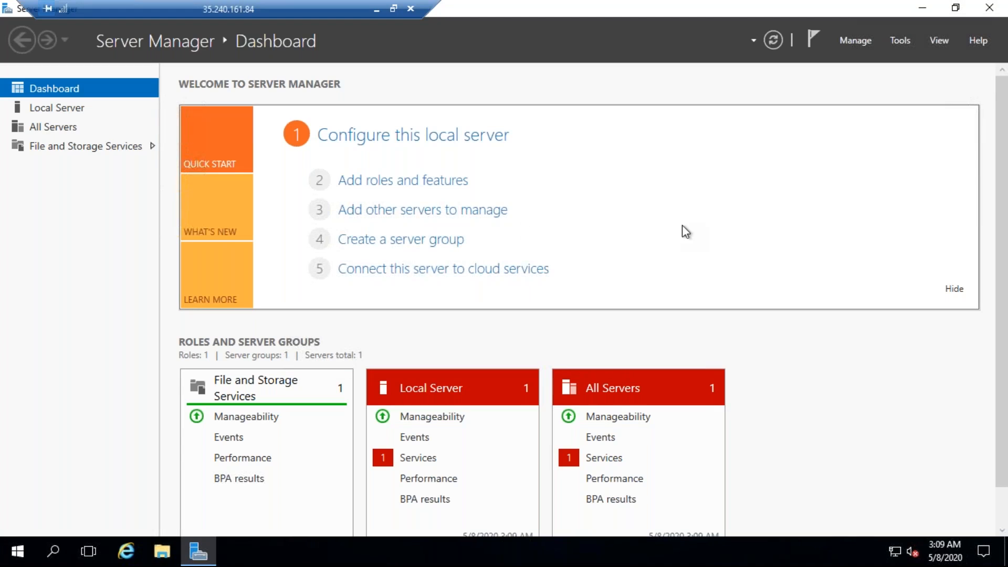
pyautogui.moveTo(305, 4); pyautogui.dragTo(54, 5)
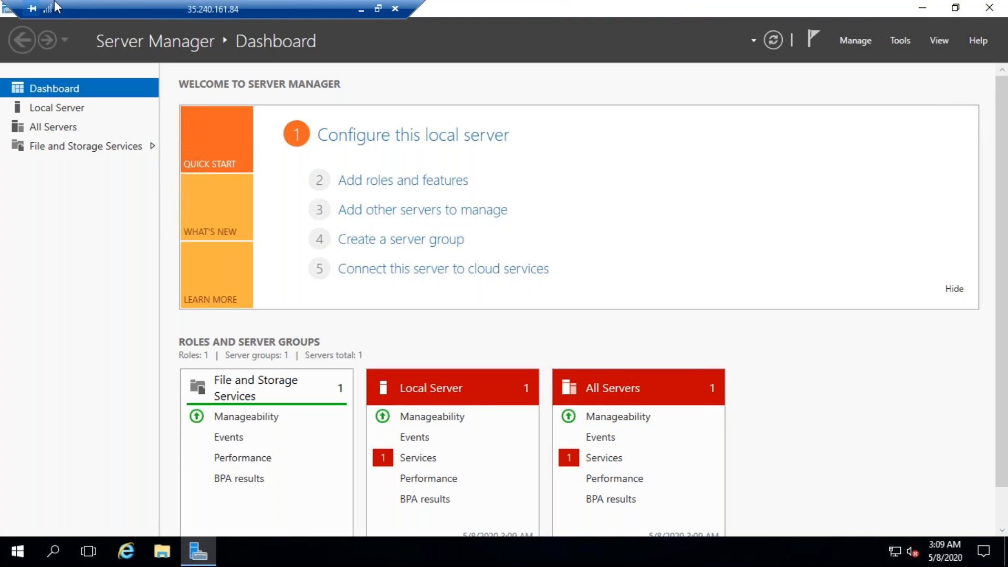
pyautogui.moveTo(1004, 125)
pyautogui.mouseDown()
pyautogui.moveTo(1004, 181)
pyautogui.moveTo(1005, 118)
pyautogui.mouseUp()
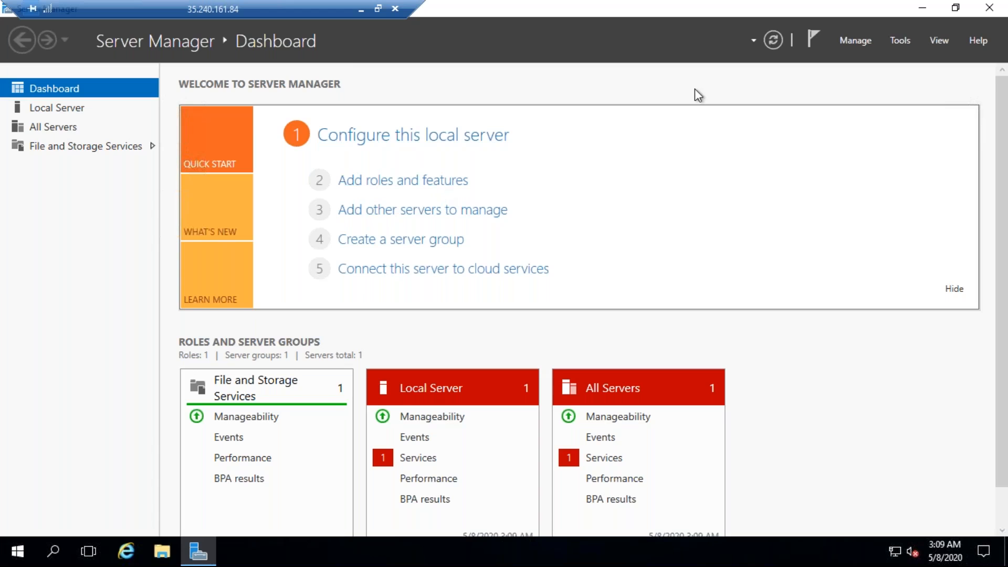
# Turn off Windows Firewall on the local server for both private and public networks.
pyautogui.click(68, 108)
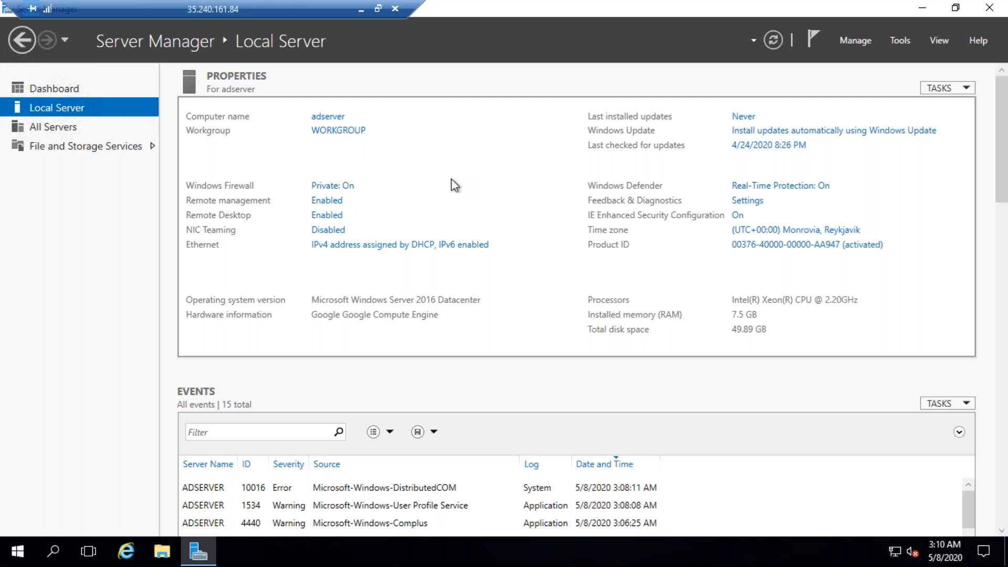
pyautogui.click(329, 187)
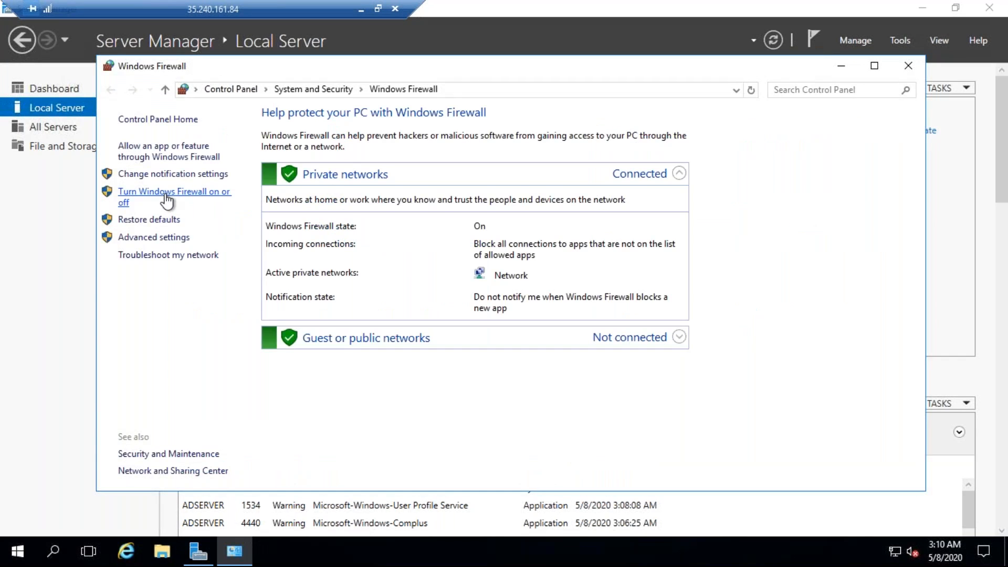
pyautogui.click(166, 200)
pyautogui.click(417, 226)
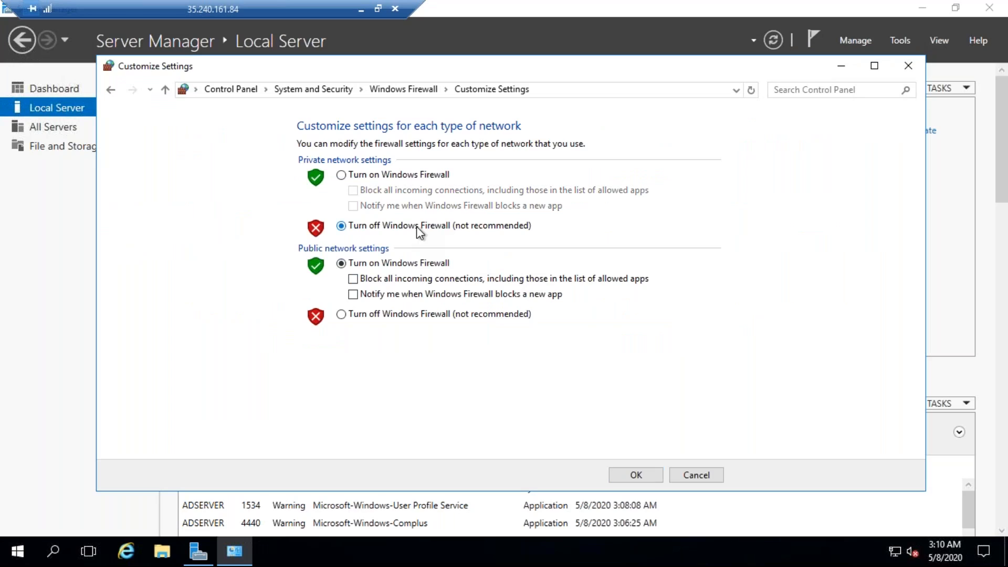
pyautogui.click(403, 314)
pyautogui.click(636, 475)
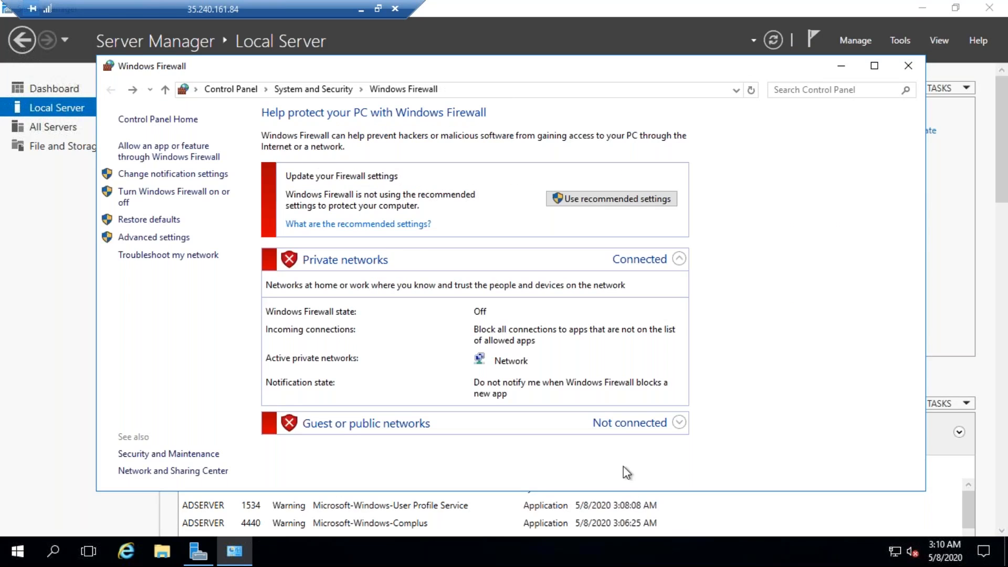
pyautogui.click(912, 71)
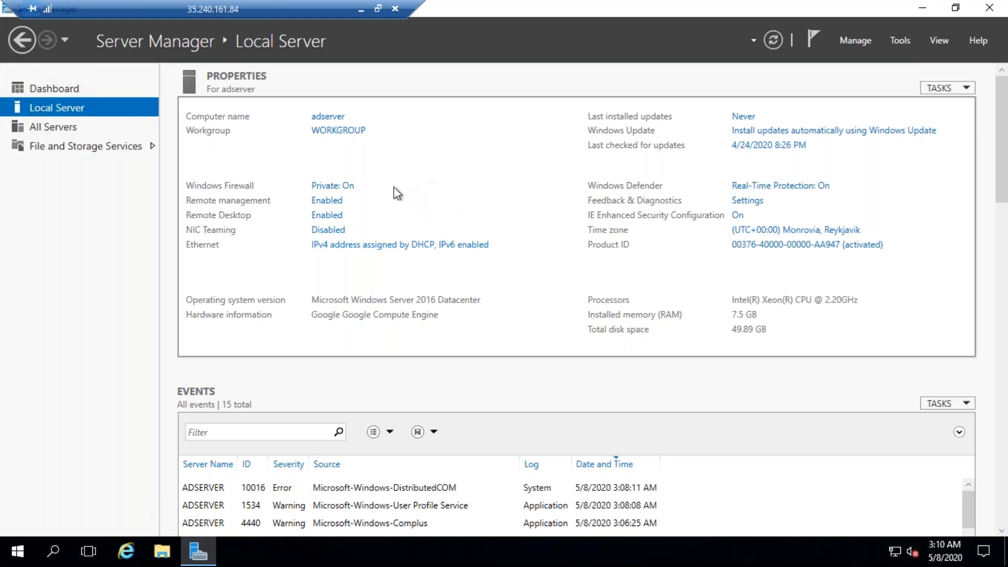
# Set the local server's time zone to (UTC+05:30) Chennai, Kolkata, Mumbai, New Delhi.
pyautogui.click(800, 233)
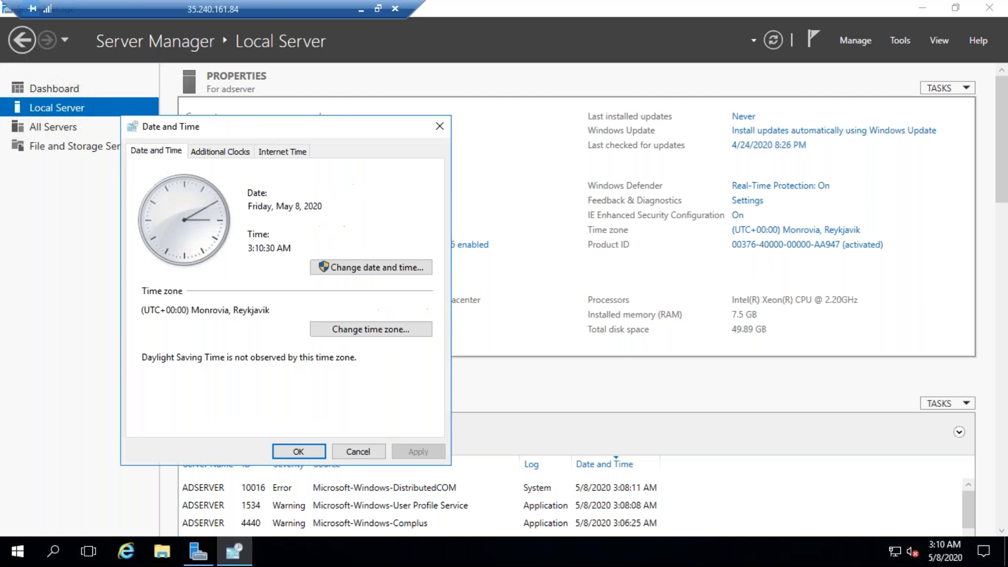
pyautogui.click(372, 331)
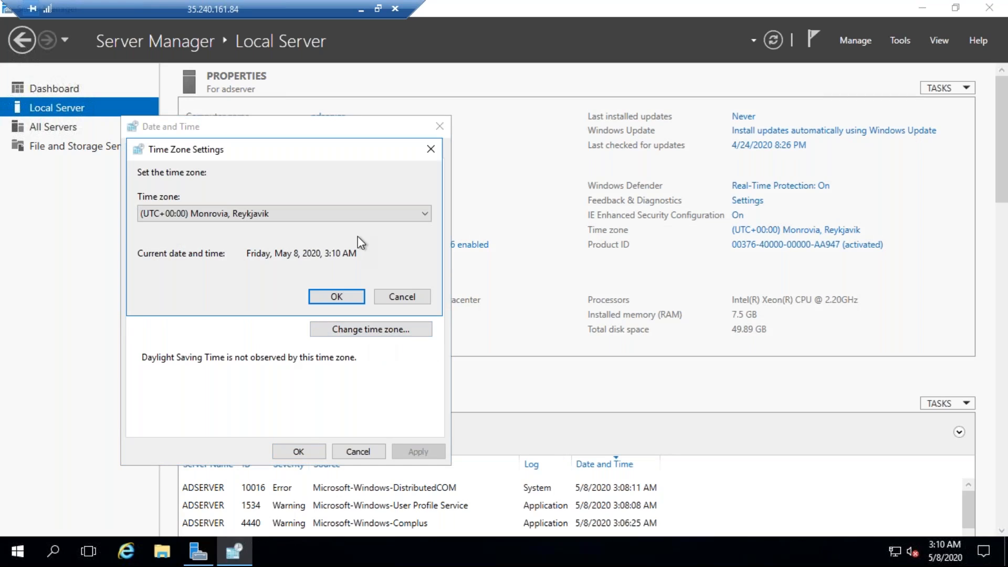
pyautogui.click(358, 212)
pyautogui.moveTo(425, 358); pyautogui.dragTo(444, 450)
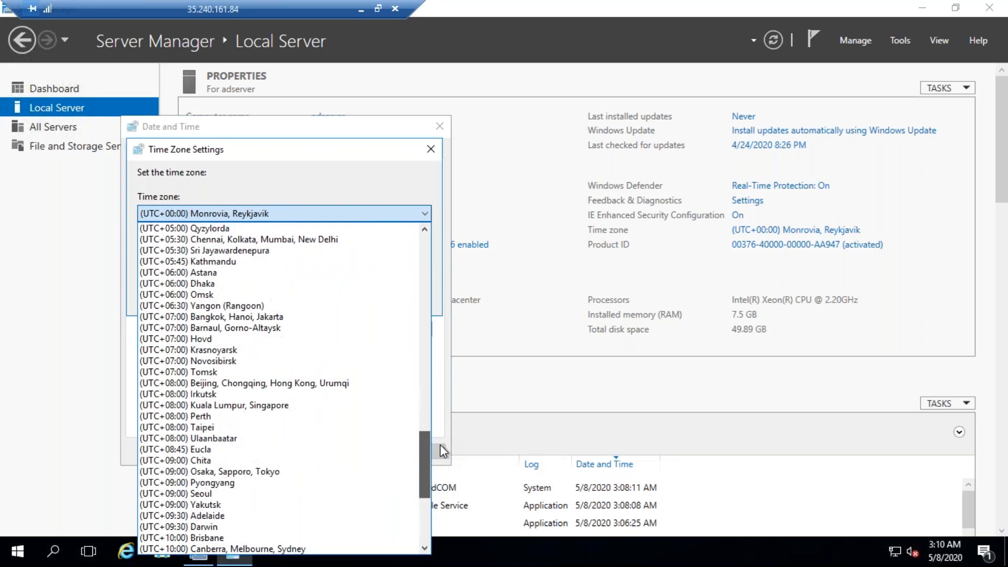
pyautogui.click(348, 240)
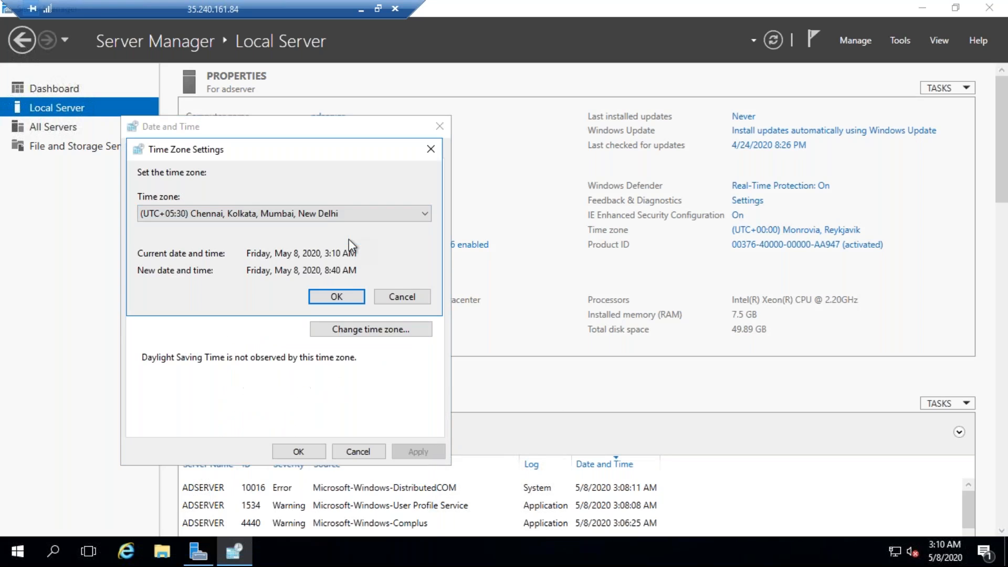
pyautogui.click(345, 301)
pyautogui.click(313, 452)
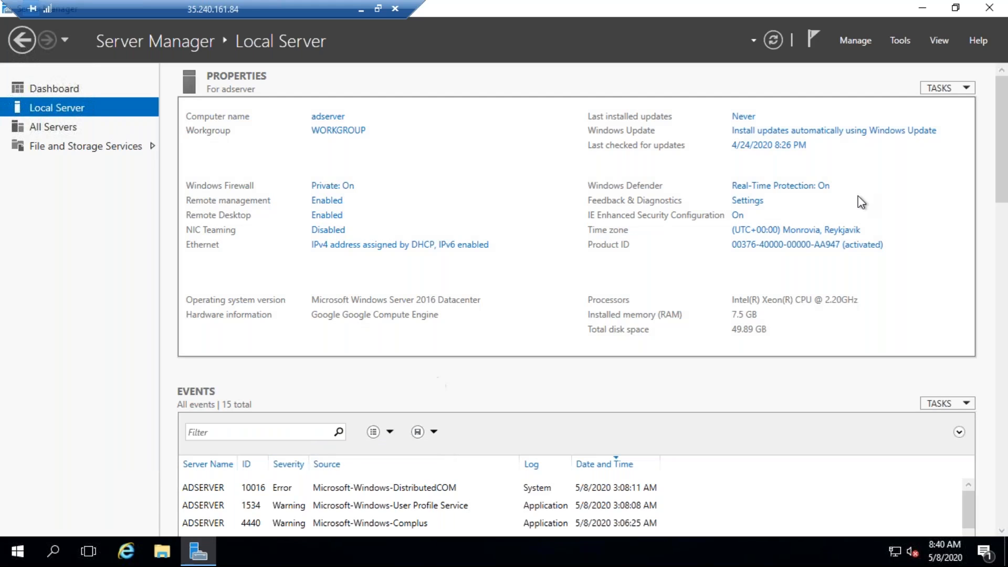
# Turn off IE Enhanced Security Configuration for both Administrators and Users.
pyautogui.click(737, 218)
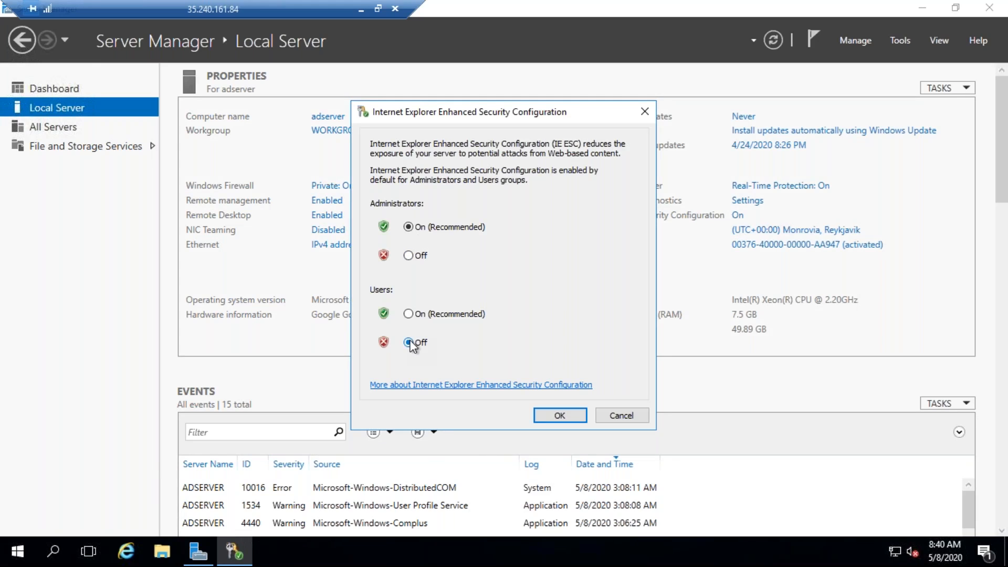
pyautogui.click(418, 256)
pyautogui.click(560, 415)
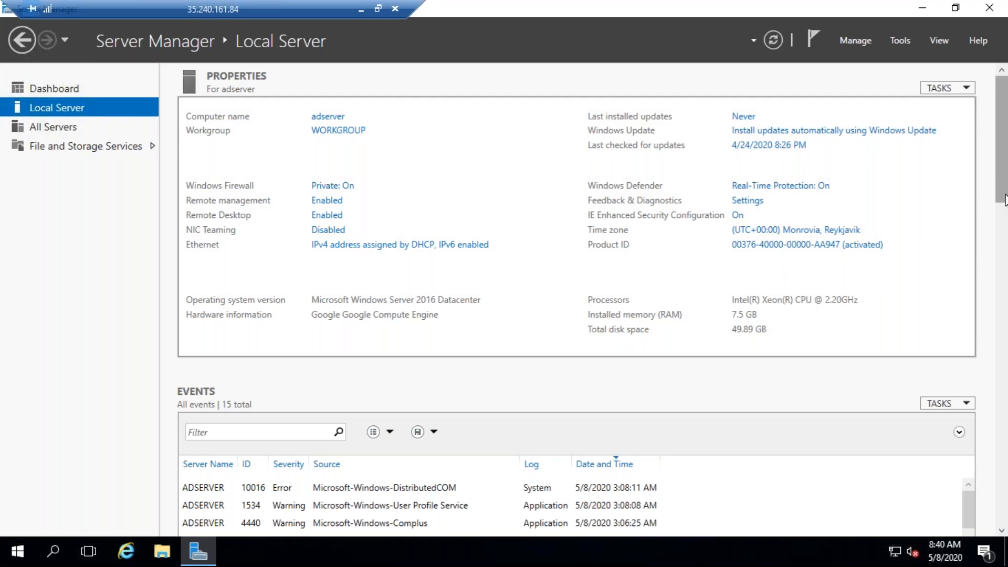
# Look over the local server's events, services and Best Practices Analyzer sections, and refresh the Server Manager Dashboard.
pyautogui.moveTo(1003, 197); pyautogui.dragTo(1003, 205)
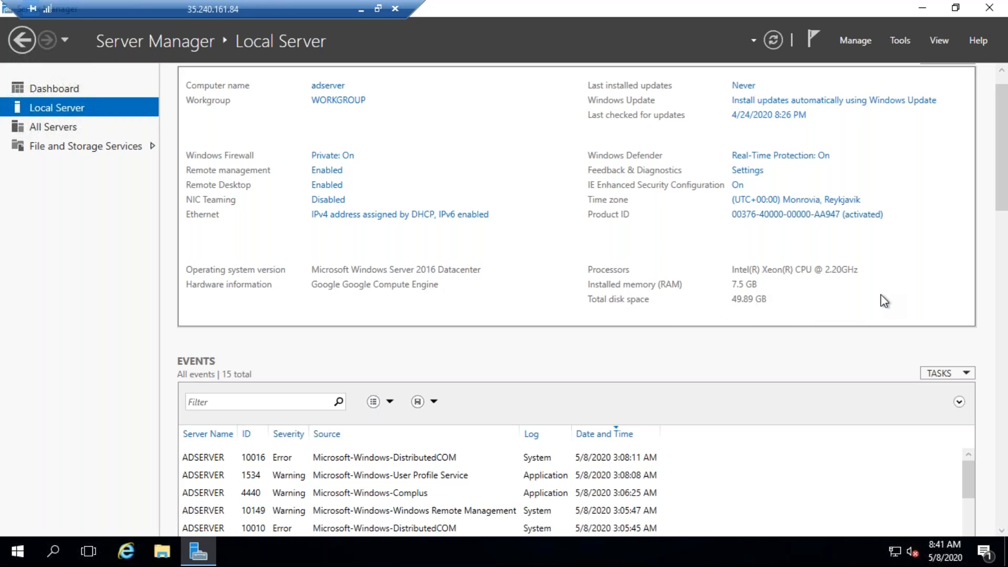
pyautogui.moveTo(1004, 185); pyautogui.dragTo(1003, 256)
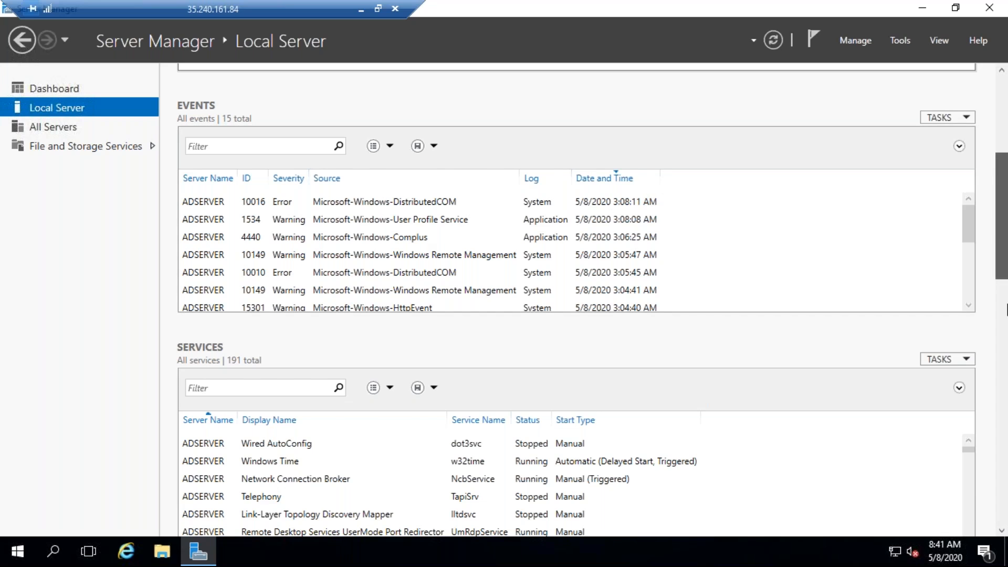
pyautogui.scroll(-5, 1006, 310)
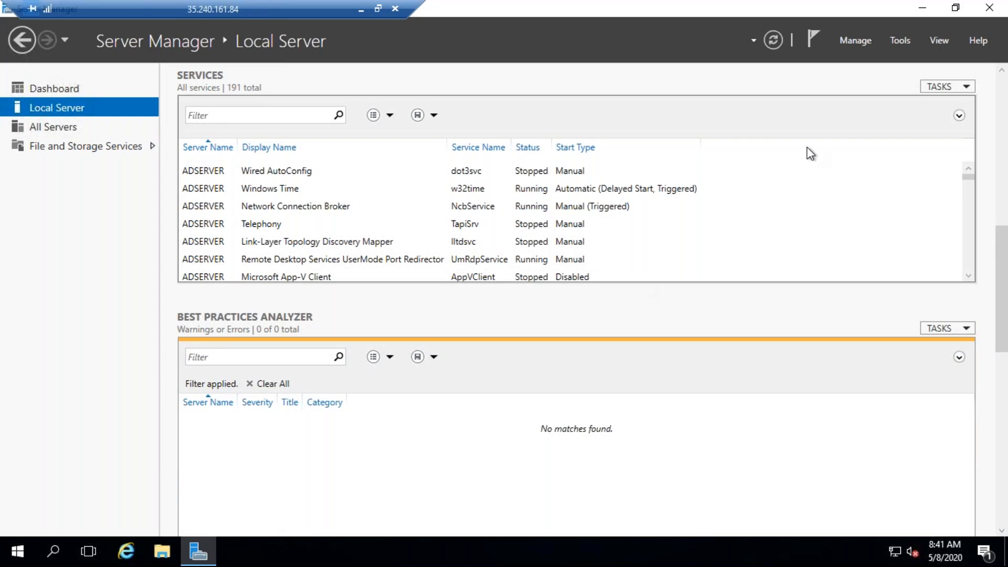
pyautogui.moveTo(1003, 246); pyautogui.dragTo(985, 45)
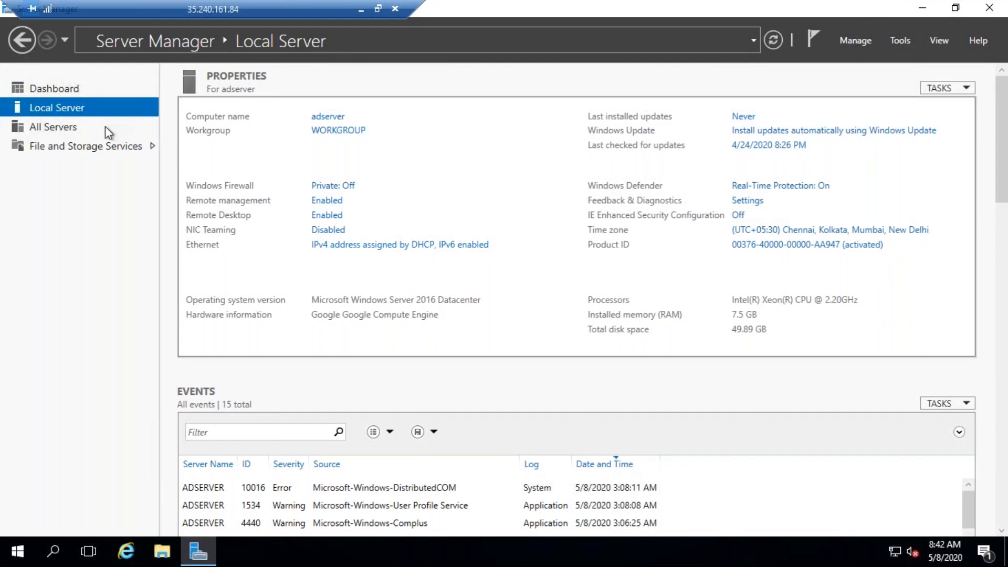
pyautogui.click(56, 87)
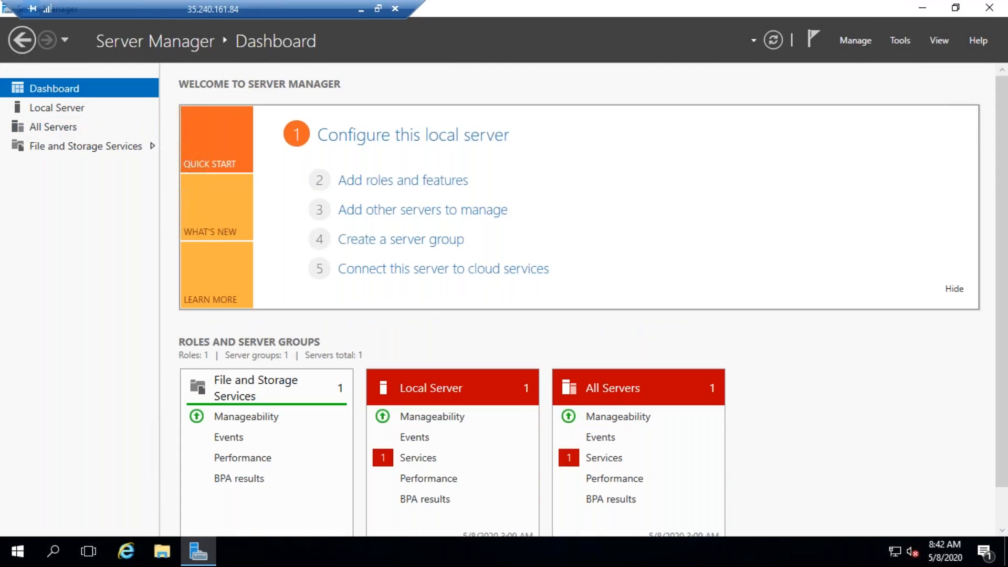
pyautogui.click(781, 43)
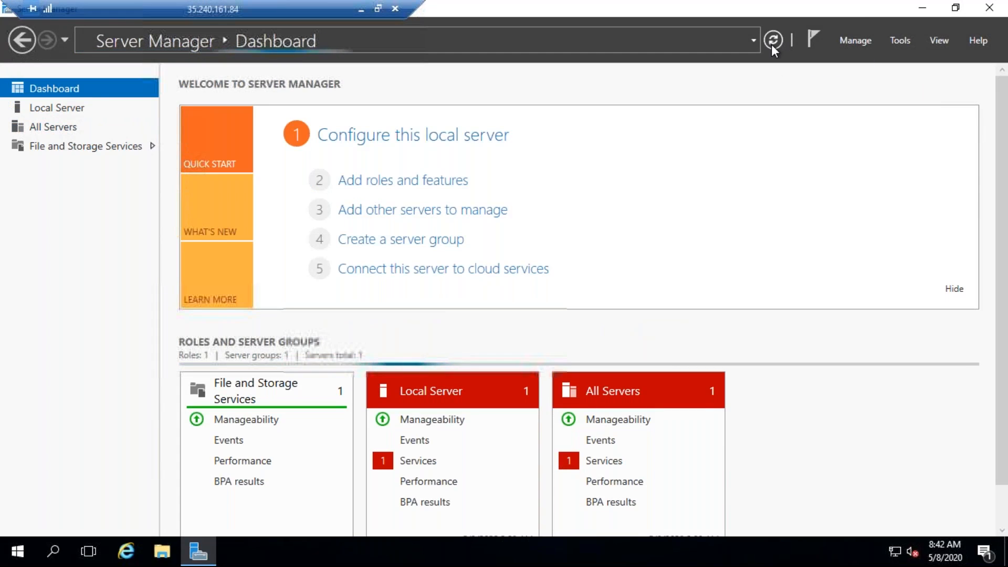
# View the server task notifications and dismiss the completed refresh task.
pyautogui.click(818, 43)
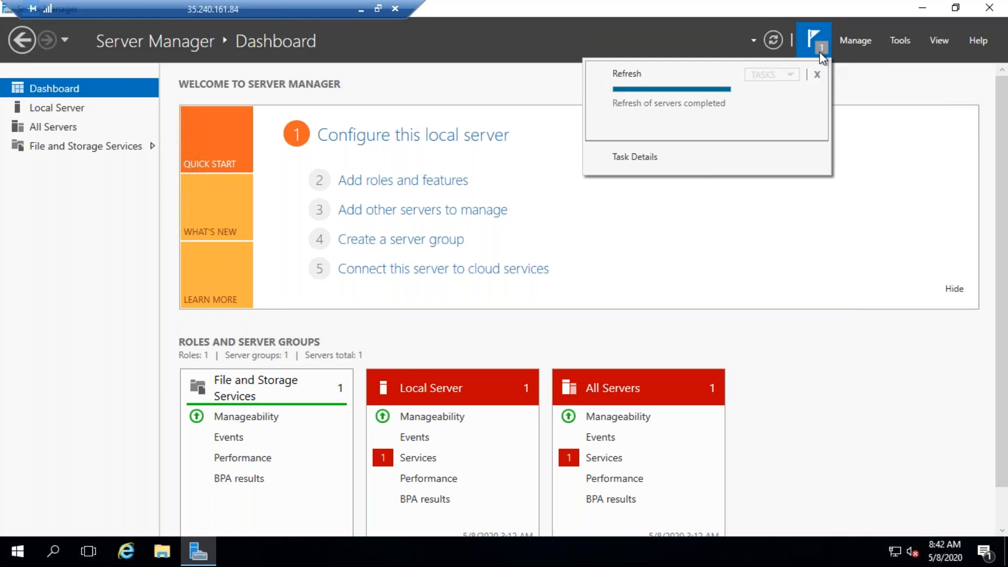
pyautogui.click(815, 76)
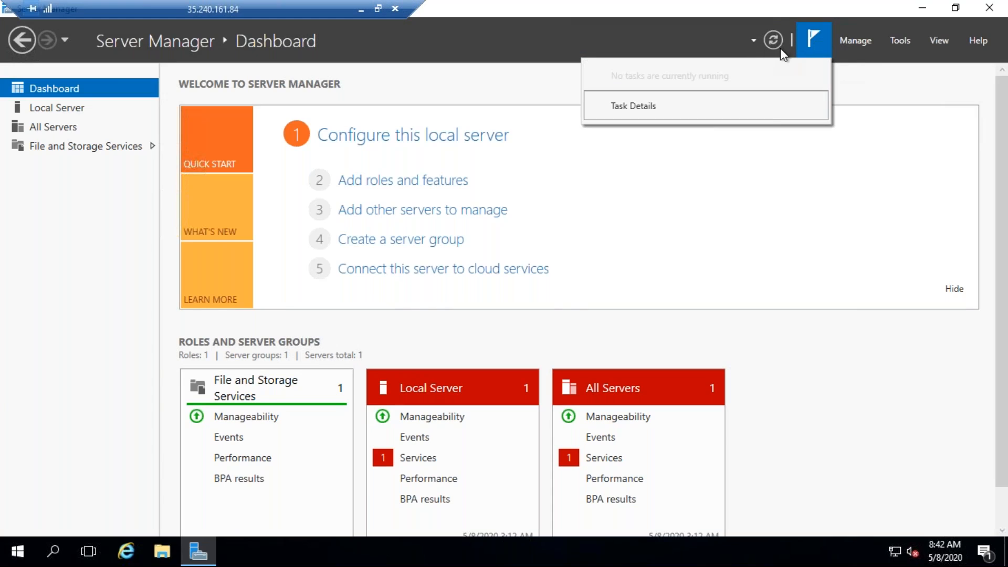
pyautogui.click(814, 36)
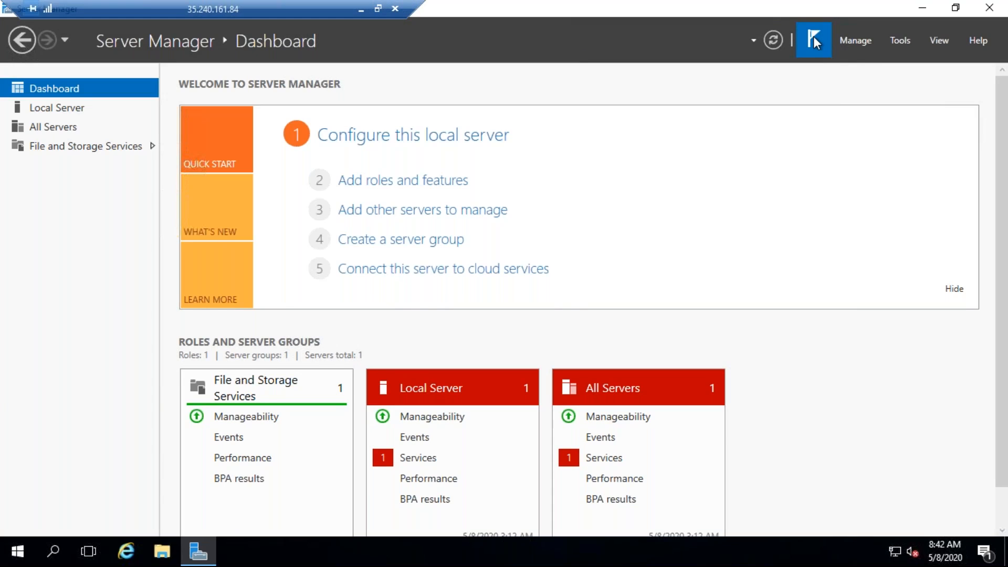
# Look through Server Manager's management commands, administrative tools, view options and help resources without choosing any.
pyautogui.click(859, 44)
pyautogui.click(892, 61)
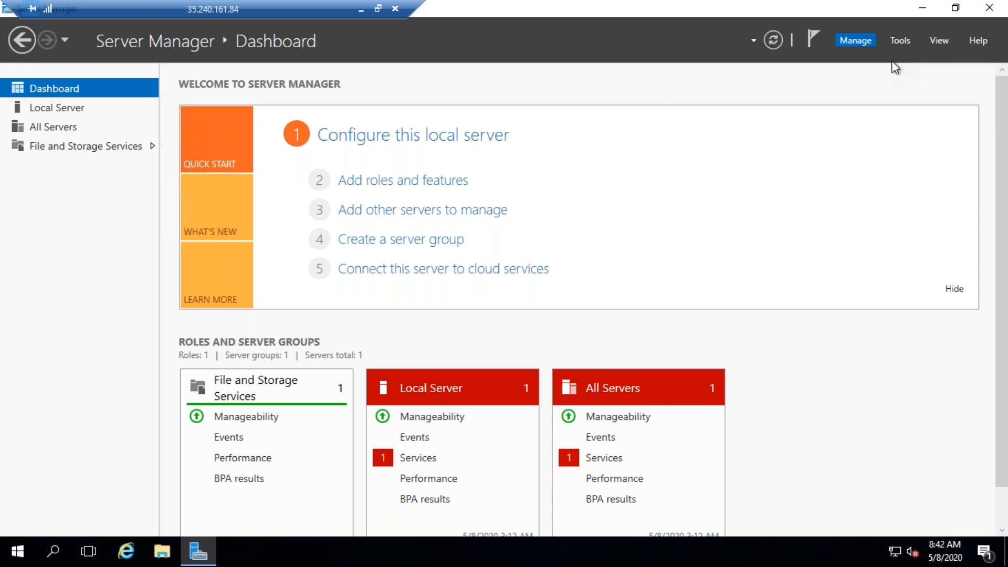
pyautogui.click(641, 90)
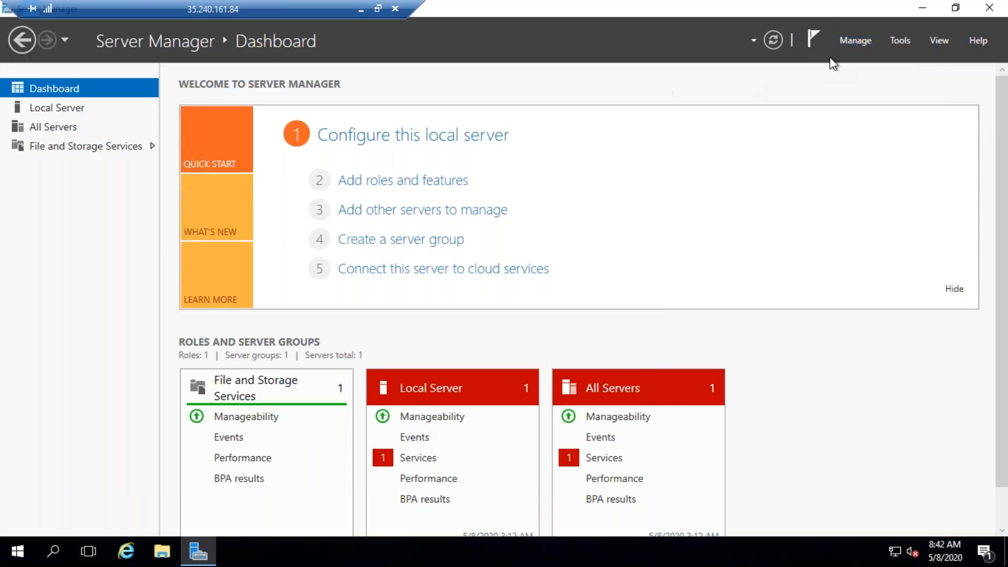
pyautogui.click(856, 40)
pyautogui.click(909, 42)
pyautogui.click(908, 42)
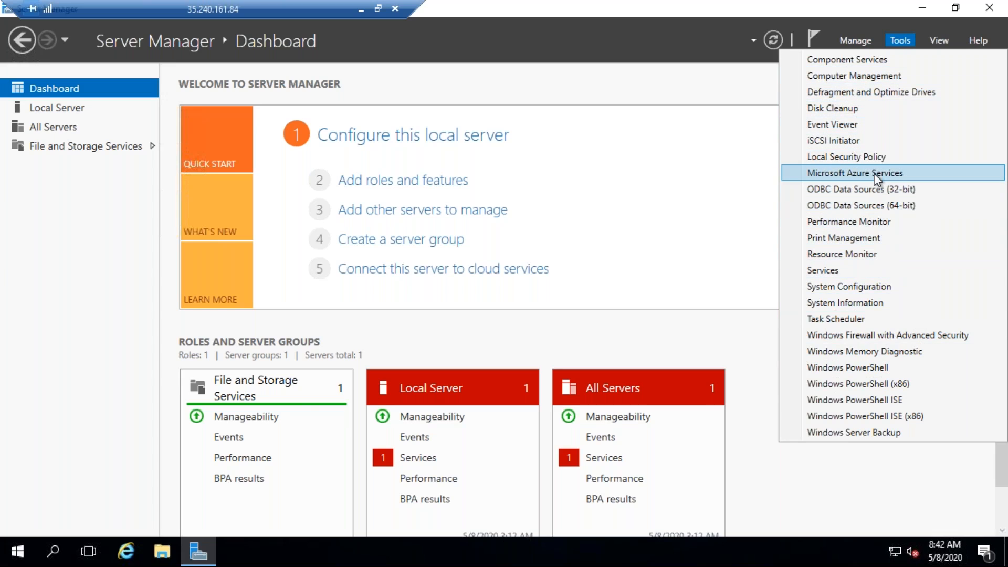
pyautogui.click(934, 44)
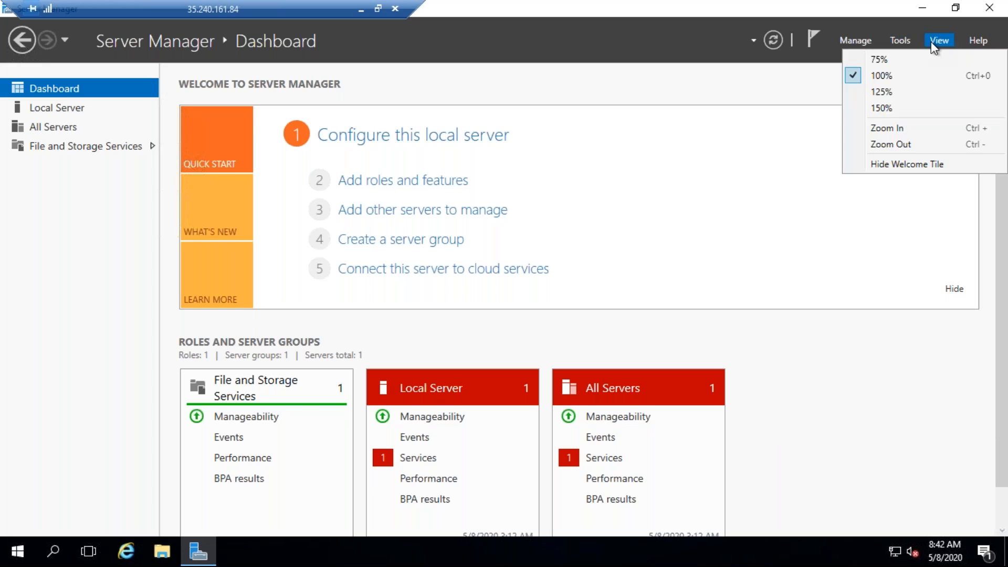
pyautogui.moveTo(973, 39)
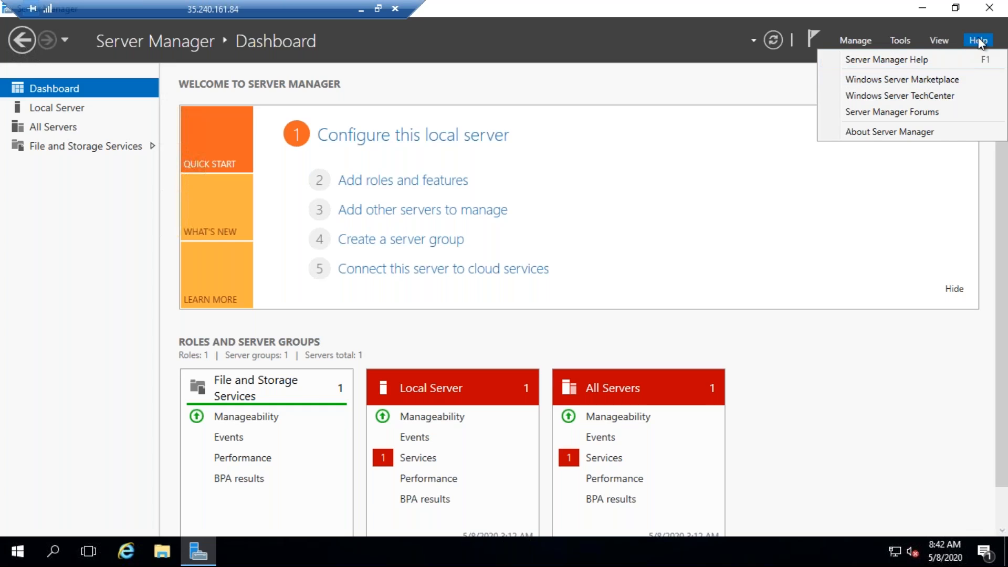
pyautogui.click(599, 81)
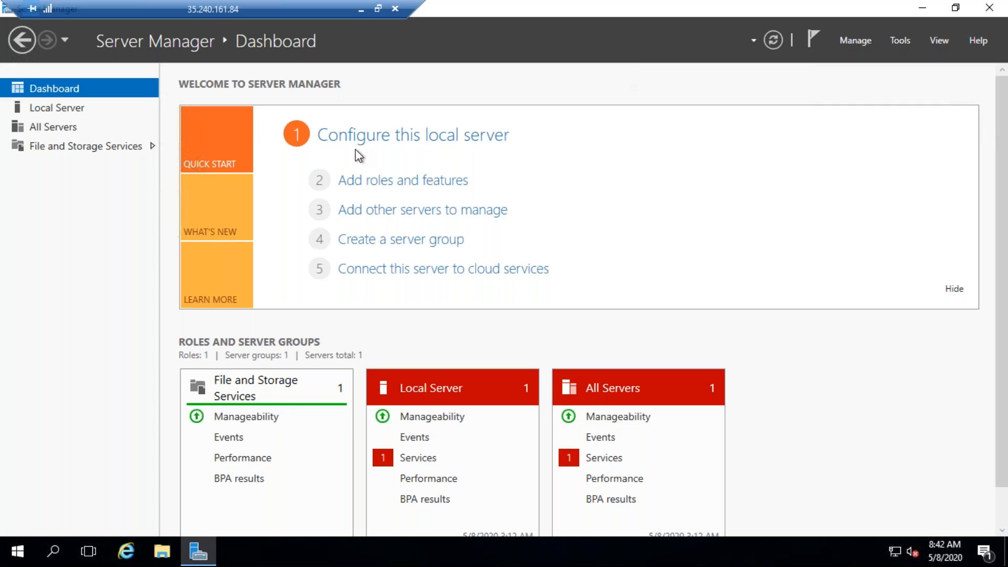
# View the introductory page of the Add Roles and Features Wizard and close the wizard without installing anything.
pyautogui.click(454, 181)
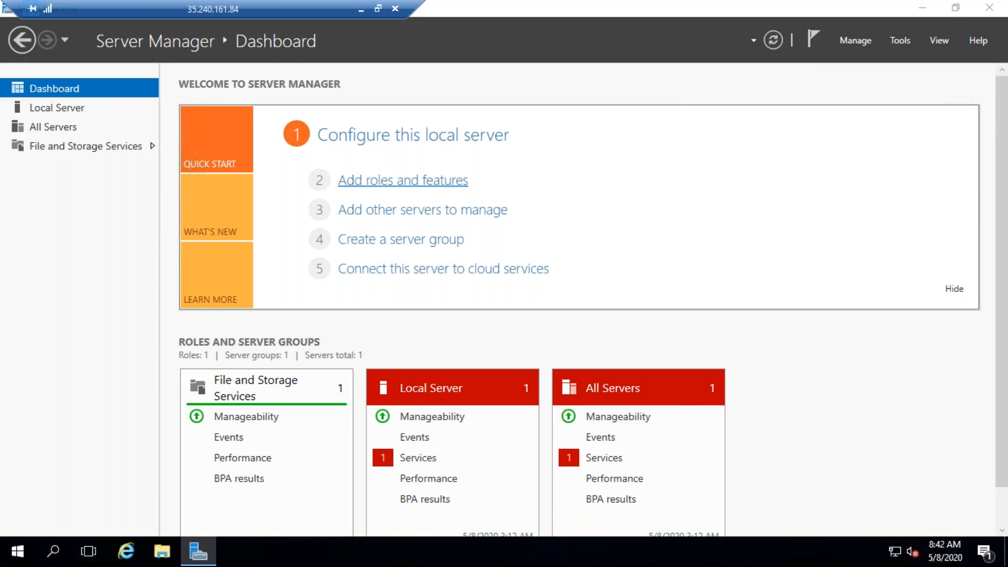
pyautogui.click(663, 107)
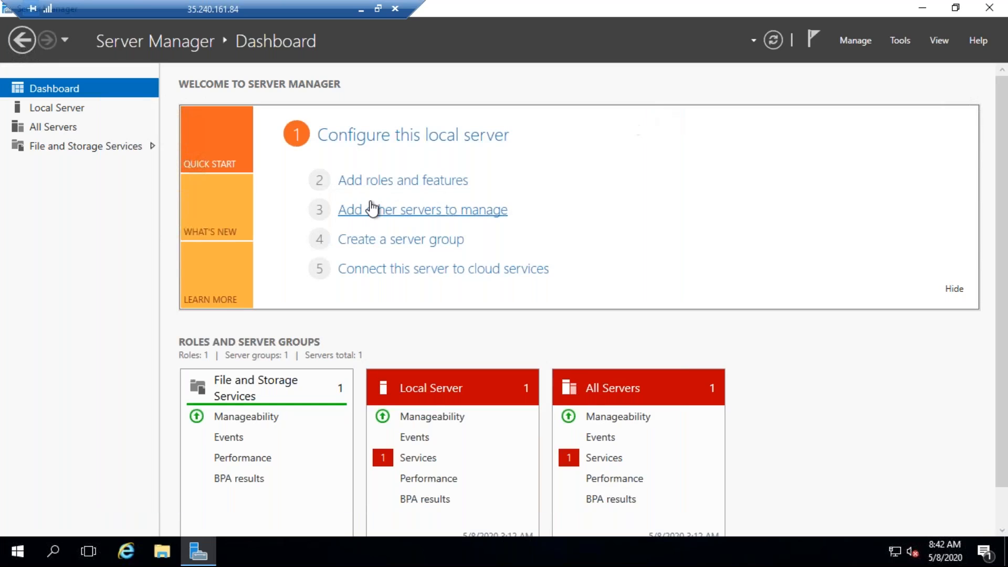
pyautogui.click(409, 183)
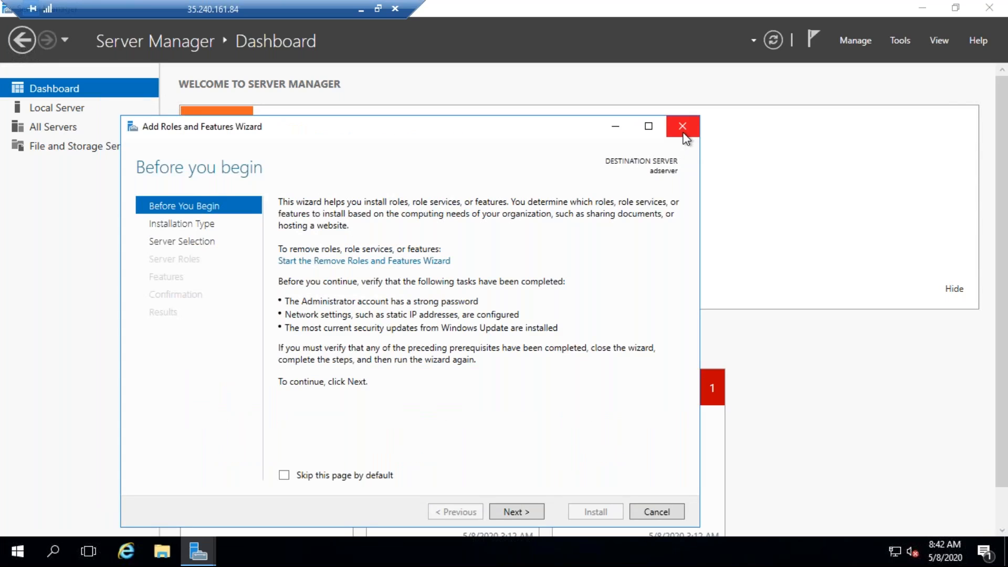
pyautogui.click(683, 131)
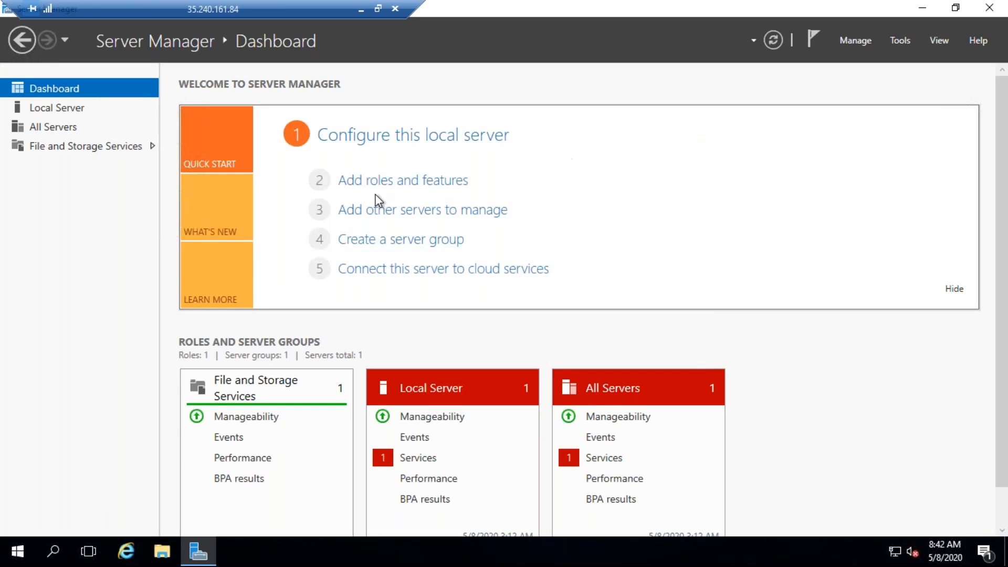
# Examine the Add Servers and Create Server Group dialogs, closing each without making changes.
pyautogui.click(430, 221)
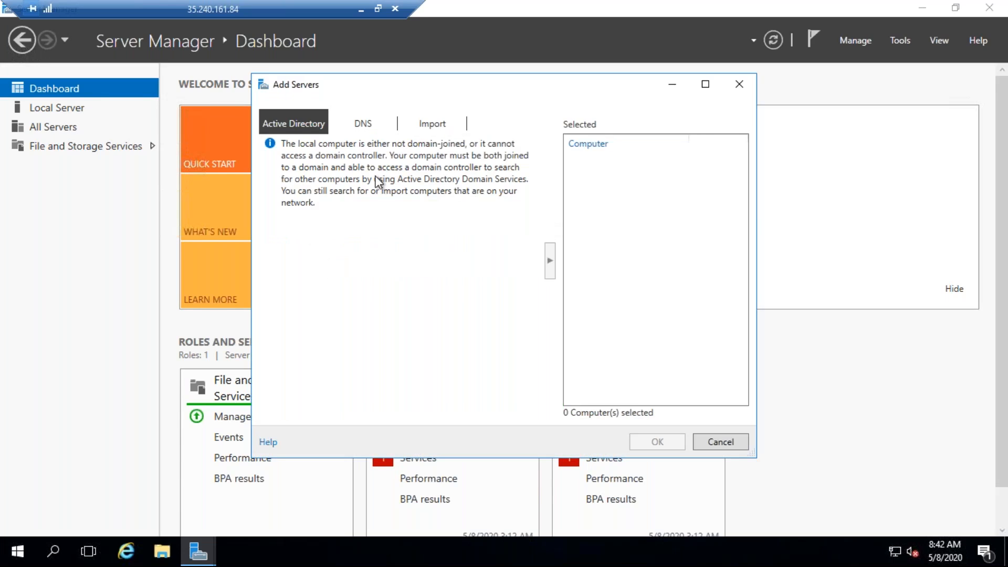
pyautogui.click(739, 83)
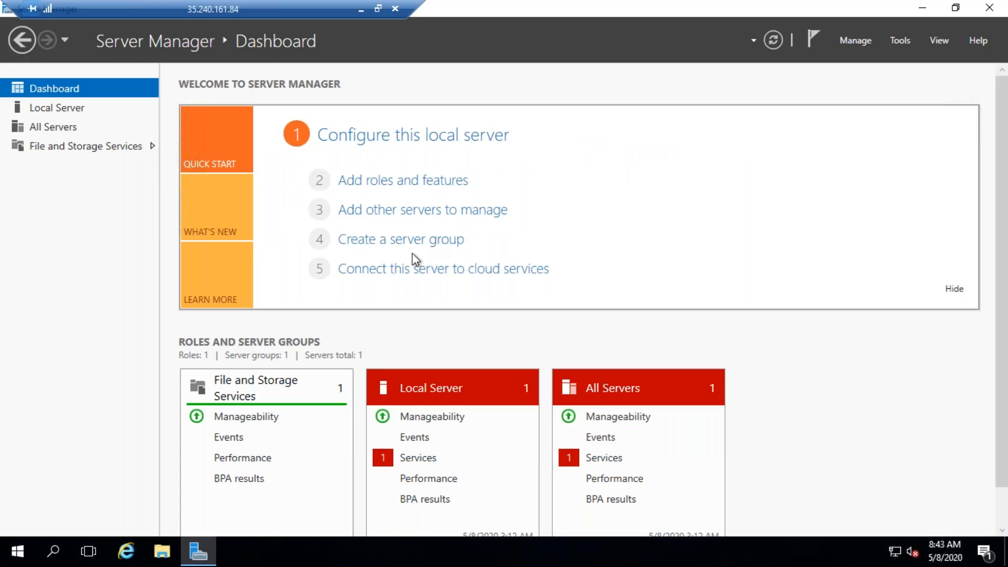
pyautogui.click(401, 240)
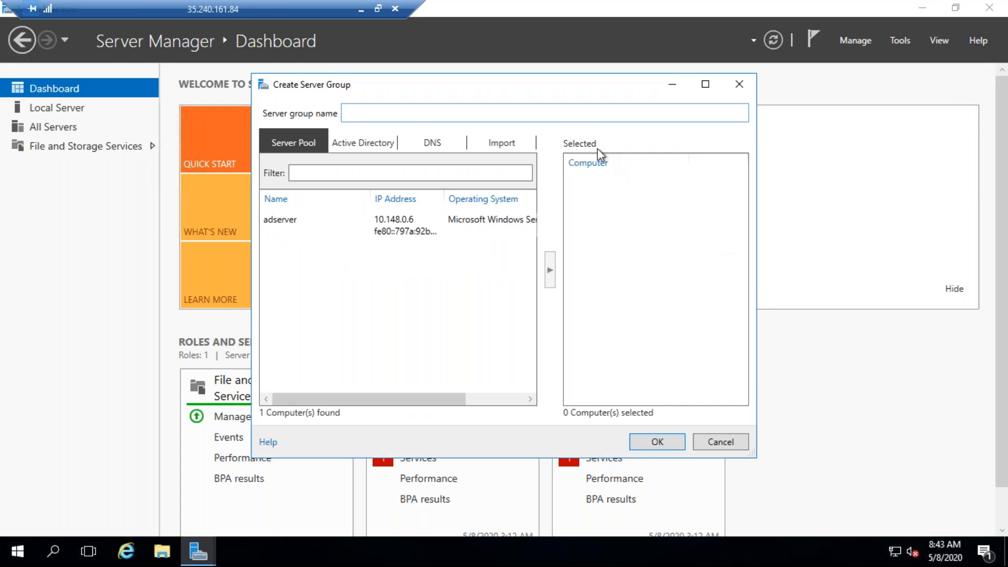
pyautogui.click(733, 91)
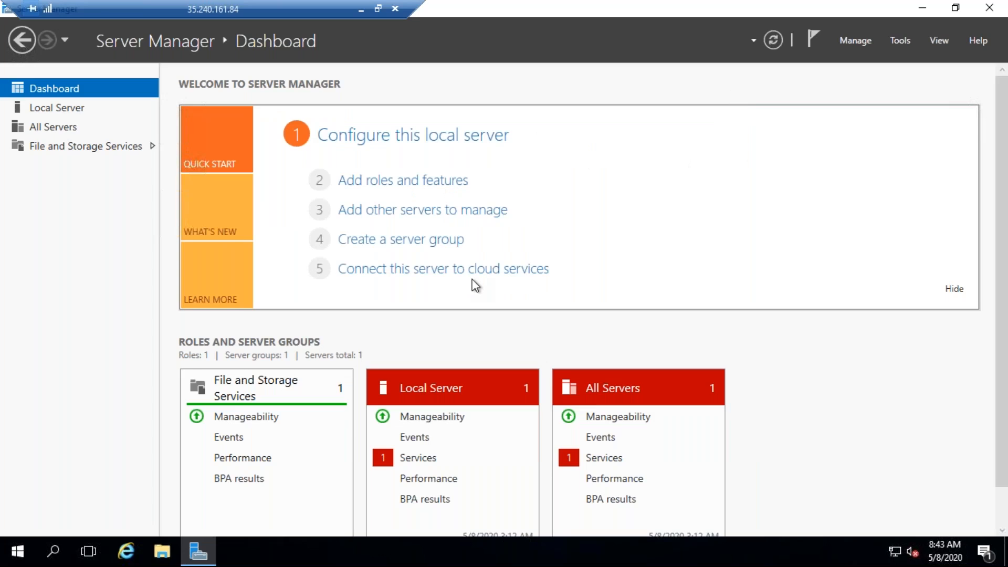
# View the Microsoft Azure page for connecting this server to cloud services, postponing Internet Explorer 11 setup, and close the browser.
pyautogui.click(444, 268)
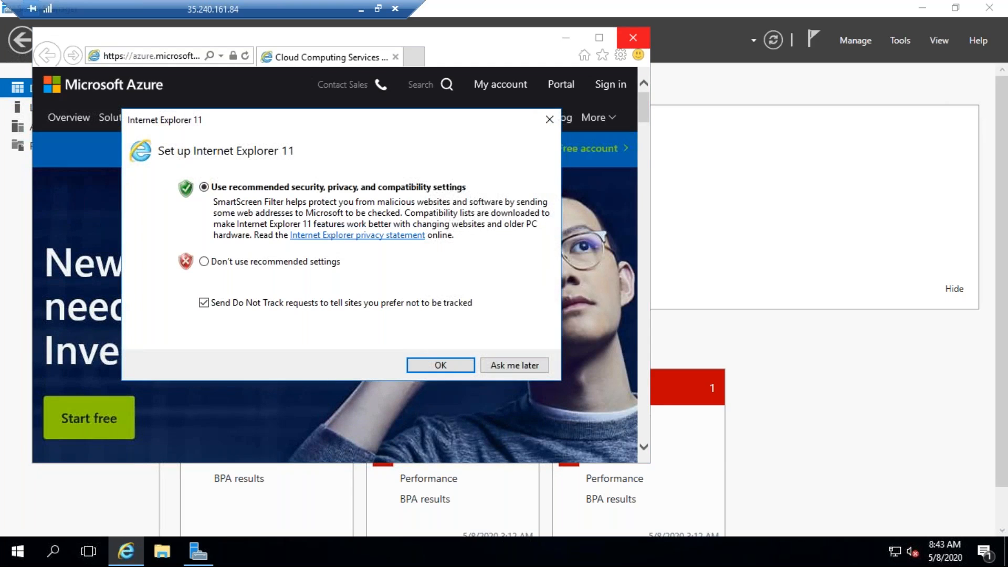
pyautogui.click(515, 365)
pyautogui.click(633, 37)
pyautogui.click(324, 260)
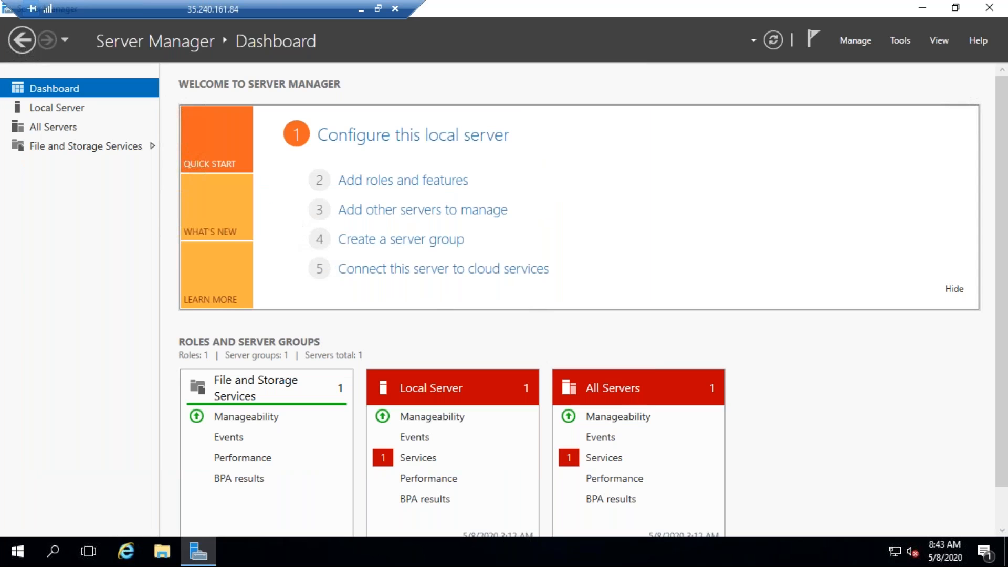
# Look over the Local Server, All Servers, and File and Storage Services pages, including volumes, disks and storage pools, and return to the Dashboard.
pyautogui.click(57, 108)
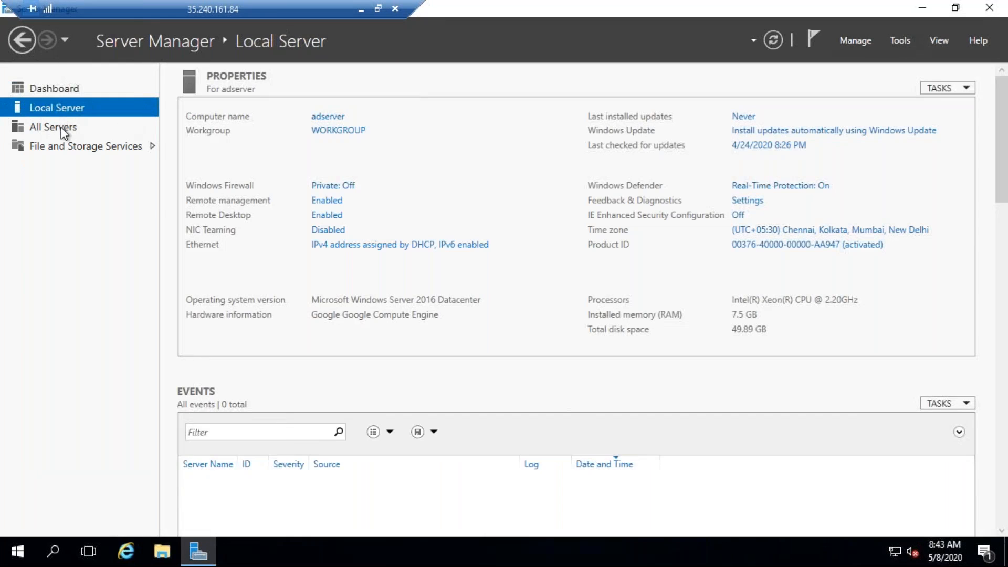
pyautogui.click(63, 127)
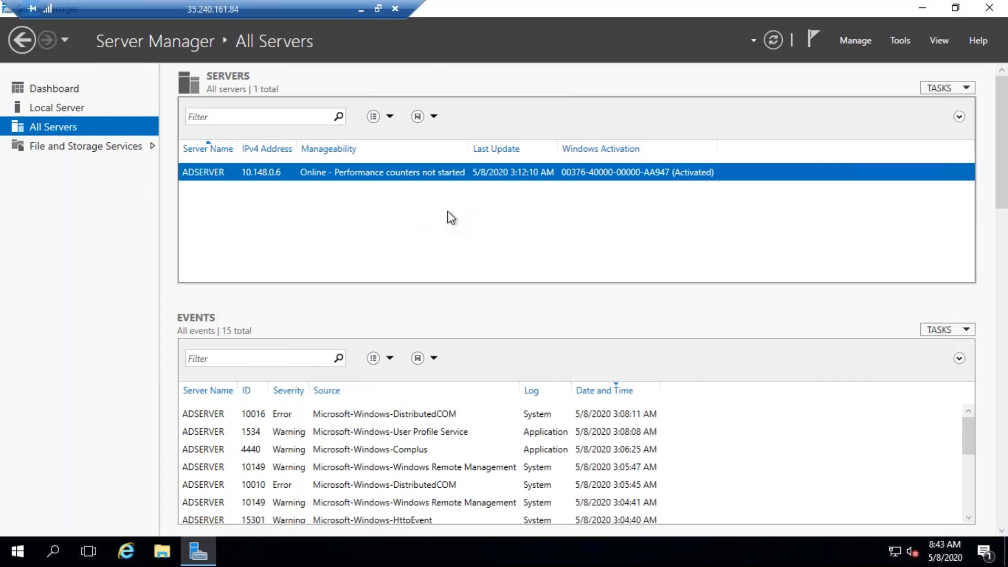
pyautogui.click(78, 147)
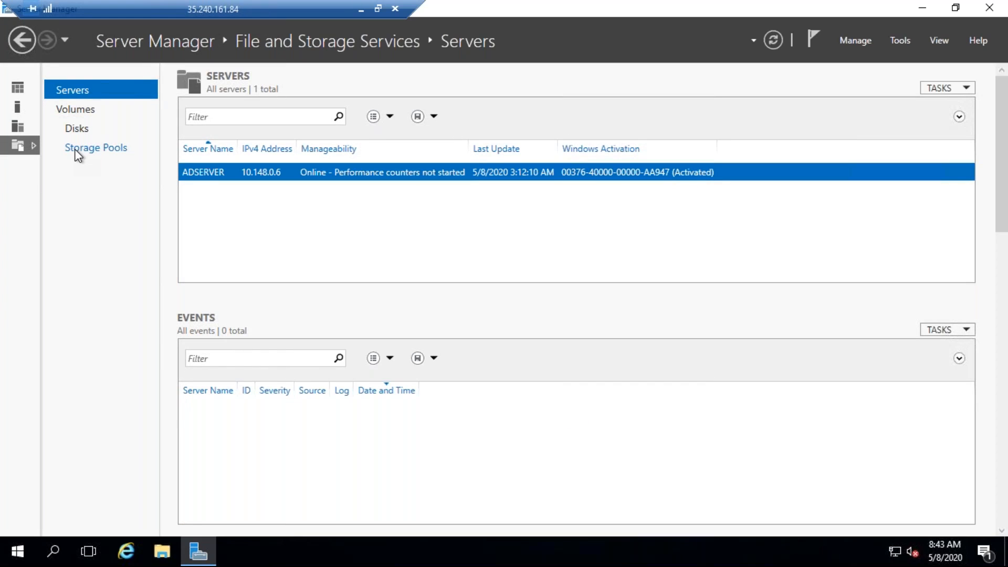
pyautogui.click(67, 114)
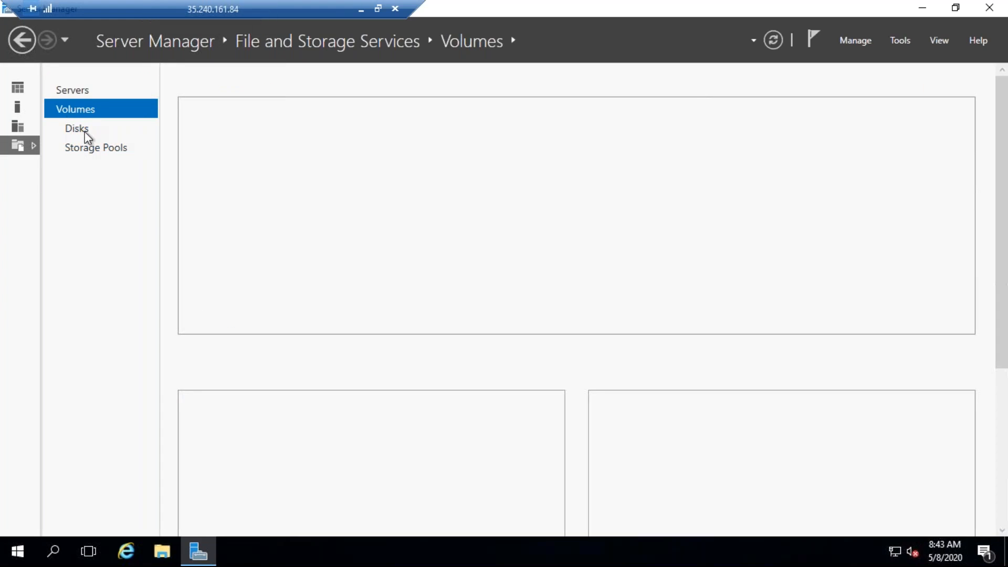
pyautogui.click(84, 132)
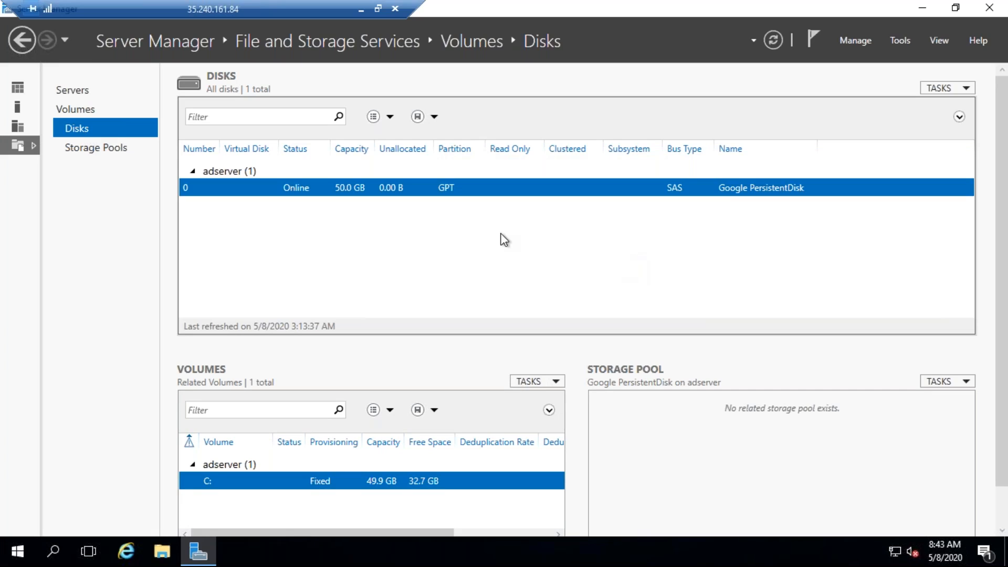
pyautogui.click(103, 150)
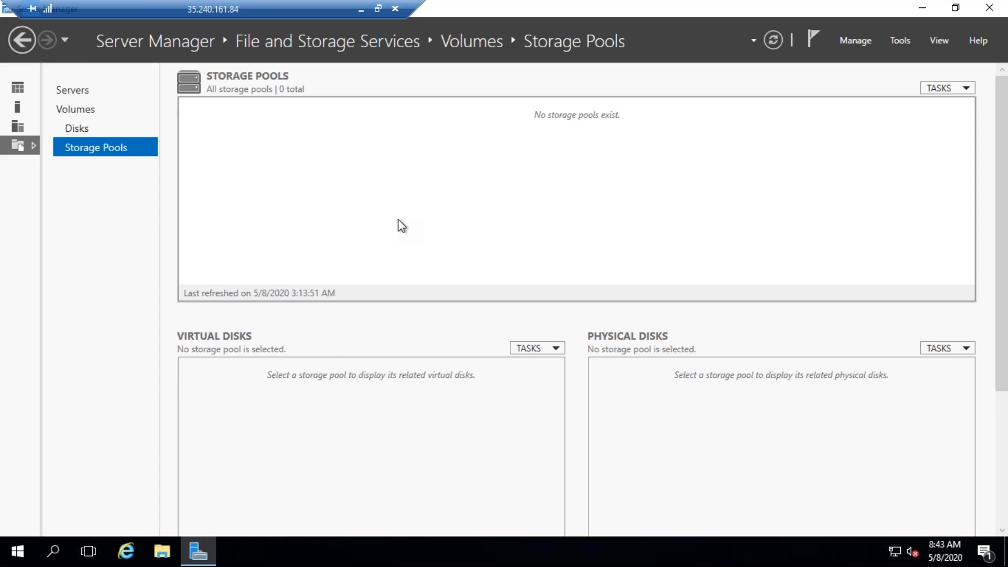
pyautogui.click(68, 128)
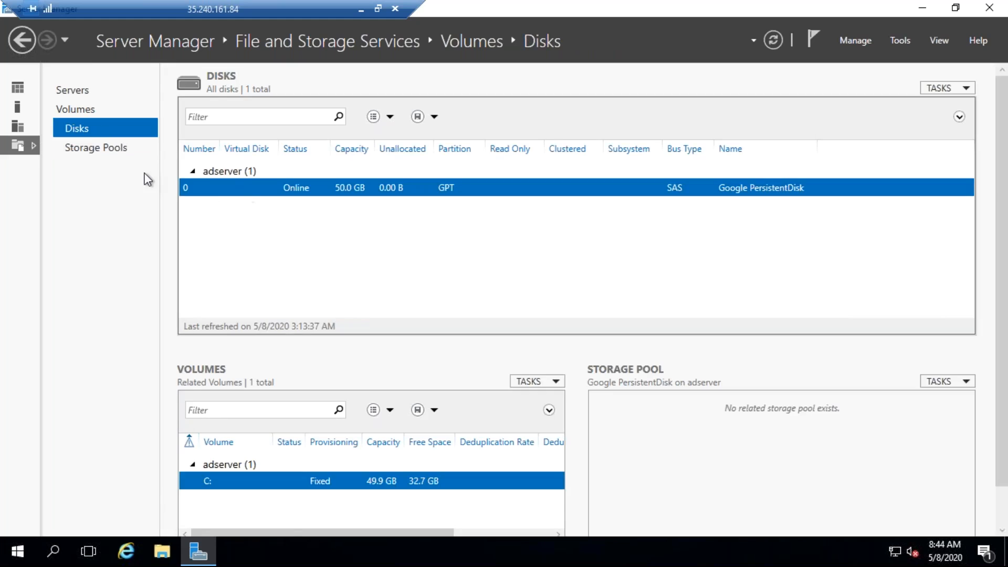
pyautogui.click(78, 109)
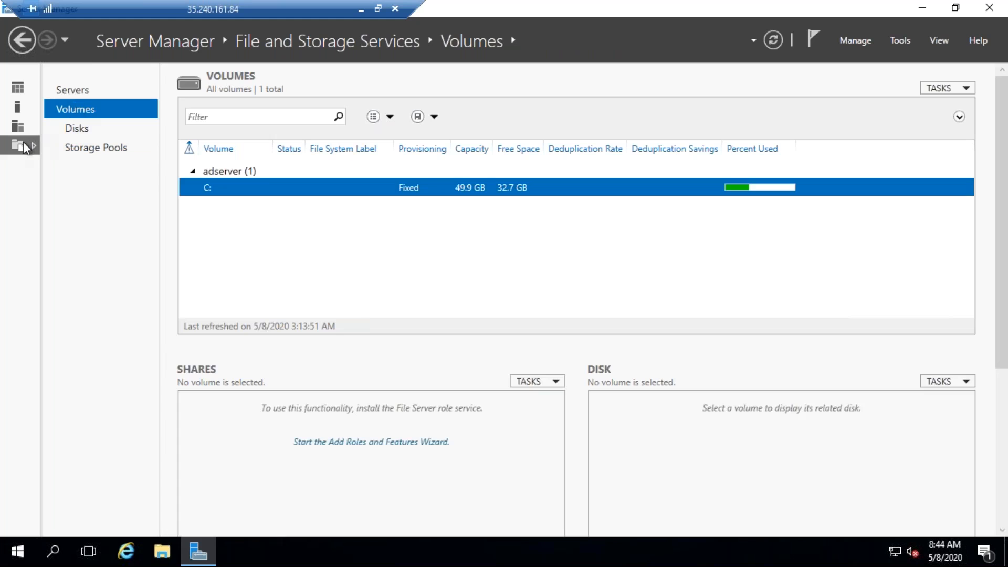
pyautogui.click(13, 148)
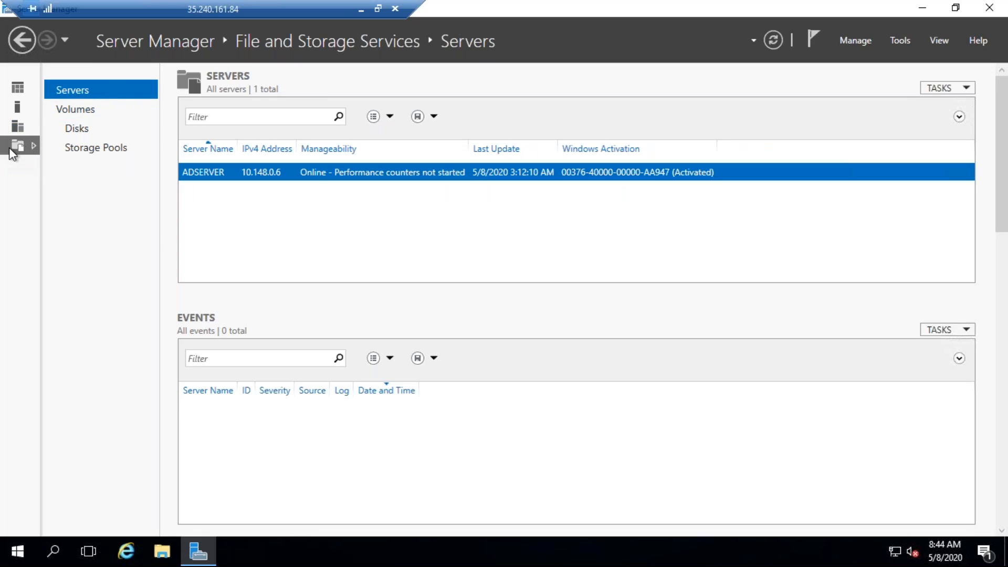
pyautogui.click(20, 43)
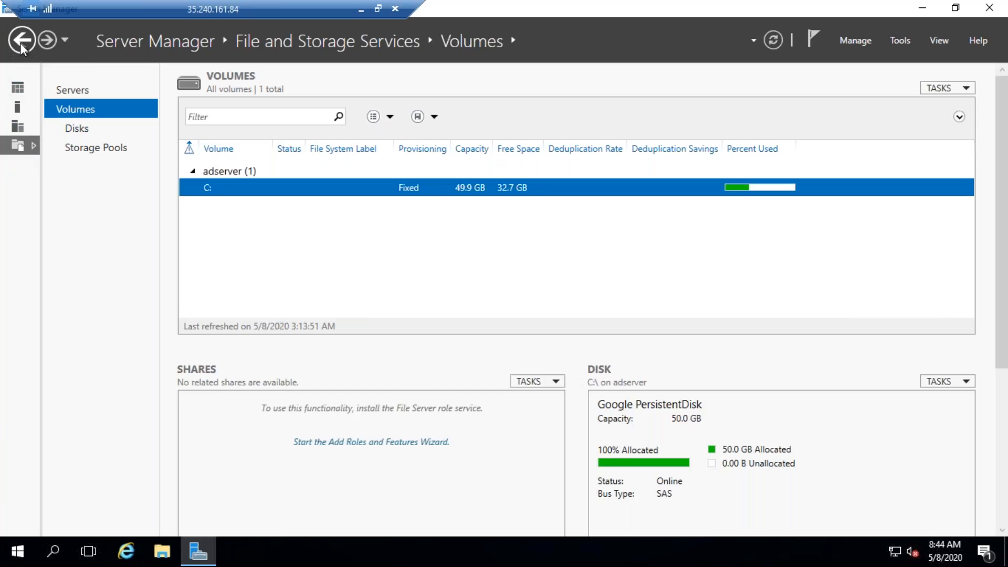
pyautogui.click(20, 42)
pyautogui.click(20, 43)
pyautogui.click(21, 89)
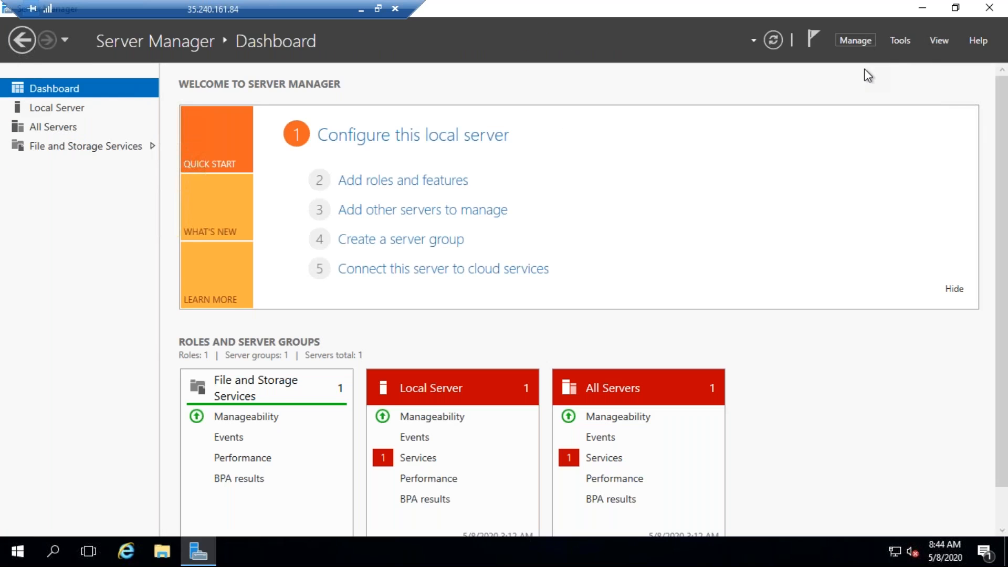
# Minimize Server Manager and check the network connection status from the desktop.
pyautogui.click(916, 7)
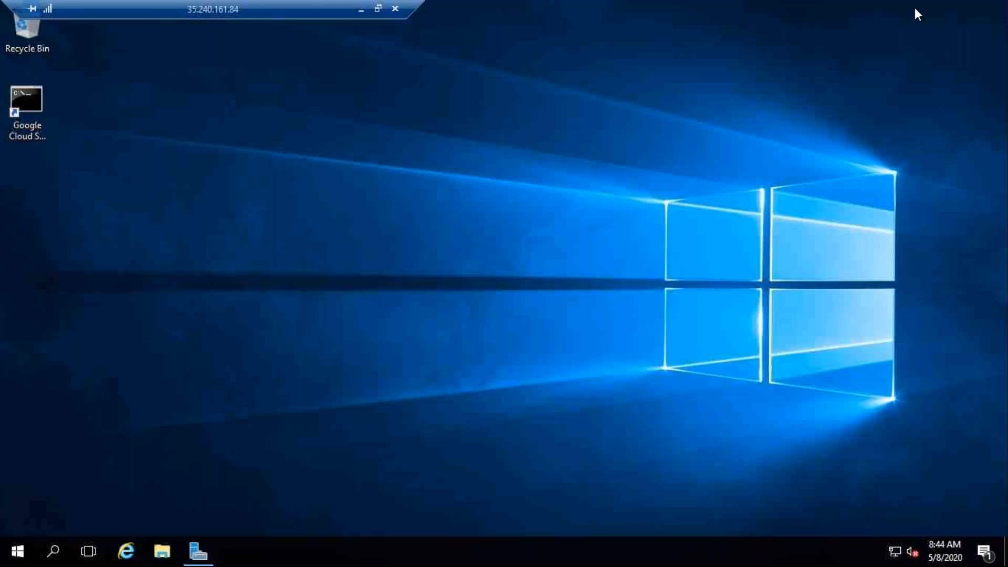
pyautogui.click(891, 556)
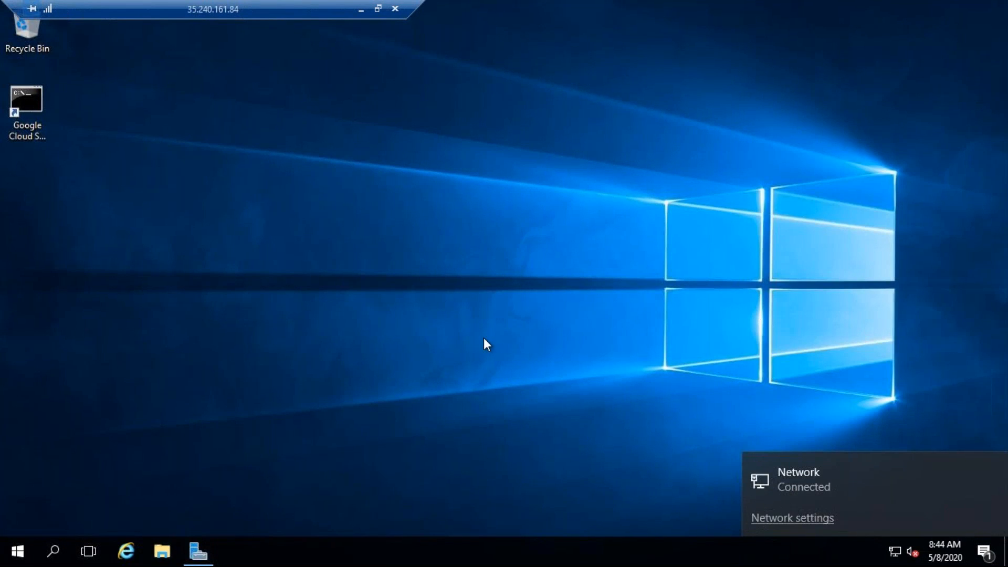
pyautogui.click(439, 305)
pyautogui.rightClick(439, 305)
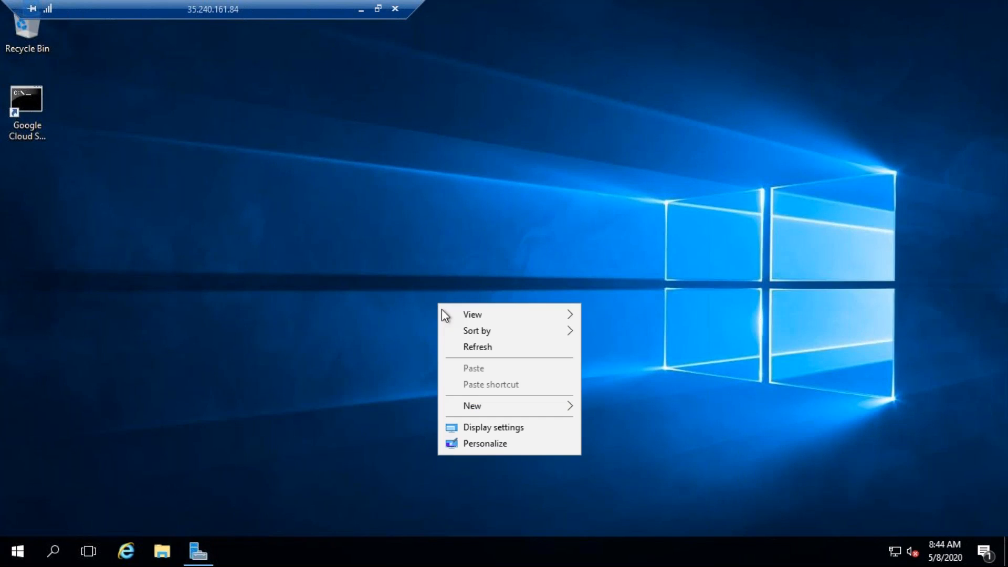
pyautogui.click(483, 347)
# Open Network Connections by running ncpa.cpl and view the status of the Ethernet adapter.
pyautogui.rightClick(15, 551)
pyautogui.click(46, 496)
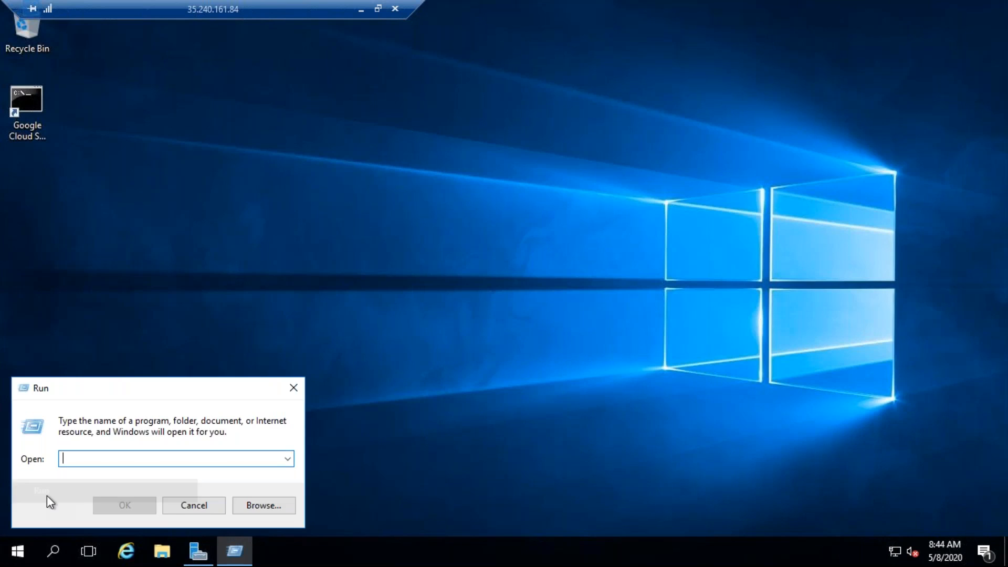
pyautogui.write('ncp')
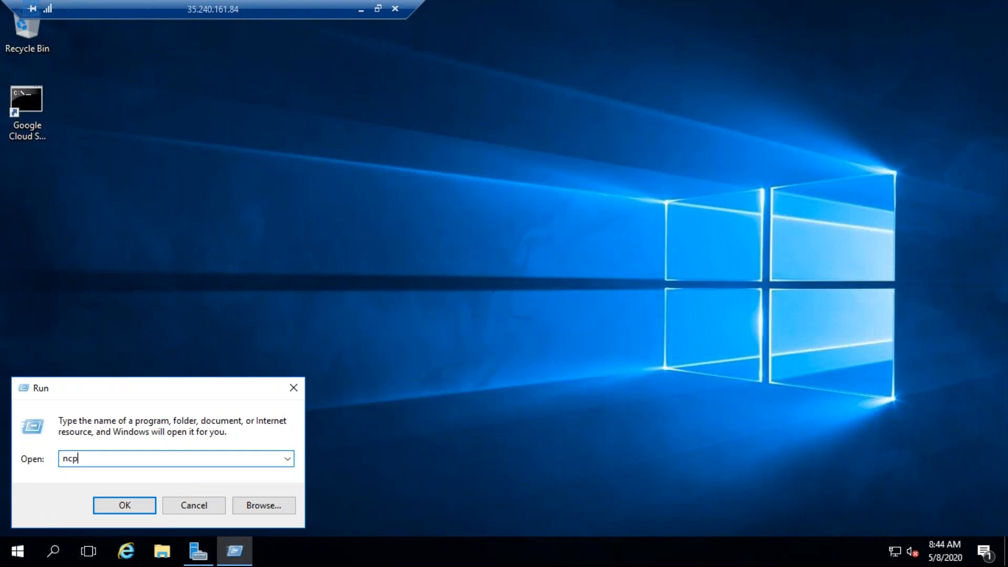
pyautogui.write('a.cpl')
pyautogui.press('Return')
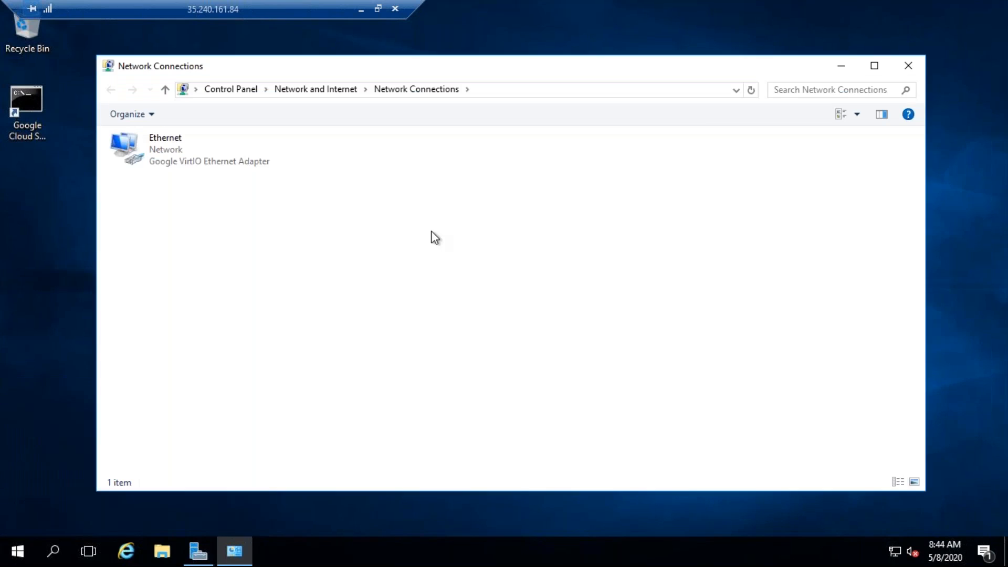
pyautogui.doubleClick(198, 141)
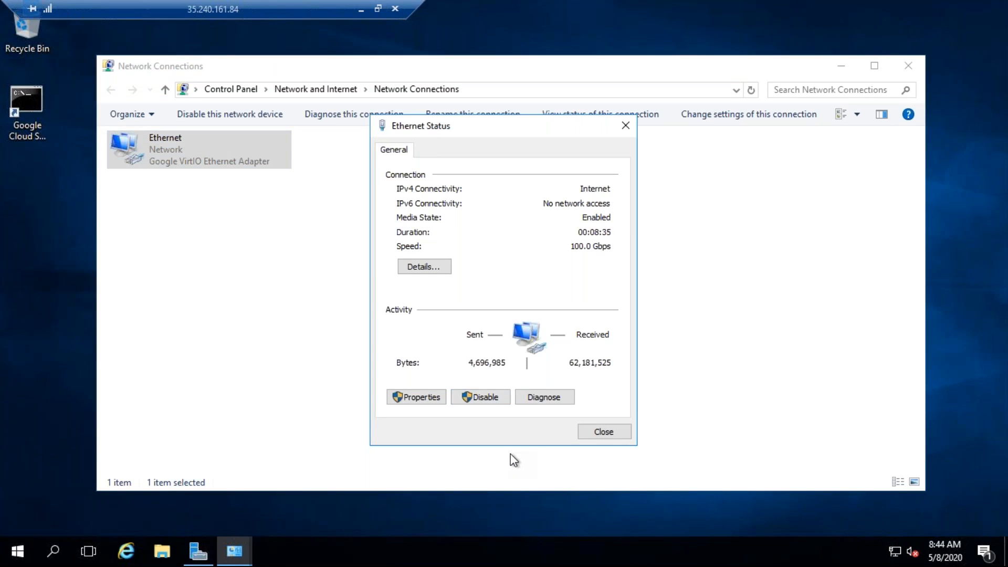
# Open the Ethernet adapter's properties and look at its Internet Protocol Version 4 settings, leaving them unchanged.
pyautogui.press('super+r')
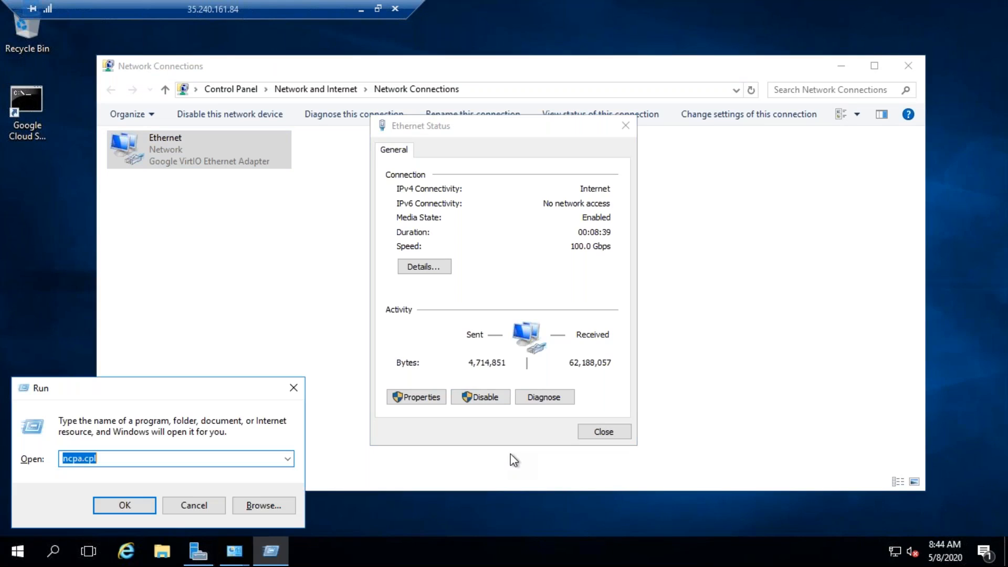
pyautogui.click(247, 279)
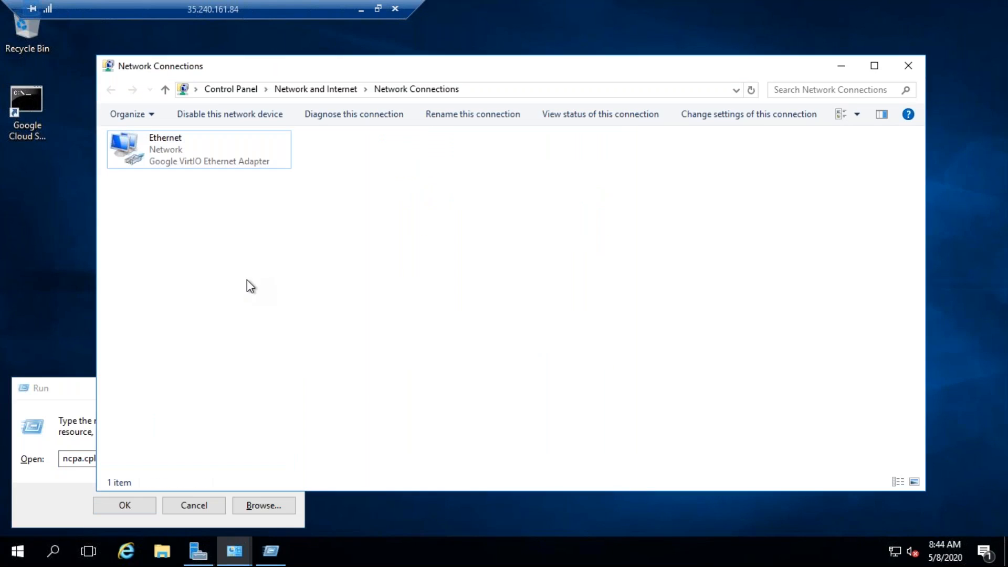
pyautogui.click(65, 389)
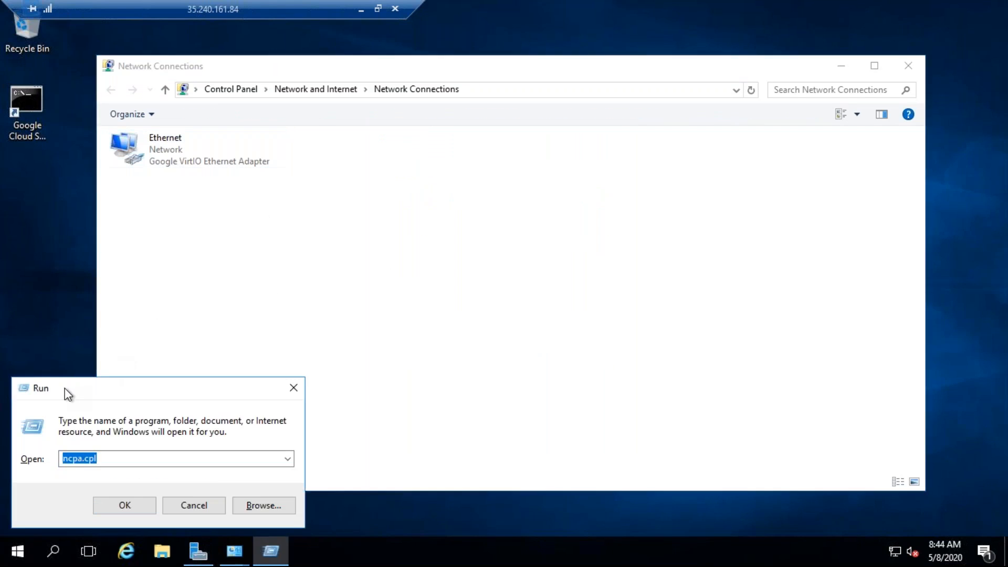
pyautogui.doubleClick(197, 158)
pyautogui.click(432, 406)
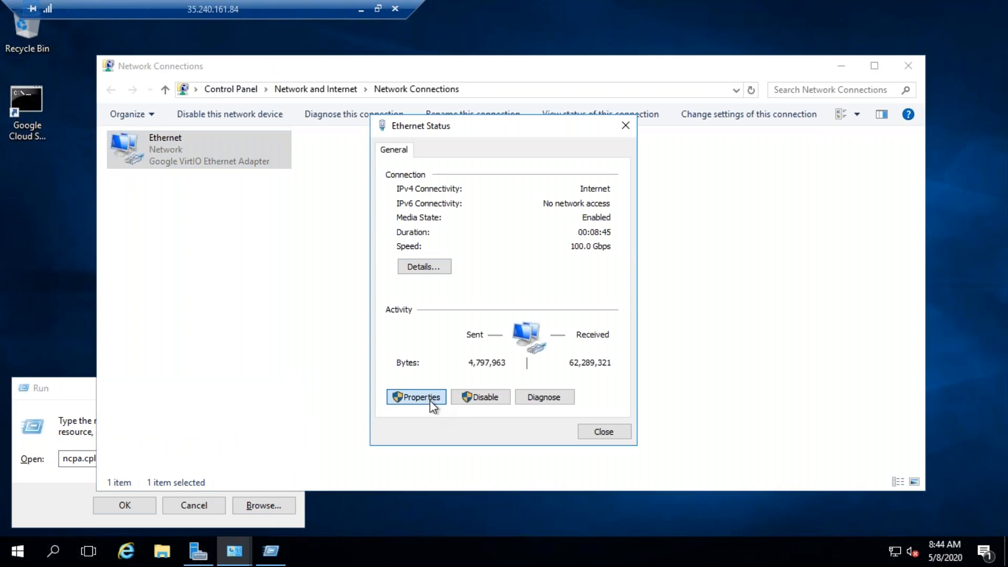
pyautogui.doubleClick(540, 295)
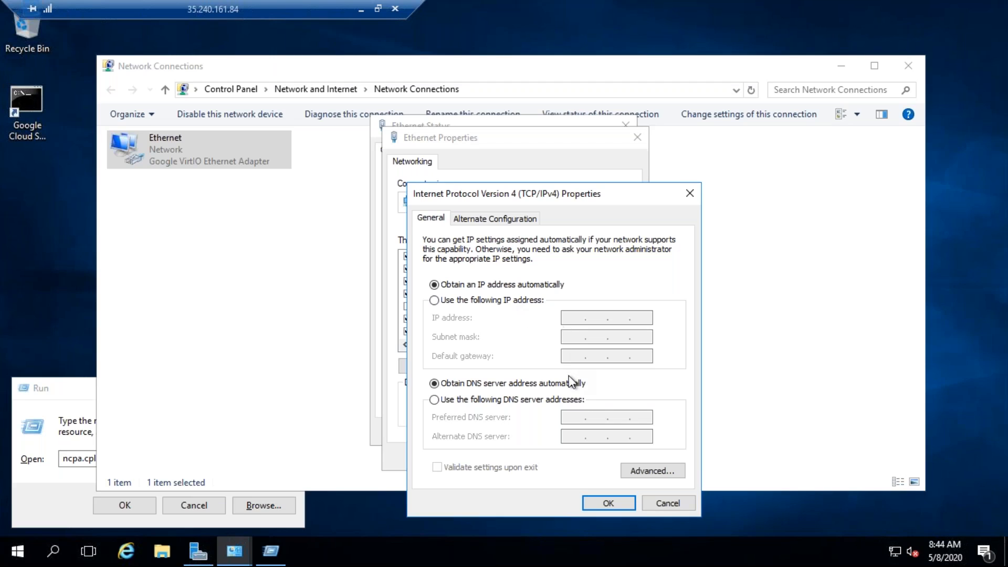
pyautogui.click(667, 503)
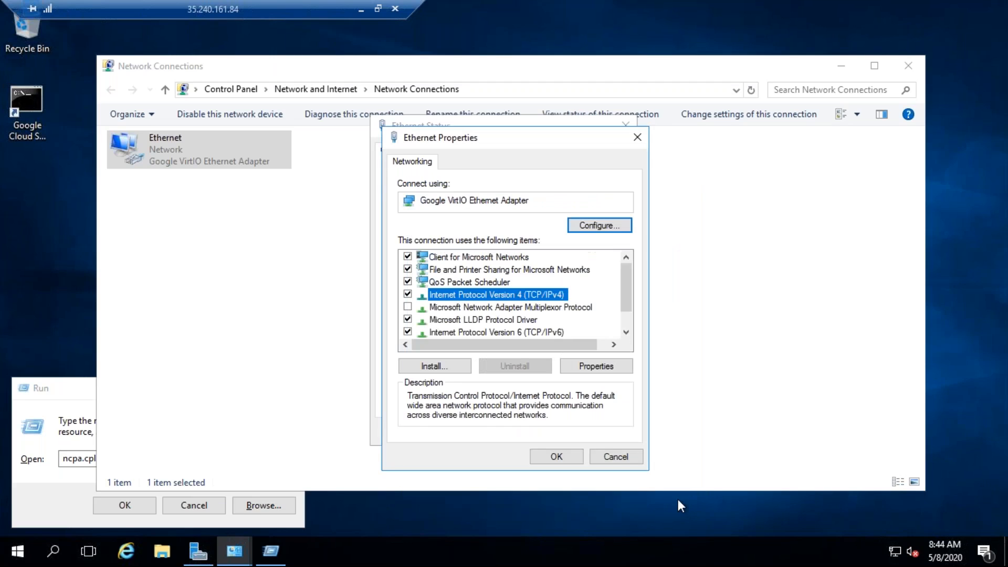
# Disable Internet Protocol Version 6 on the Ethernet adapter and switch its IPv4 settings to a manually specified IP address.
pyautogui.moveTo(625, 292); pyautogui.dragTo(626, 316)
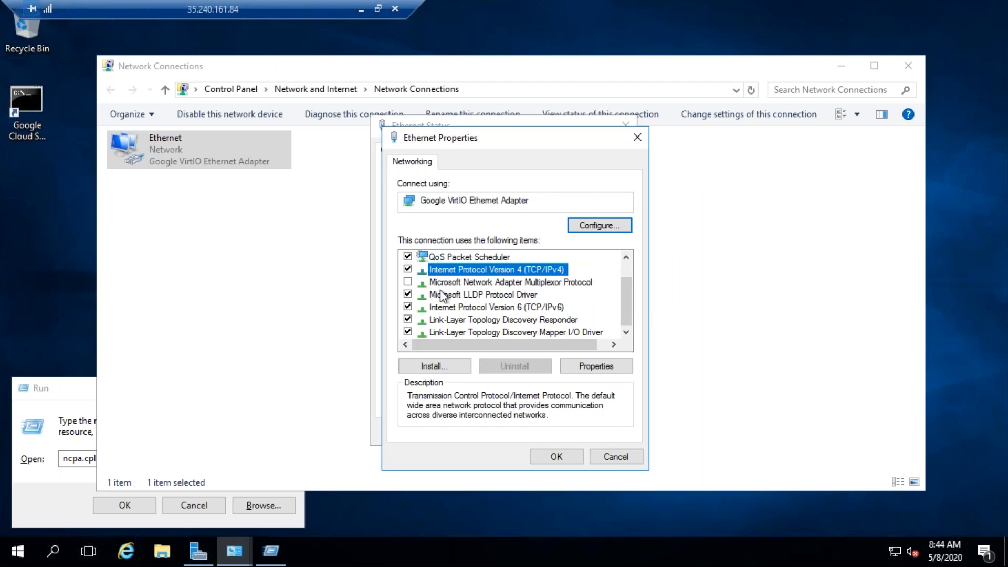
pyautogui.click(408, 307)
pyautogui.moveTo(633, 315); pyautogui.dragTo(627, 270)
pyautogui.doubleClick(537, 291)
pyautogui.click(496, 300)
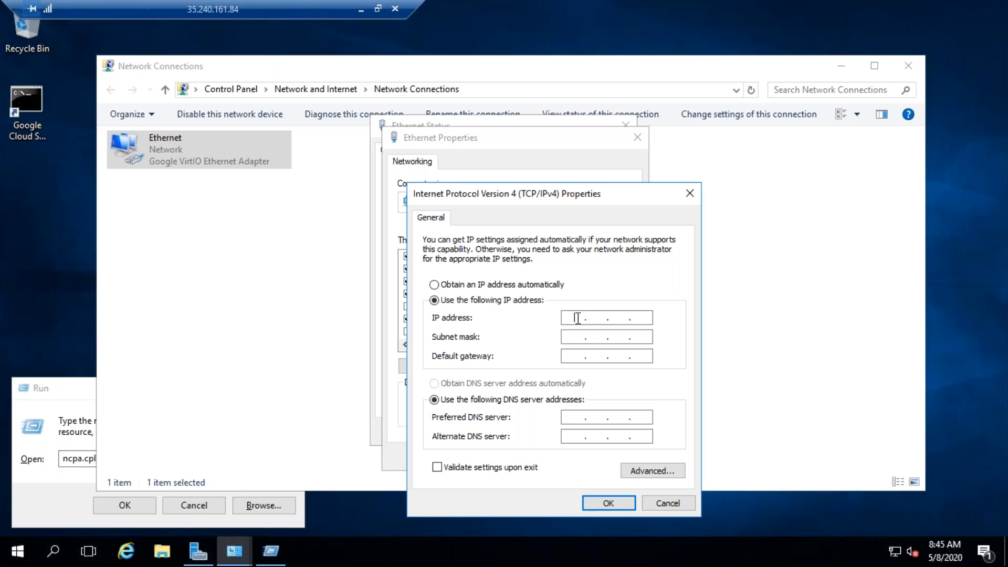
# Replace the previous entry in the Run dialog with cmd and launch a Command Prompt.
pyautogui.click(46, 430)
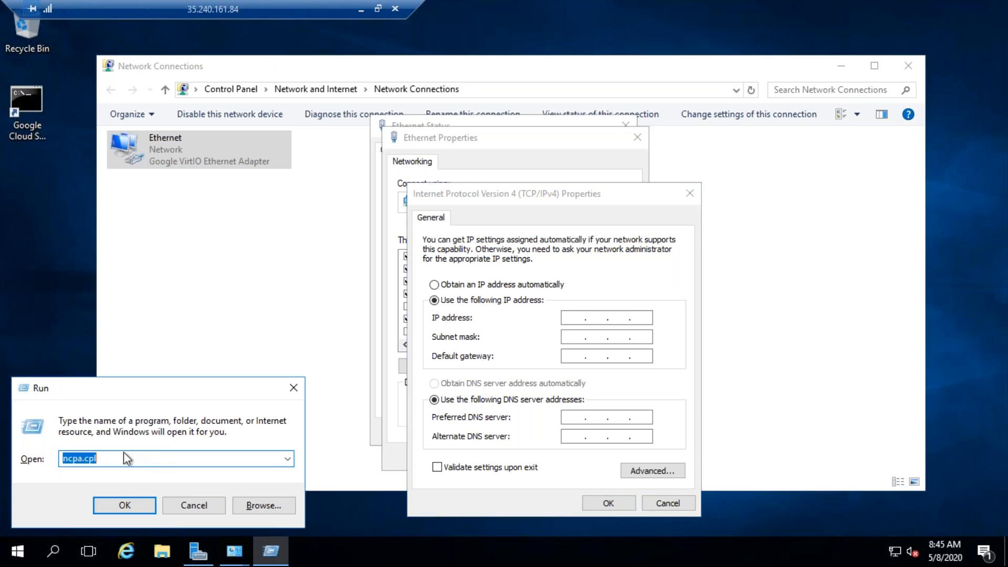
pyautogui.click(106, 460)
pyautogui.press('BackSpace')
pyautogui.press('BackSpace')
pyautogui.press('BackSpace')
pyautogui.press('BackSpace')
pyautogui.press('BackSpace')
pyautogui.press('BackSpace')
pyautogui.press('BackSpace')
pyautogui.press('BackSpace')
pyautogui.write('cmd')
pyautogui.press('Return')
pyautogui.press('Return')
pyautogui.press('Return')
pyautogui.press('Return')
# Change the Command Prompt's directory to the root of the C drive with cd\.
pyautogui.write('cd\\')
pyautogui.press('Return')
pyautogui.press('Return')
pyautogui.press('Return')
pyautogui.press('Return')
pyautogui.press('Return')
pyautogui.write('c')
pyautogui.press('BackSpace')
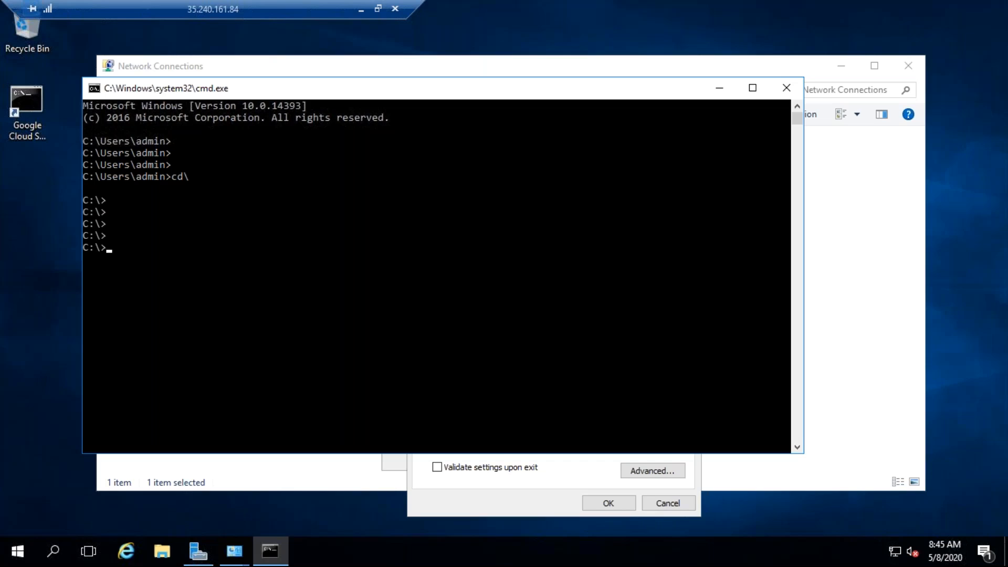
# Run ipconfig /all and find the Ethernet adapter's IPv4 address, subnet mask, default gateway and DNS server in the output.
pyautogui.write('ipconfig /all')
pyautogui.press('Return')
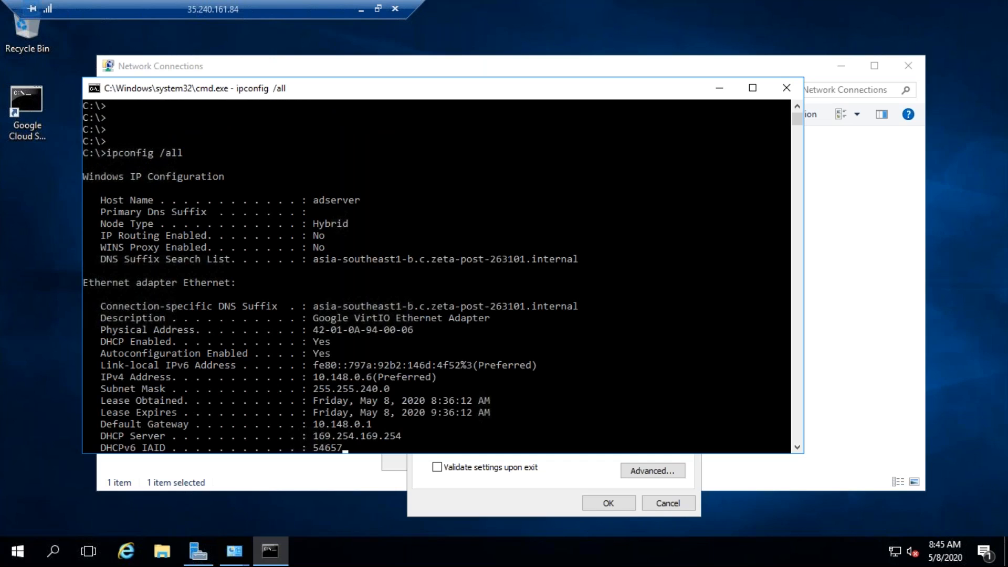
pyautogui.press('Return')
pyautogui.press('Return')
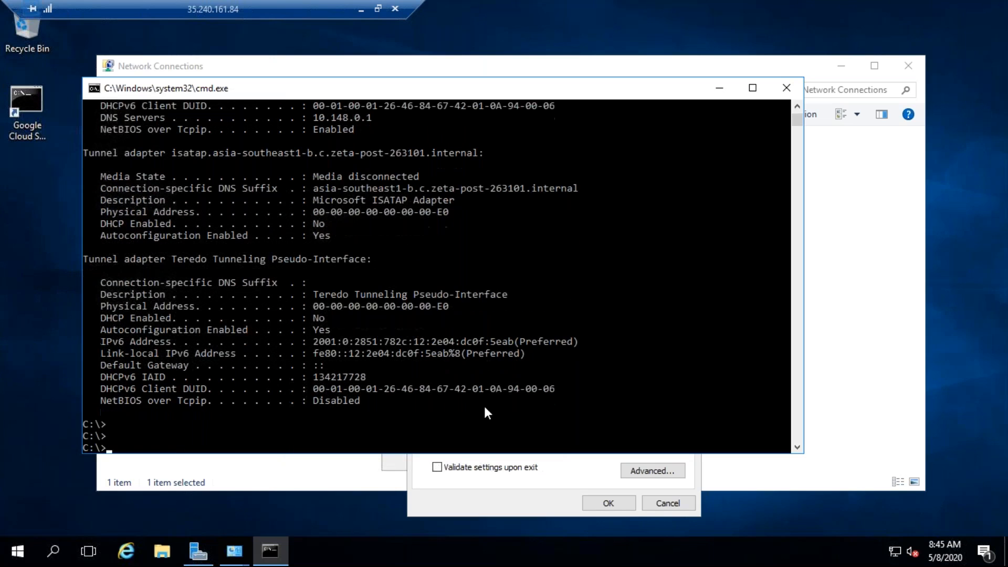
pyautogui.click(795, 107)
pyautogui.click(794, 106)
pyautogui.click(794, 106)
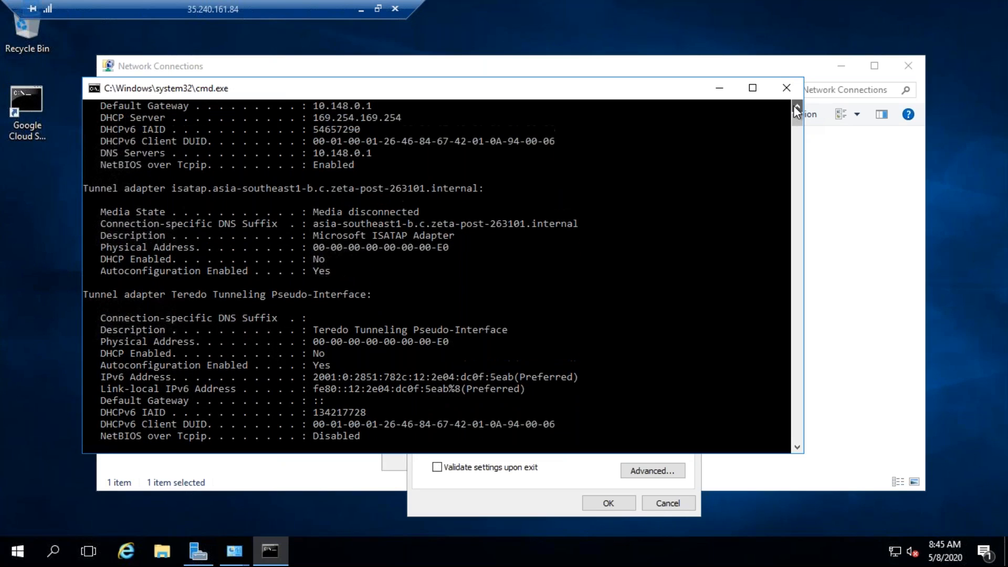
pyautogui.click(795, 106)
pyautogui.click(795, 107)
pyautogui.click(797, 108)
pyautogui.click(797, 107)
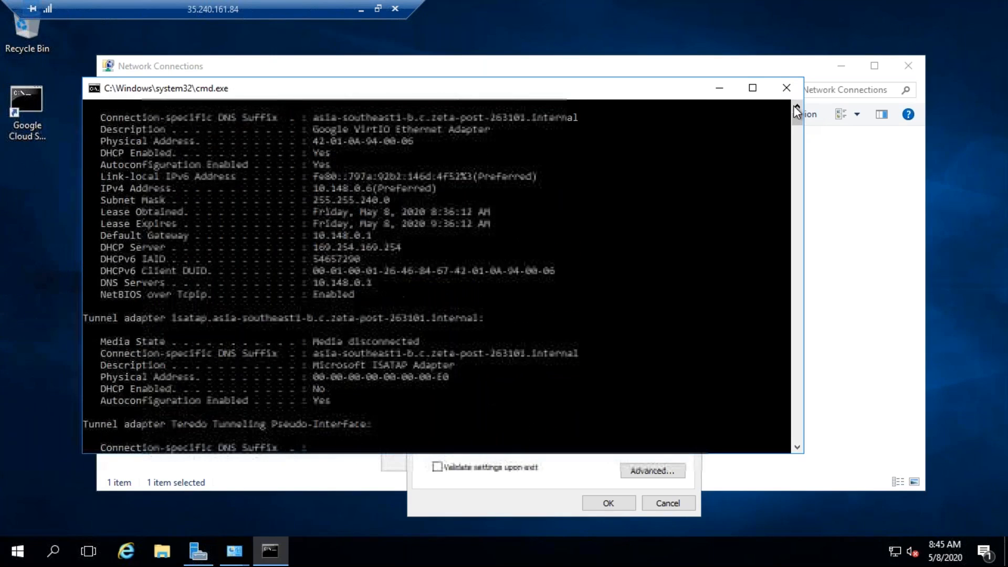
pyautogui.click(797, 107)
pyautogui.click(797, 107)
# Place the Command Prompt beside the IPv4 properties, then set the IP address to 10.148.0.6 and the subnet mask to 255.255.240.0.
pyautogui.moveTo(537, 96); pyautogui.dragTo(481, 244)
pyautogui.moveTo(604, 64); pyautogui.dragTo(419, 59)
pyautogui.click(542, 429)
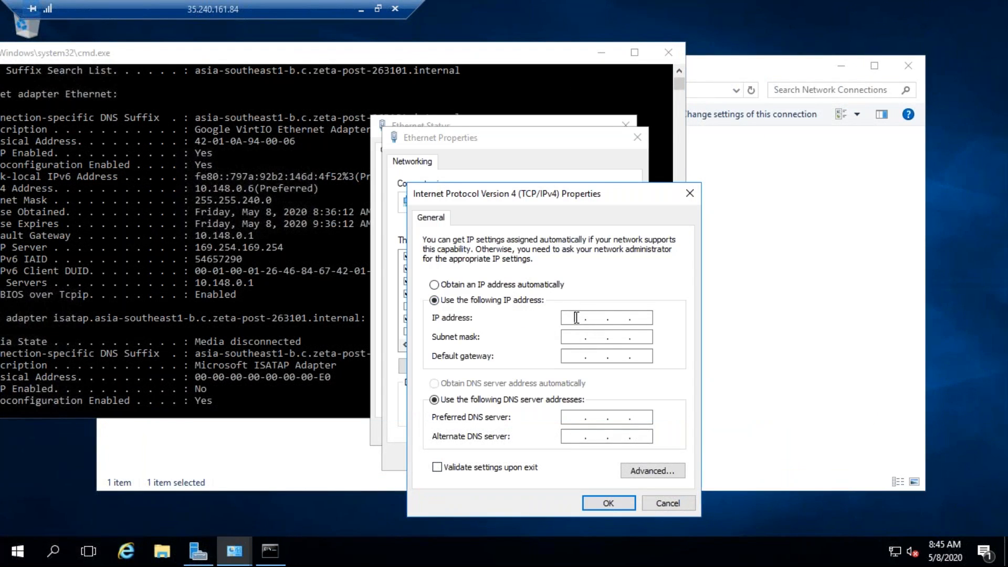
pyautogui.write('10 . 148 . 0 . 6')
pyautogui.press('Tab')
pyautogui.write('255.2552400')
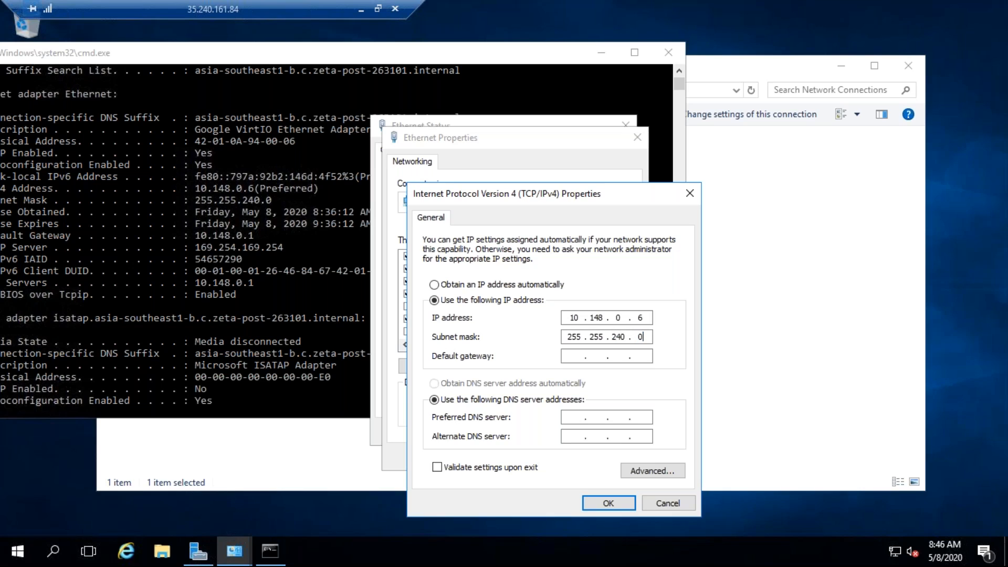
# Set the default gateway to 10.148.0.1 and the preferred DNS server to 10.148.0.6, and apply the Ethernet adapter settings.
pyautogui.write('10.1480.1')
pyautogui.press('Tab')
pyautogui.press('Tab')
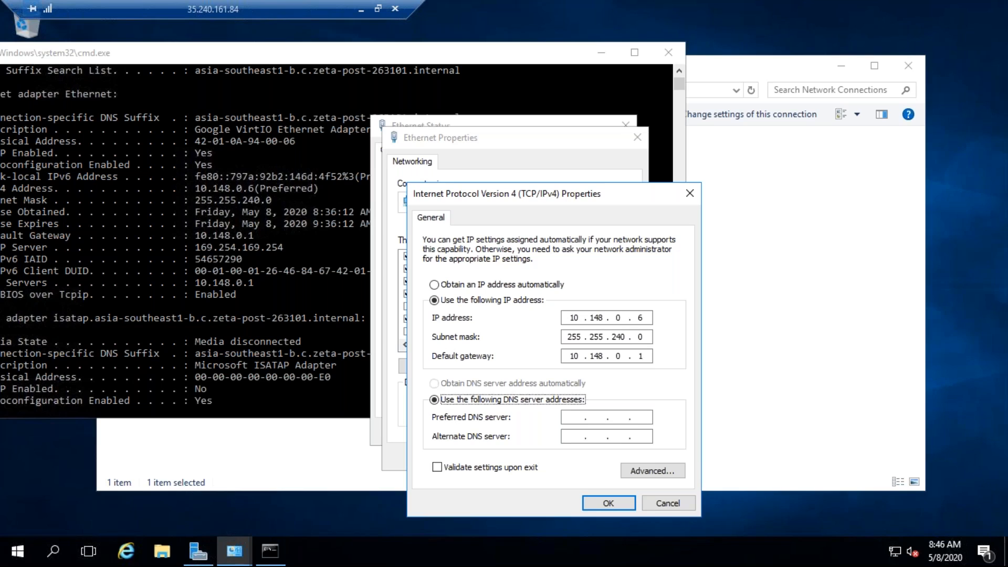
pyautogui.write('10 . ')
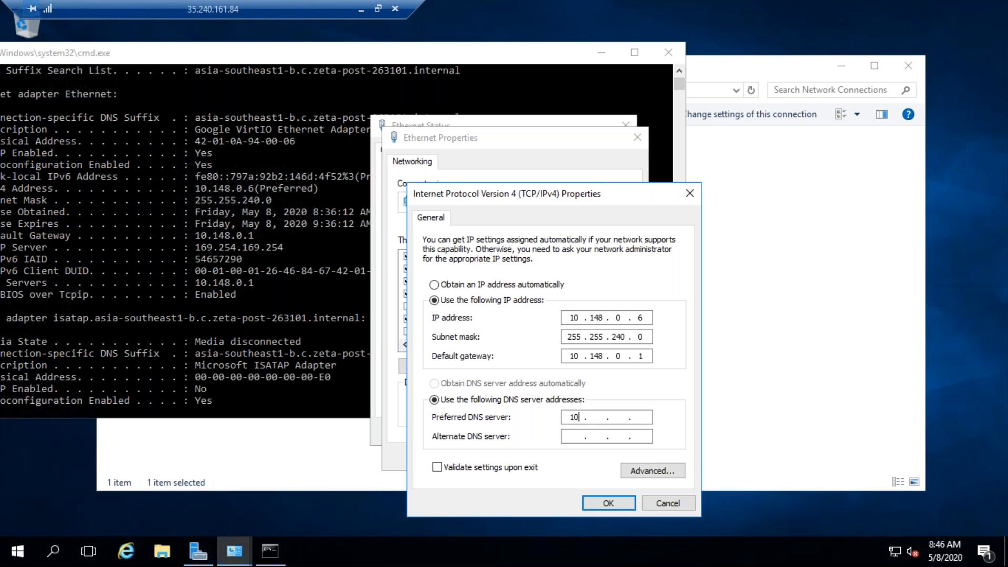
pyautogui.write('148 . 0 . 6')
pyautogui.click(603, 505)
pyautogui.click(549, 458)
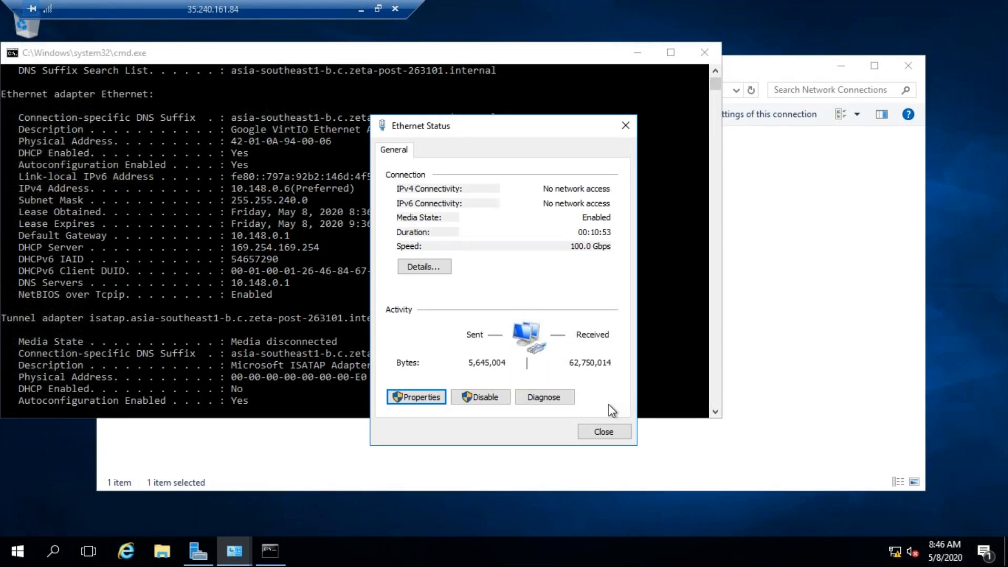
# Close the Ethernet status and Network Connections windows, minimize the Command Prompt and refresh the desktop.
pyautogui.click(607, 431)
pyautogui.click(820, 200)
pyautogui.click(909, 67)
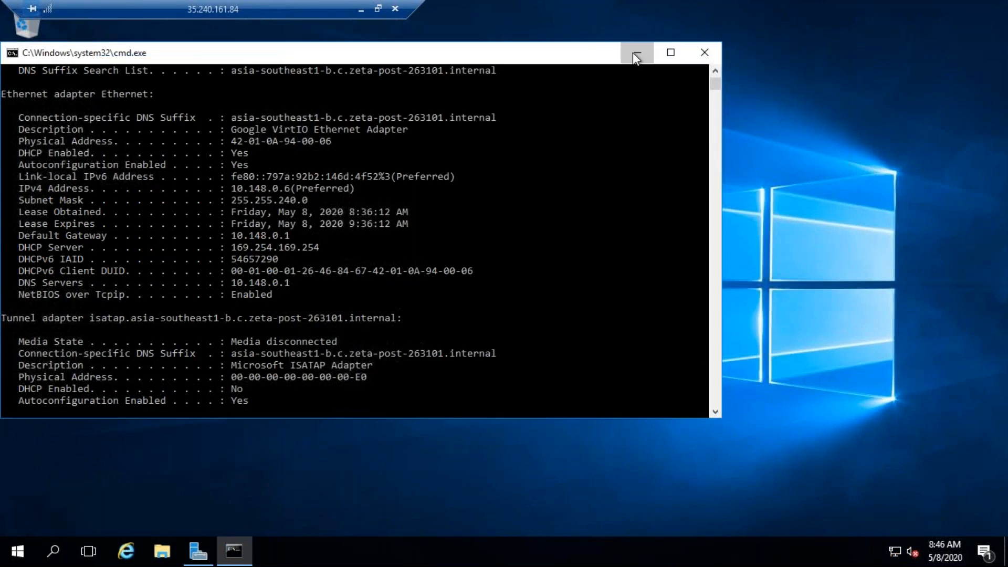
pyautogui.click(638, 52)
pyautogui.rightClick(395, 175)
pyautogui.click(465, 217)
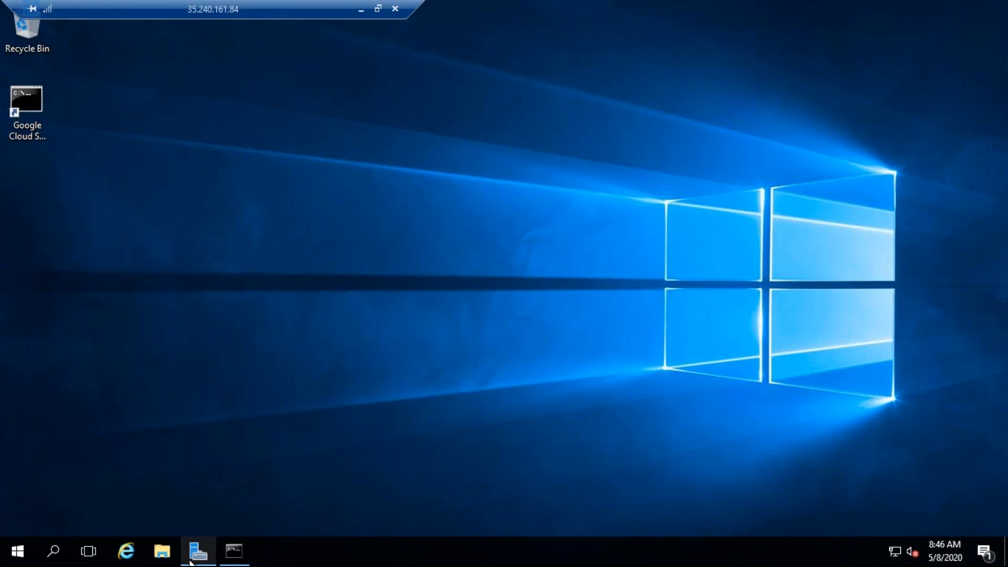
# Return to Server Manager and start the Add Roles and Features Wizard at its Before You Begin page.
pyautogui.click(198, 552)
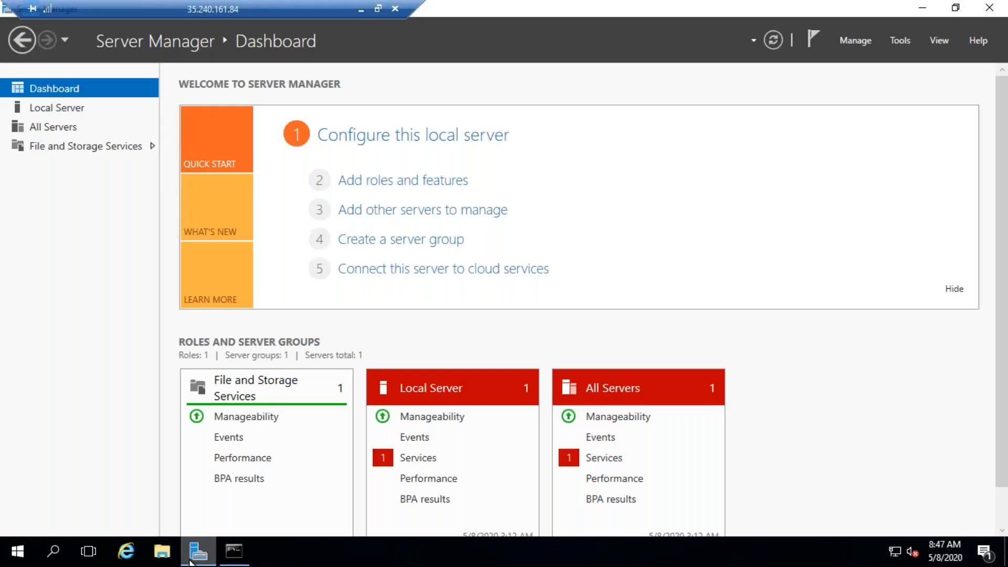
pyautogui.click(860, 39)
pyautogui.click(882, 57)
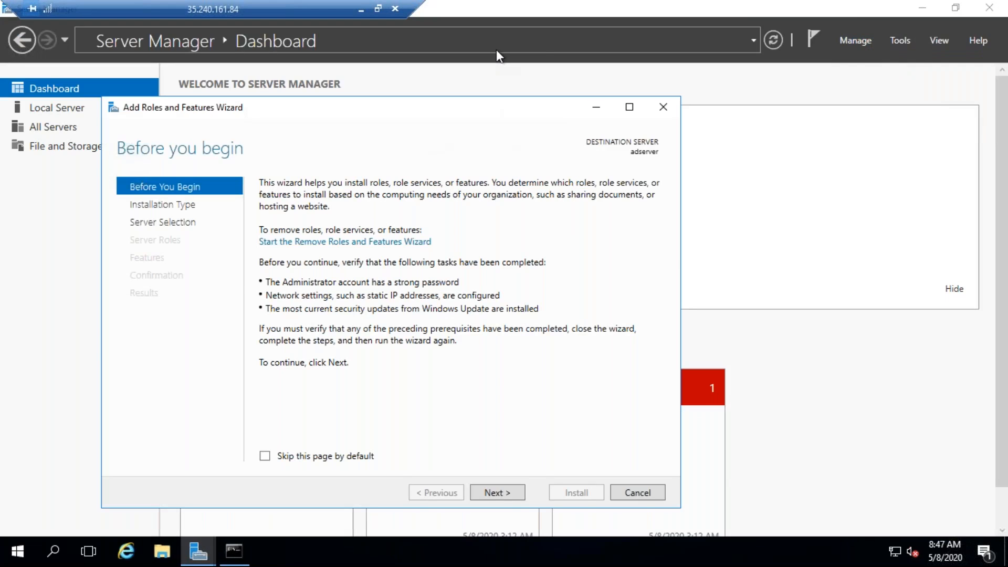
pyautogui.click(916, 19)
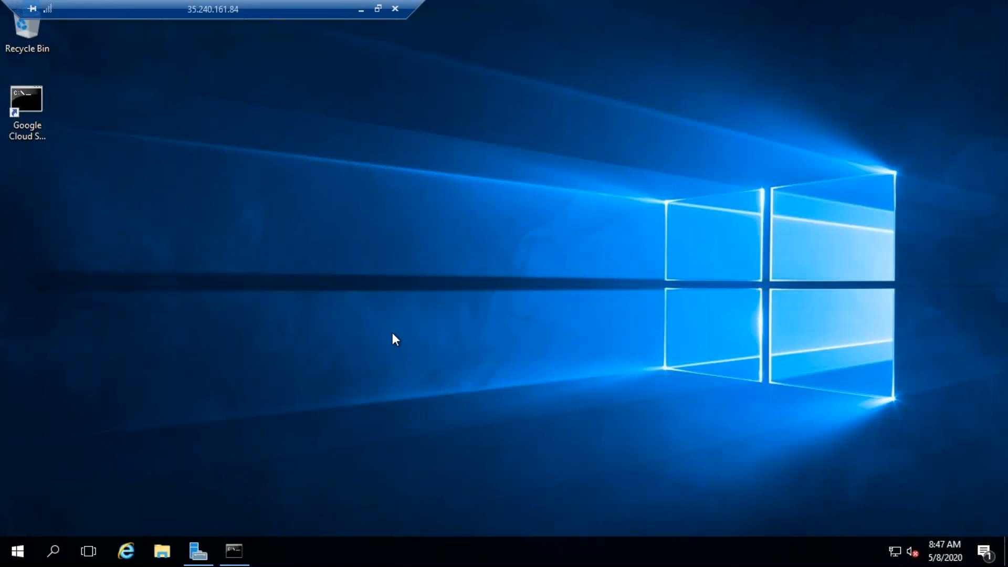
pyautogui.click(198, 551)
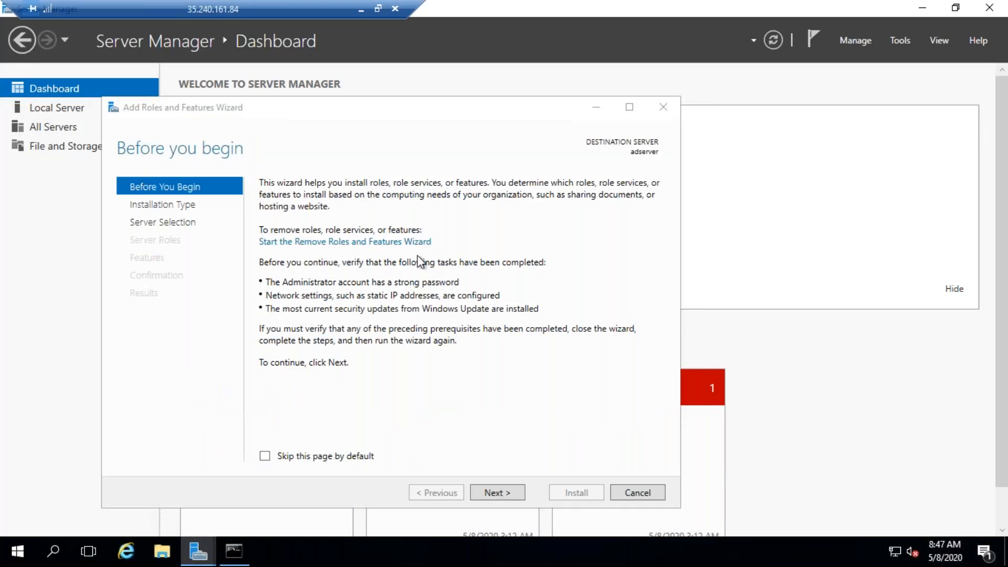
pyautogui.click(376, 119)
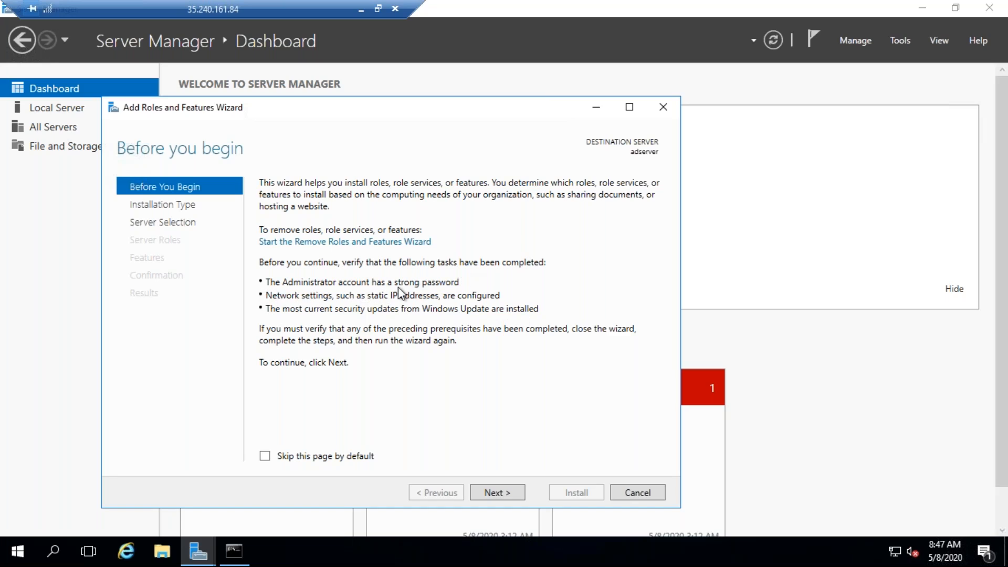
# Open the Local Users and Groups console by running lusrmgr.msc.
pyautogui.click(20, 553)
pyautogui.rightClick(20, 553)
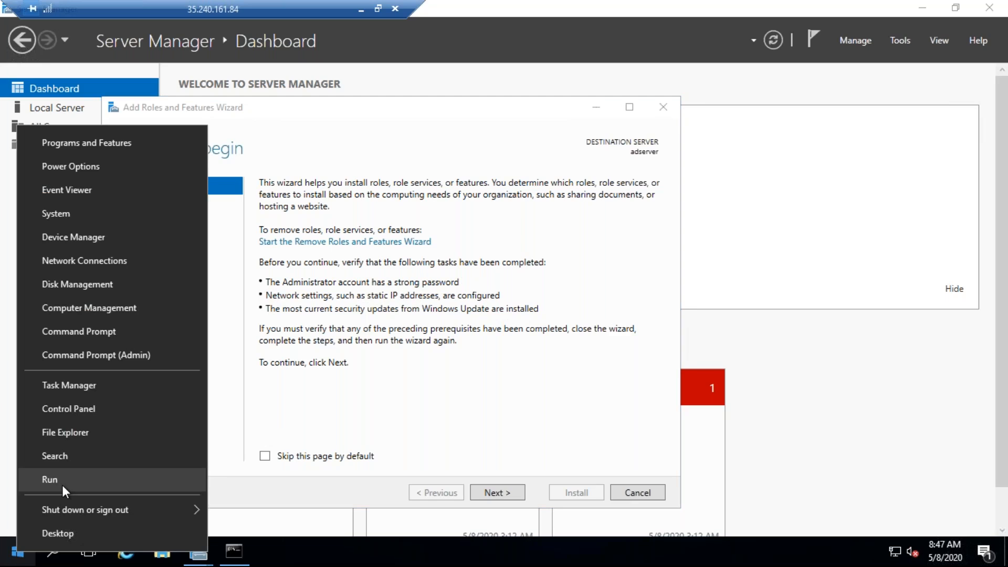
pyautogui.click(62, 481)
pyautogui.write('lu')
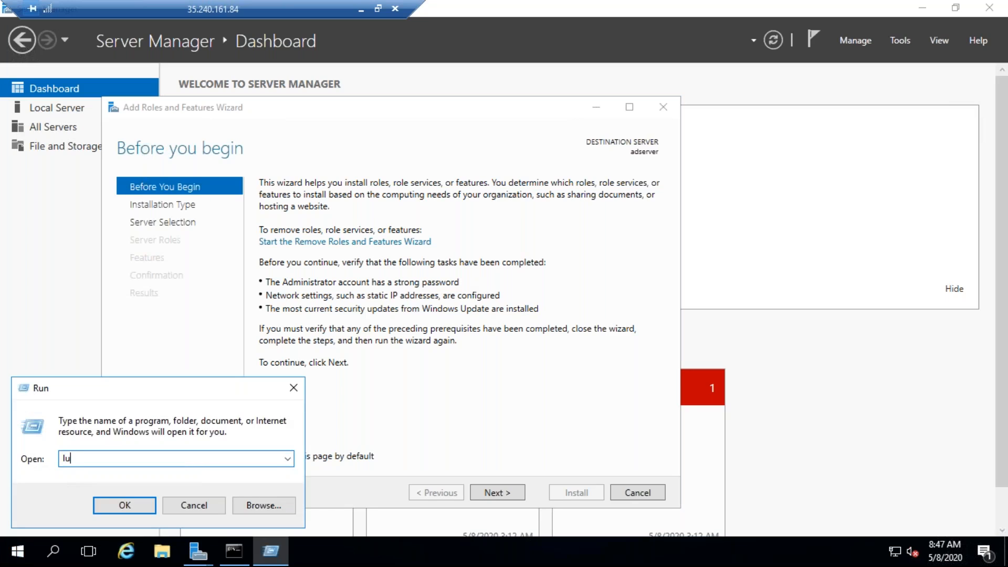
pyautogui.write('srmgr.msc')
pyautogui.press('Return')
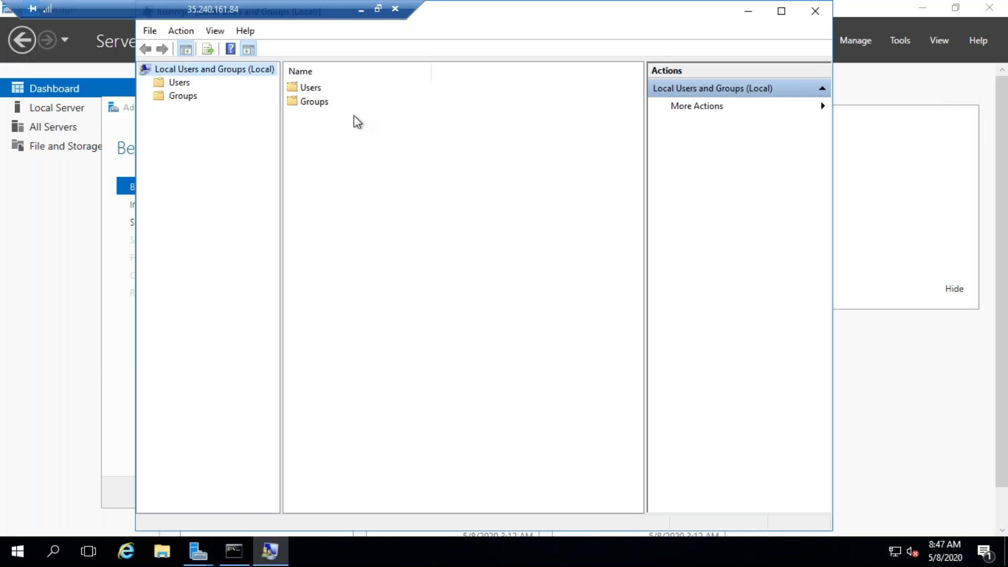
# View the general properties of the Administrator account in the Users folder and dismiss them without changes.
pyautogui.click(184, 86)
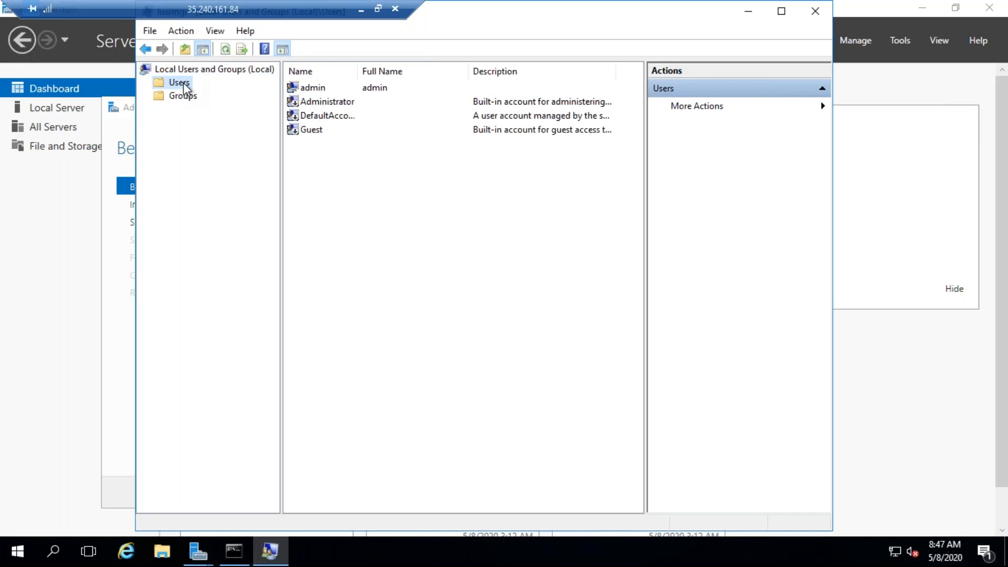
pyautogui.click(333, 105)
pyautogui.rightClick(332, 106)
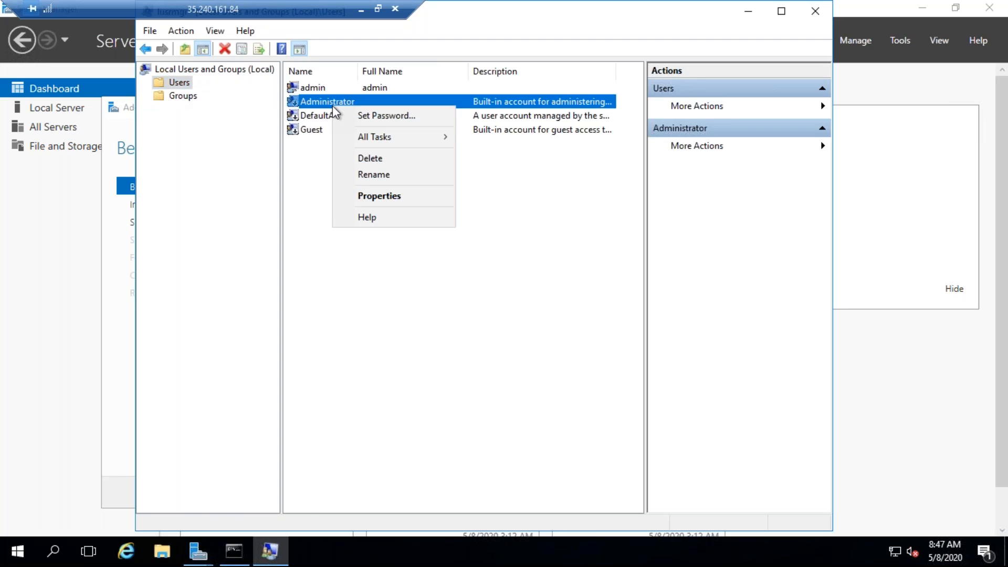
pyautogui.click(393, 198)
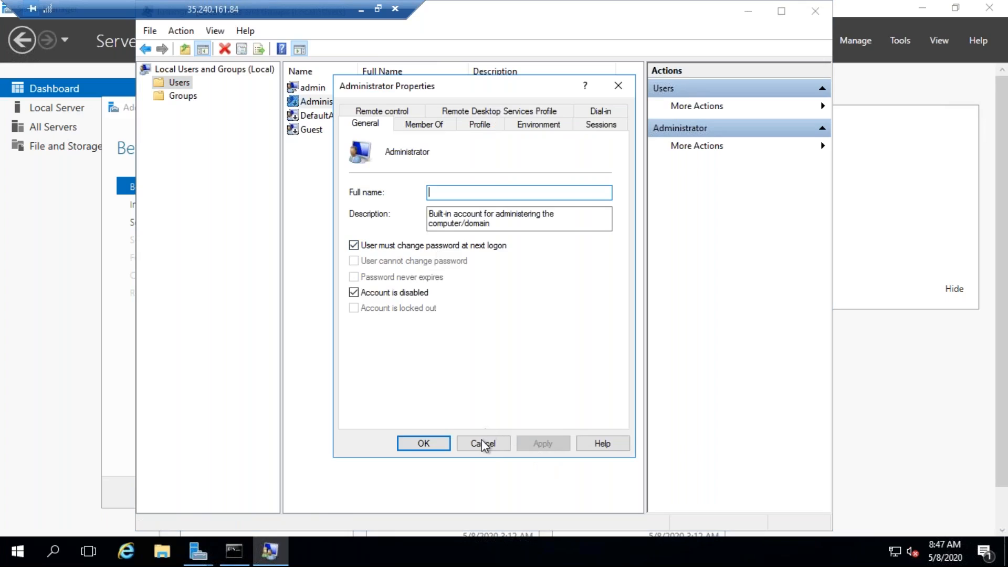
pyautogui.click(482, 441)
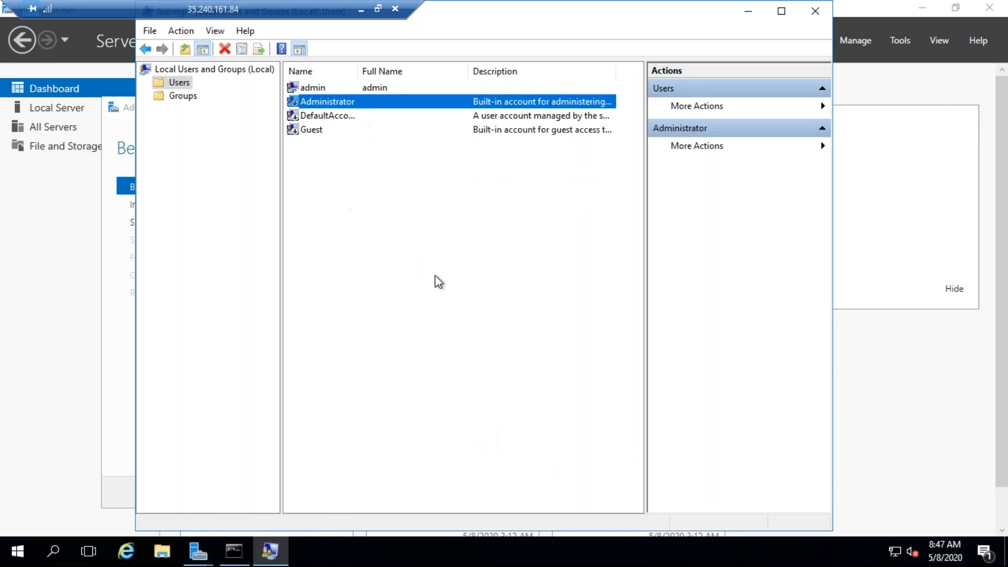
# Set a new password for the Administrator account, entering and confirming the account password.
pyautogui.rightClick(371, 108)
pyautogui.click(392, 108)
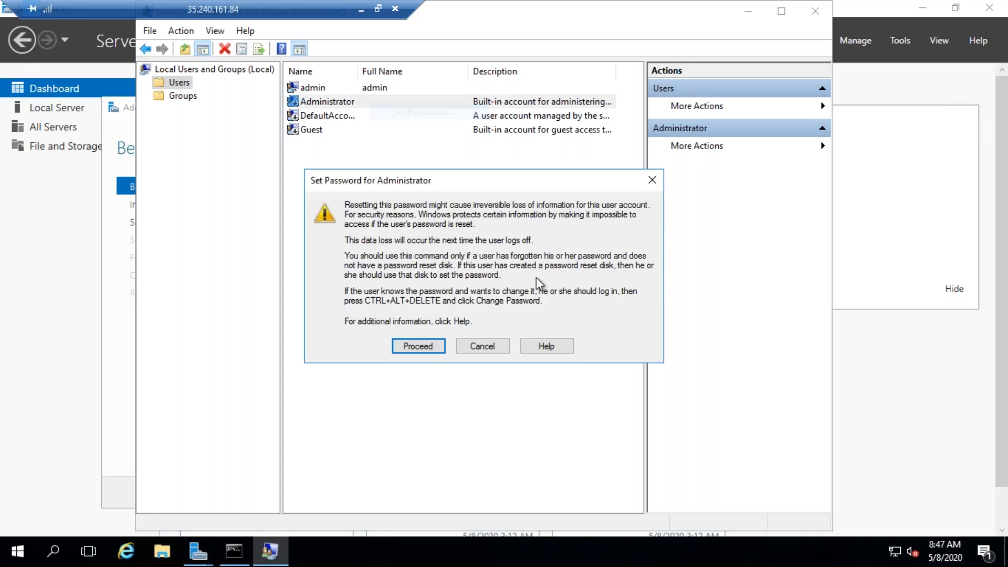
pyautogui.click(418, 346)
pyautogui.write('xxx')
pyautogui.press('BackSpace')
pyautogui.press('BackSpace')
pyautogui.press('BackSpace')
pyautogui.write('xxxxxxxxxxxx')
pyautogui.press('Tab')
pyautogui.write('xxxxxxxxxxxx')
pyautogui.press('Return')
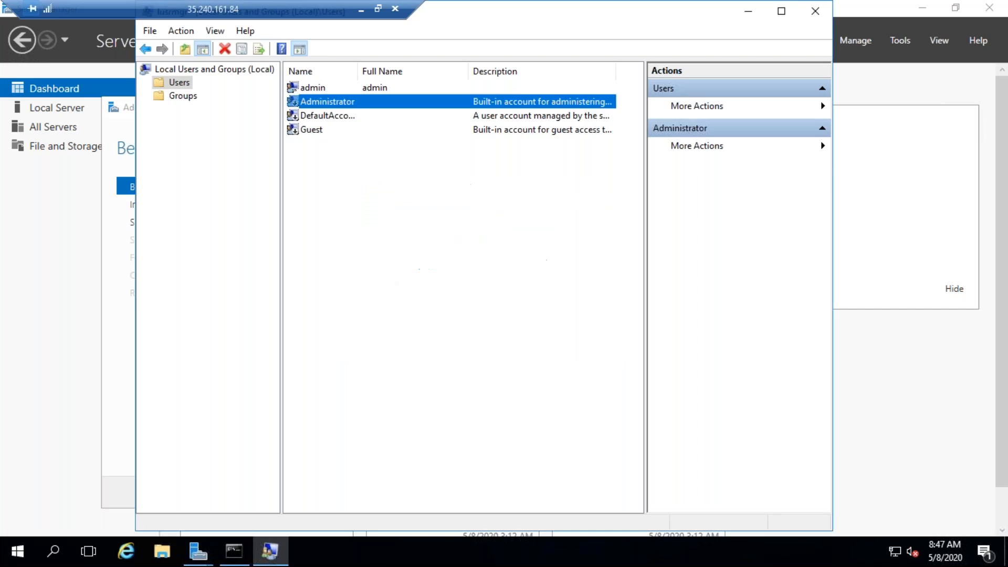
# Enable the Administrator account by clearing its Account is disabled option, and close the Local Users and Groups console.
pyautogui.rightClick(376, 104)
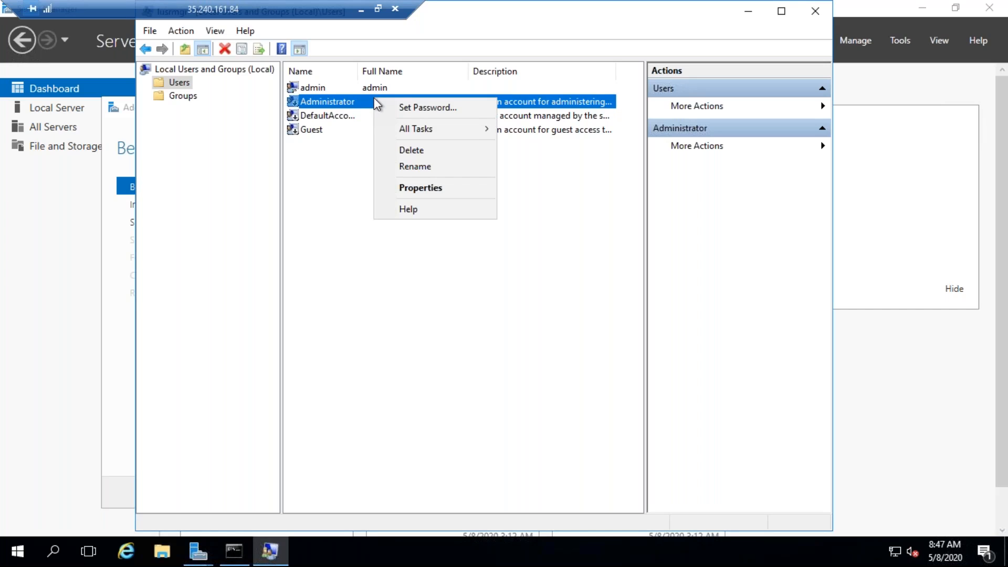
pyautogui.click(435, 188)
pyautogui.click(354, 293)
pyautogui.click(543, 445)
pyautogui.click(423, 444)
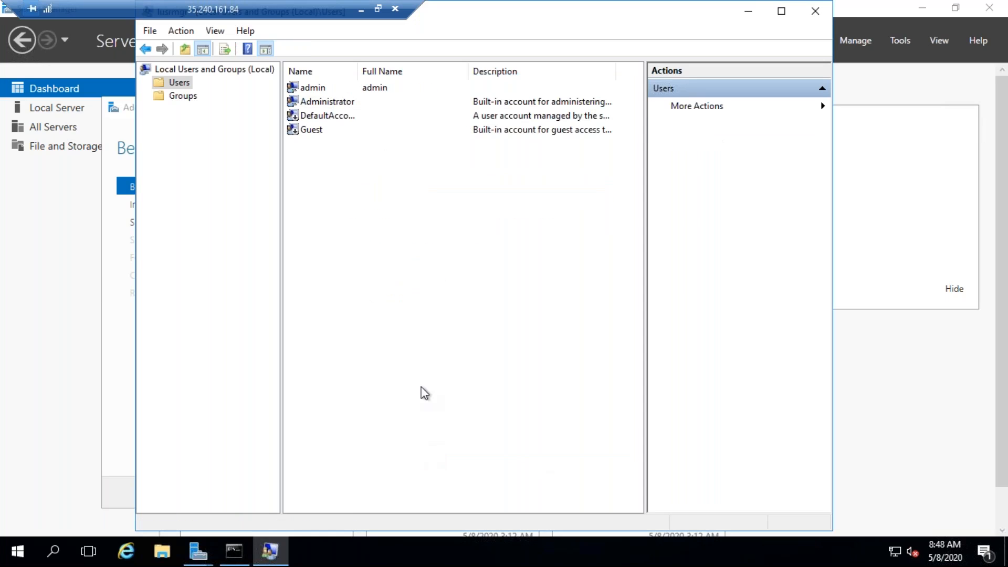
pyautogui.click(818, 11)
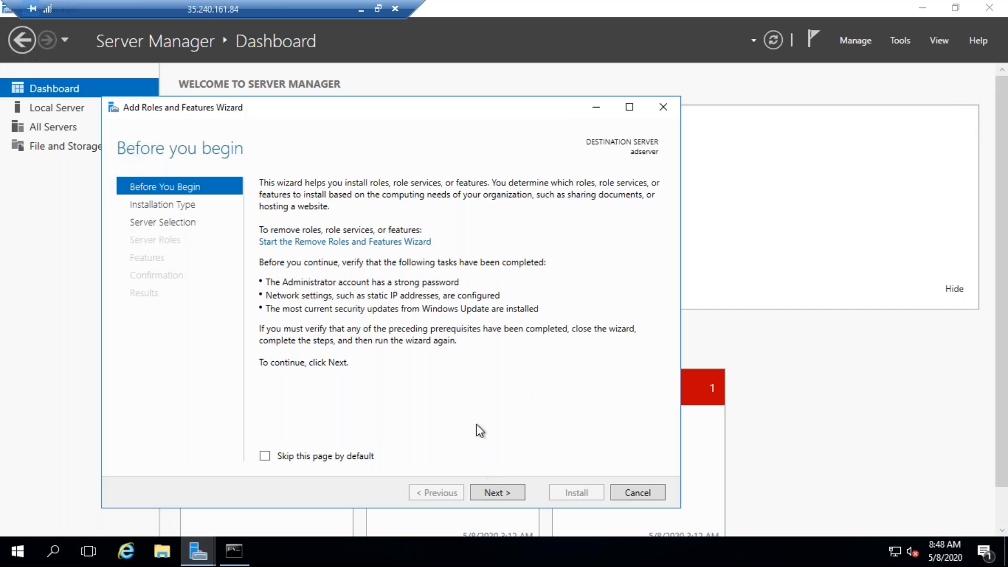
# Choose the role-based or feature-based installation with adserver from the server pool as destination, and continue to the server roles.
pyautogui.click(509, 493)
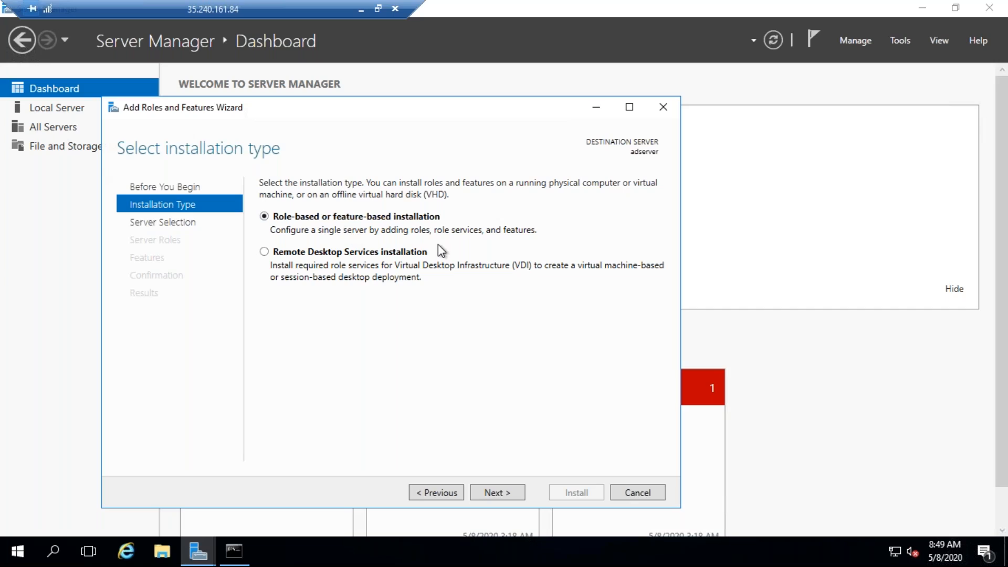
pyautogui.click(332, 253)
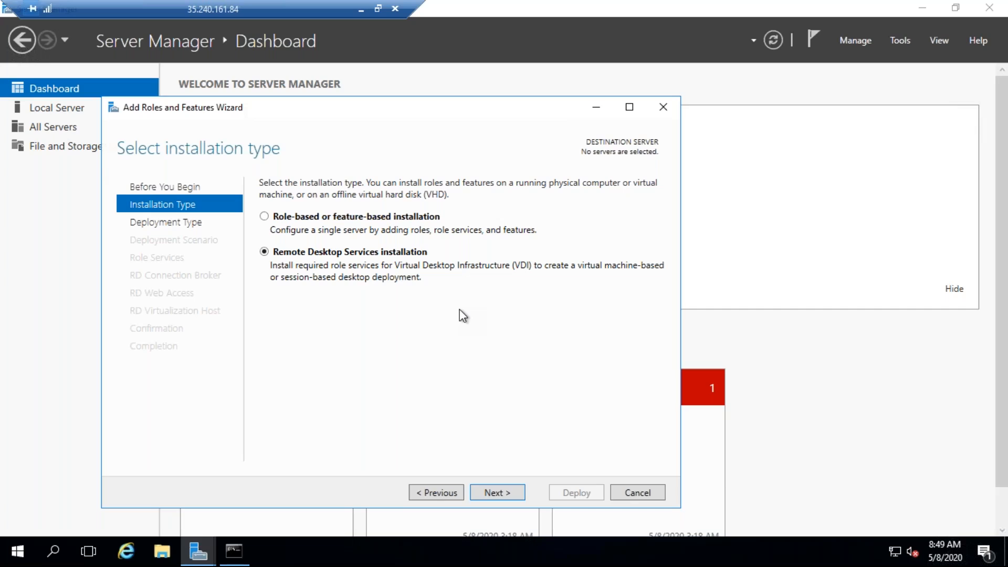
pyautogui.click(326, 220)
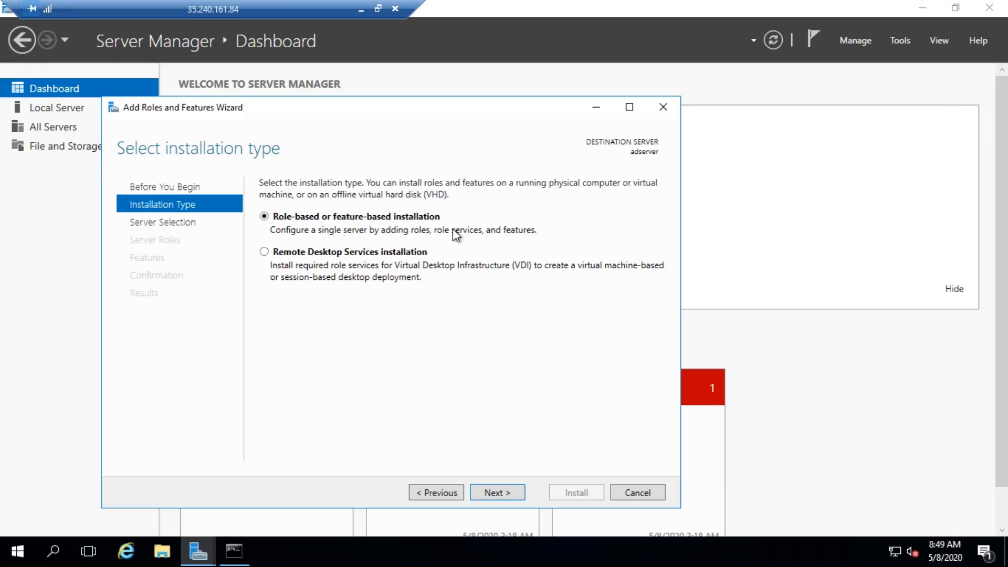
pyautogui.click(511, 497)
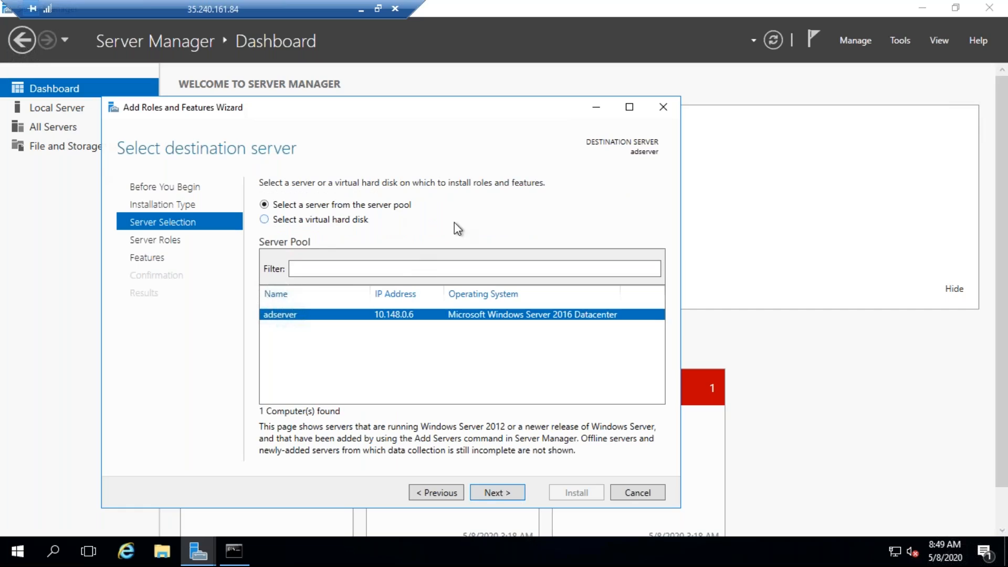
pyautogui.click(493, 485)
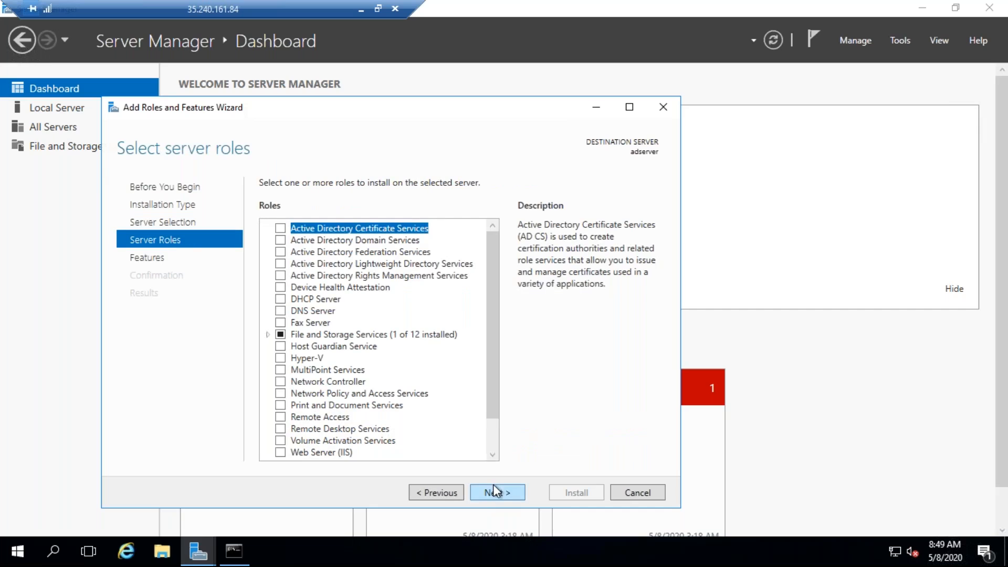
# Select the Active Directory Domain Services role with its required features and management tools, keep the preselected features and continue to the confirmation page.
pyautogui.click(392, 242)
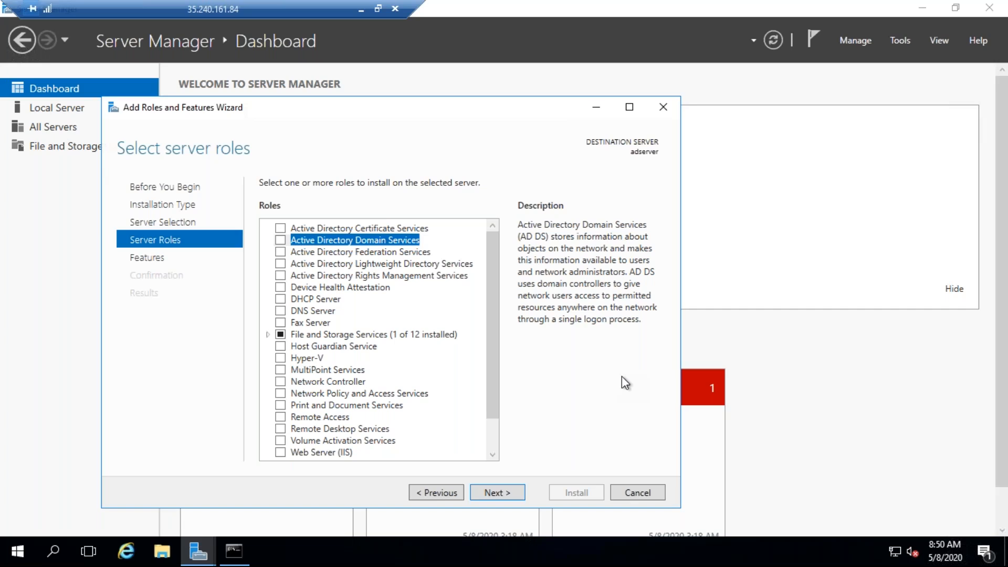
pyautogui.click(280, 240)
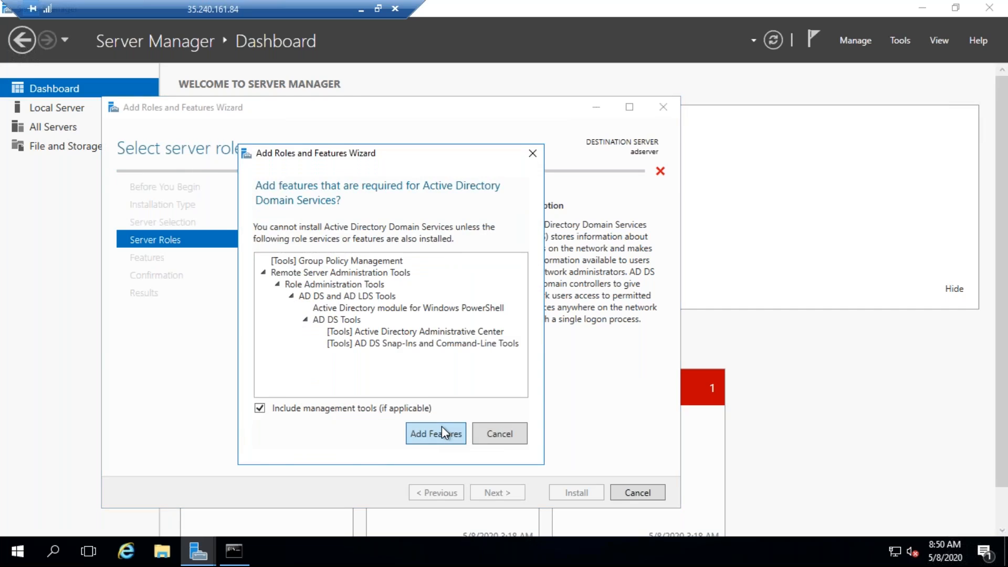
pyautogui.click(443, 433)
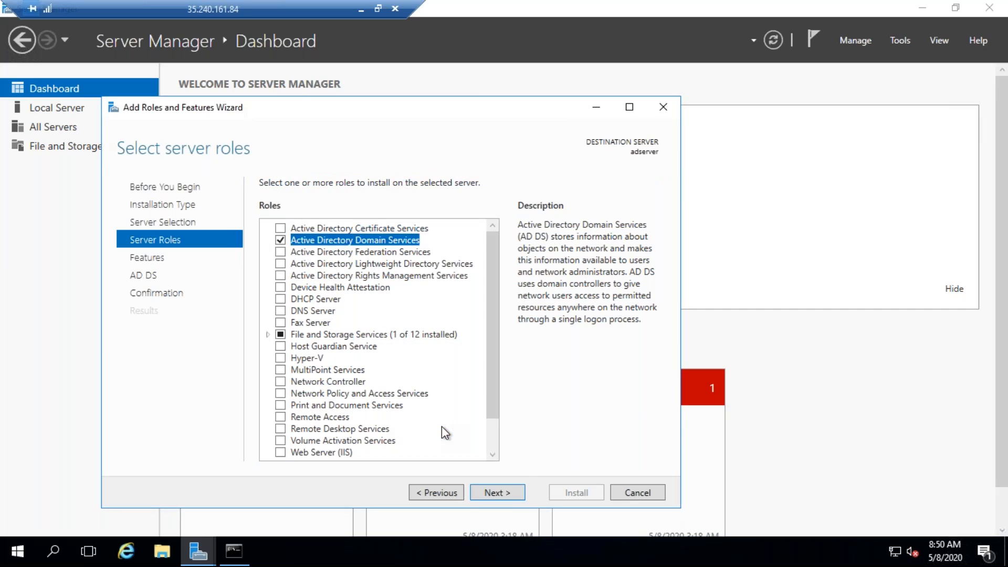
pyautogui.click(502, 499)
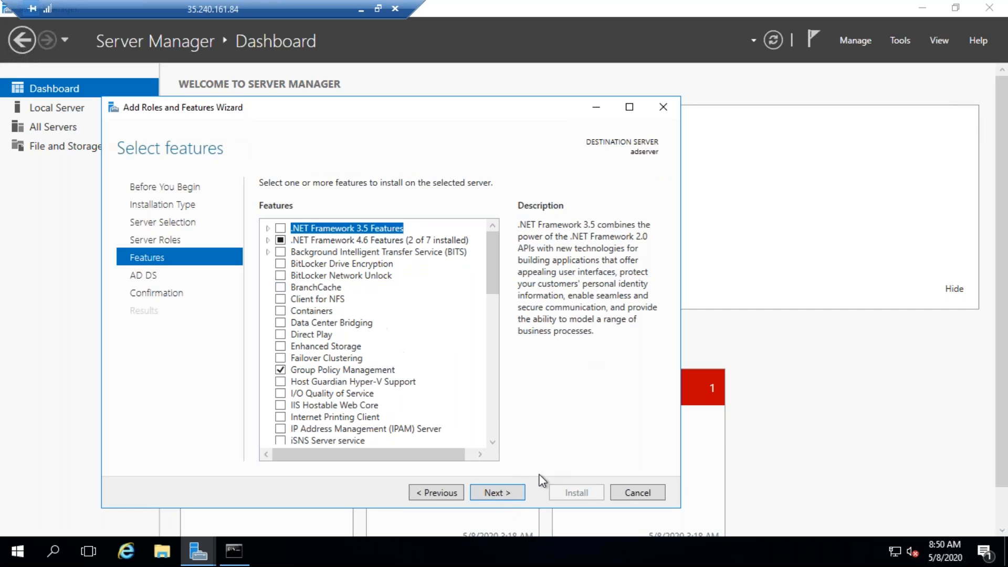
pyautogui.moveTo(495, 336); pyautogui.dragTo(497, 286)
pyautogui.click(507, 493)
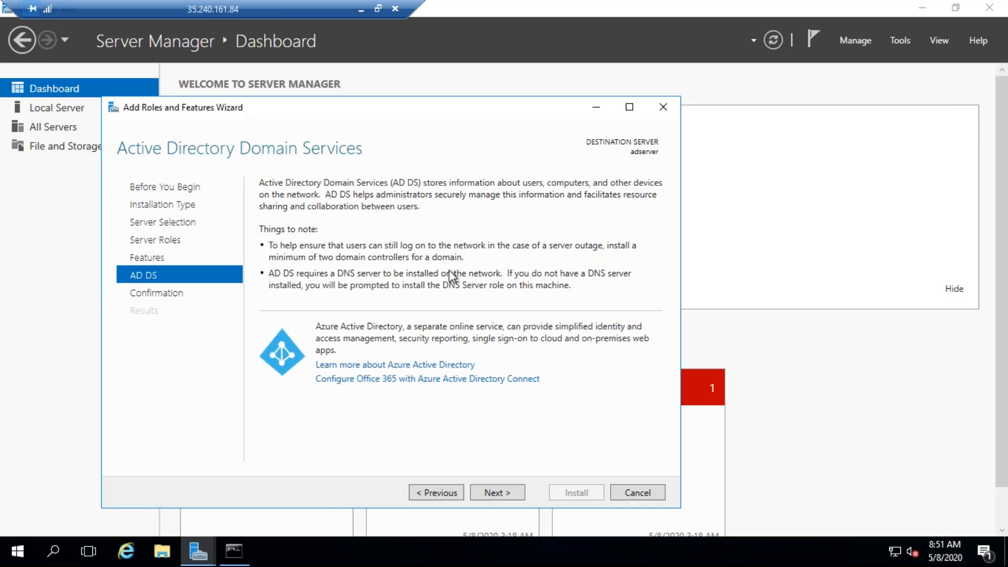
pyautogui.click(502, 494)
# Allow automatic restart of the destination server, install the selected role and features, and close the wizard.
pyautogui.click(338, 204)
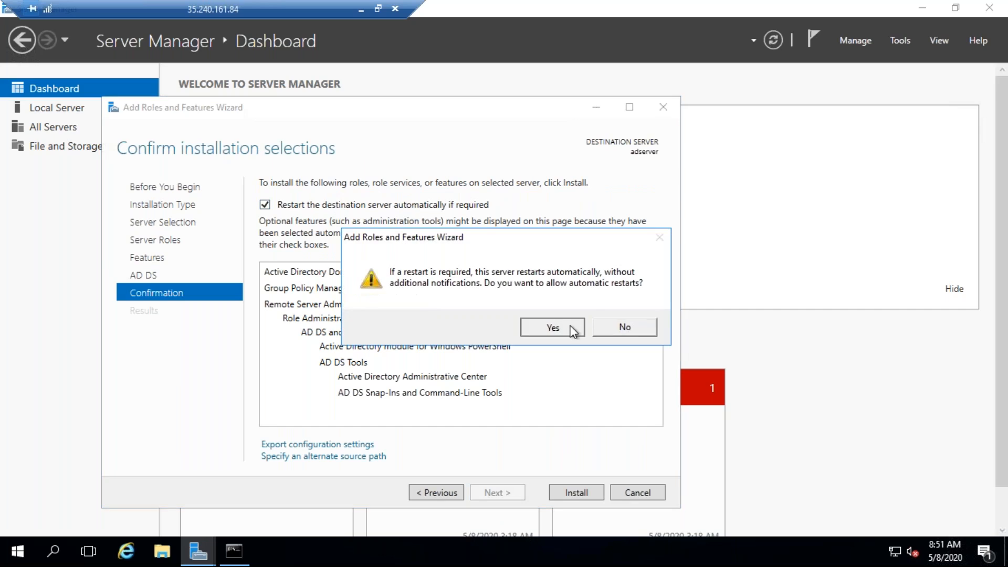
pyautogui.click(552, 327)
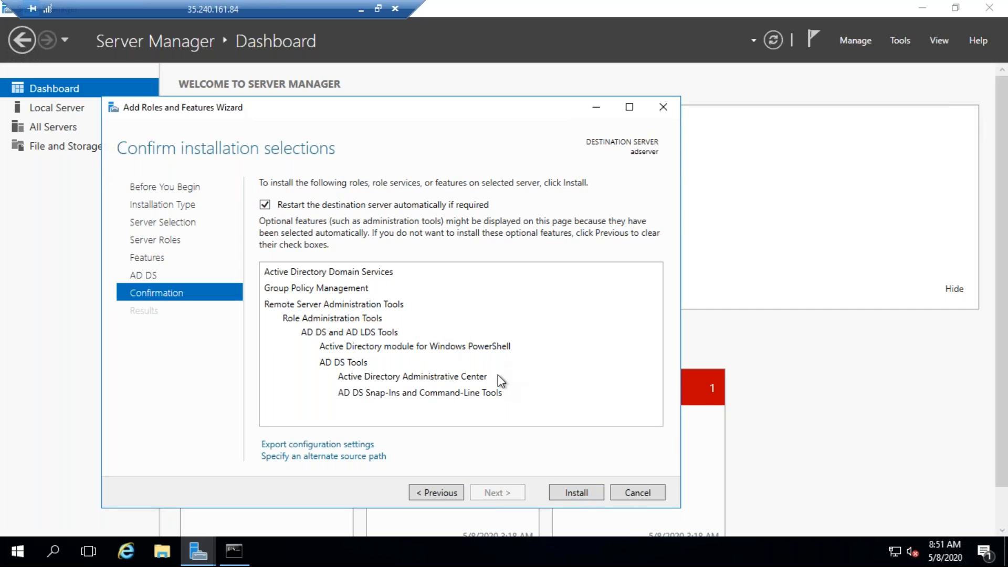
pyautogui.click(565, 492)
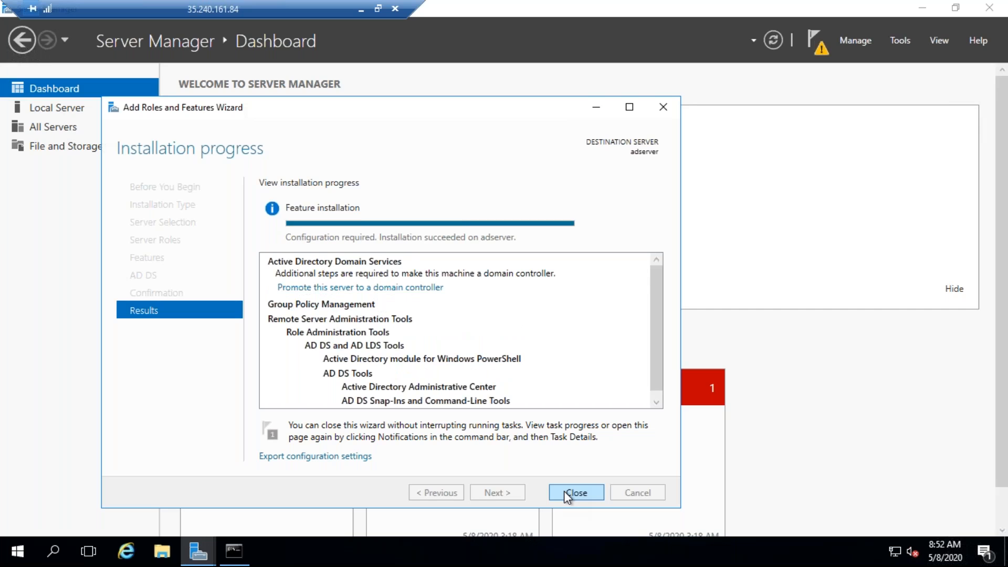
pyautogui.click(564, 491)
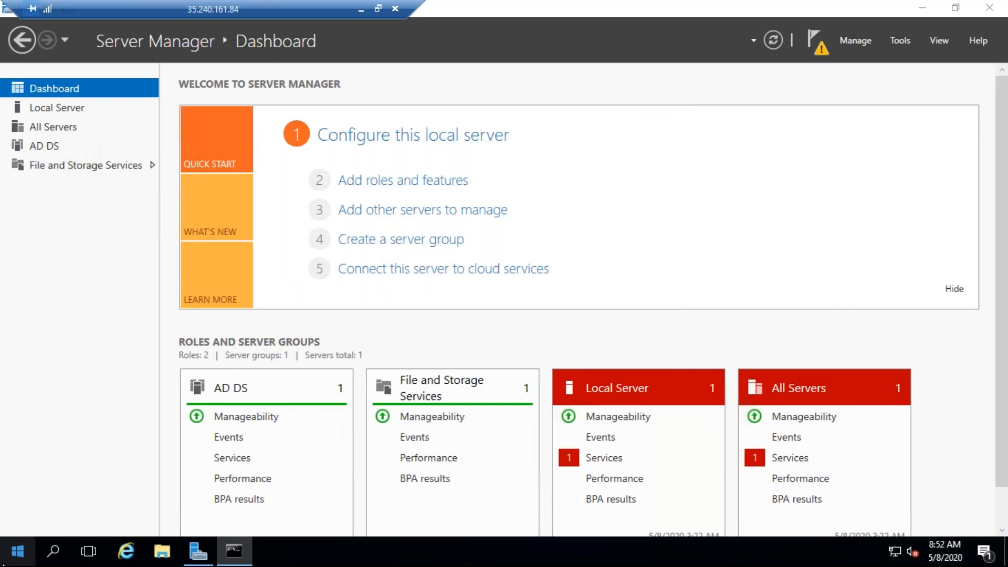
# Restart the server with Other (Unplanned) as the reason.
pyautogui.click(18, 551)
pyautogui.click(18, 530)
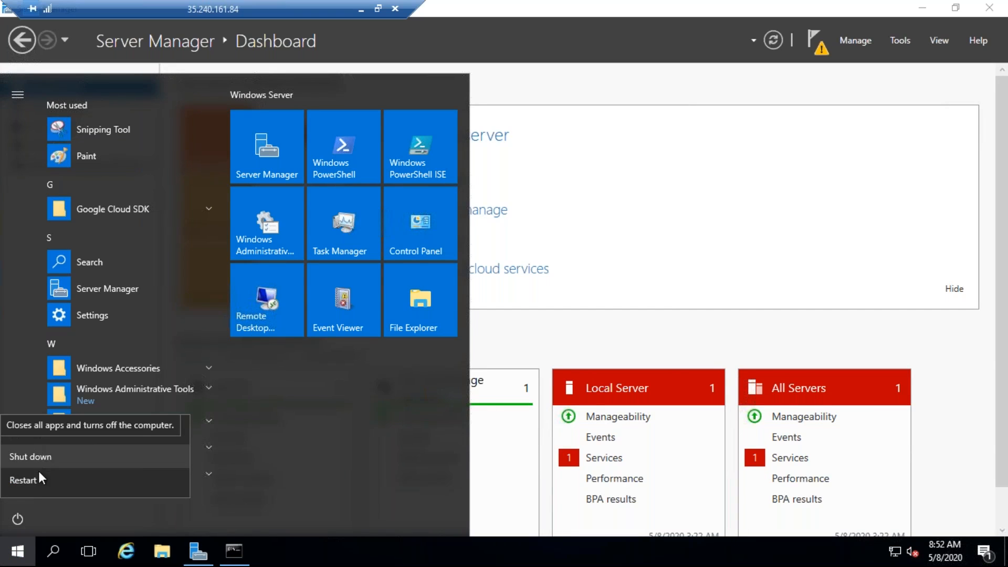
pyautogui.click(24, 480)
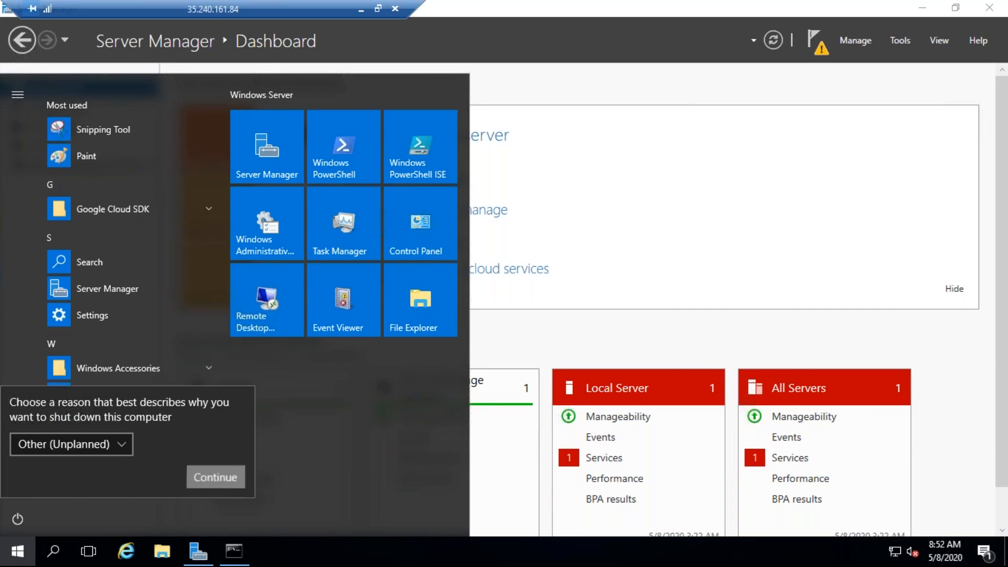
pyautogui.click(207, 469)
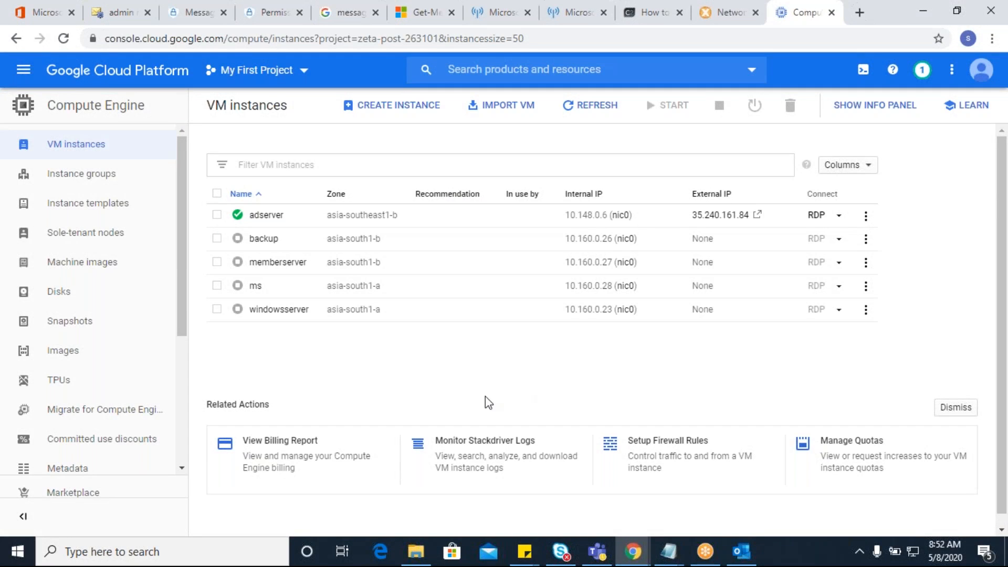
# Open Remote Desktop Connection on the local computer and move its window over the lower part of the VM instances page.
pyautogui.click(19, 557)
pyautogui.rightClick(18, 559)
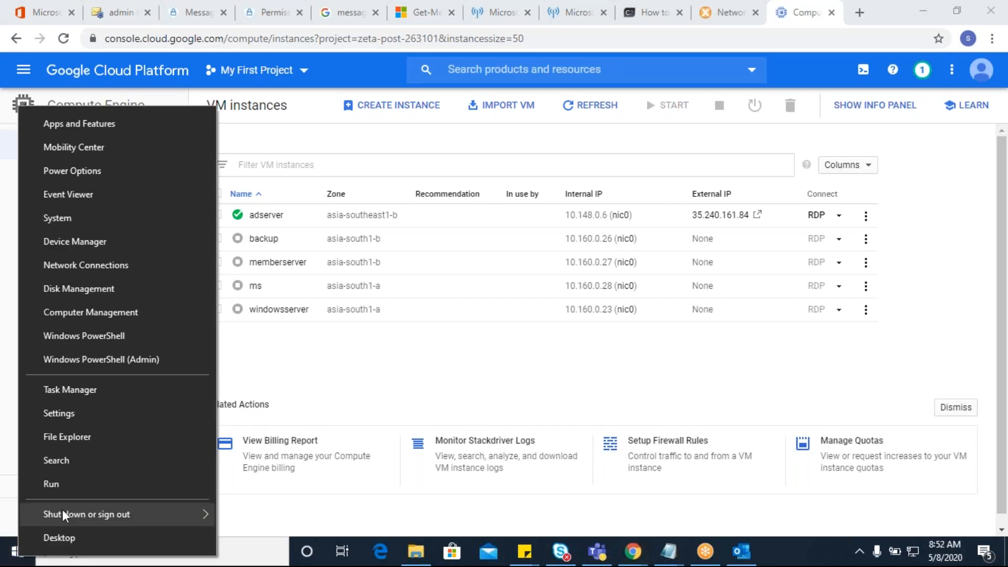
pyautogui.click(74, 484)
pyautogui.click(121, 505)
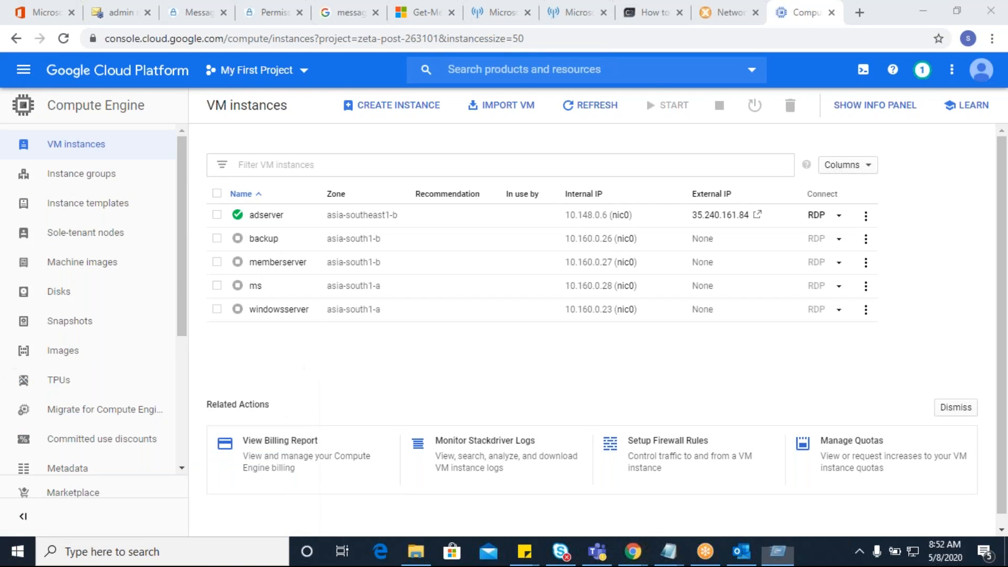
pyautogui.moveTo(530, 112); pyautogui.dragTo(388, 304)
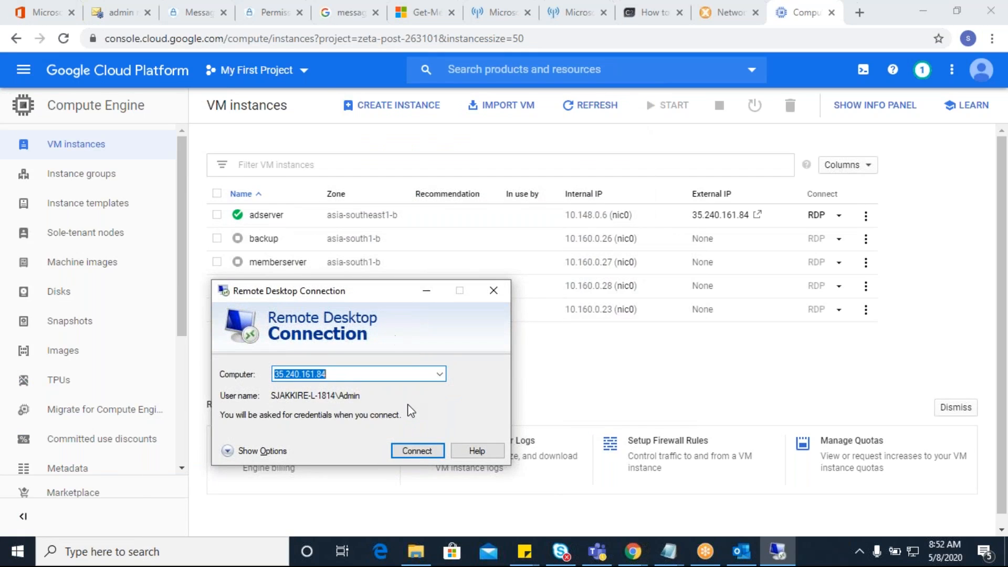
# Start a remote desktop connection to 35.240.161.84, retrying until the server asks for credentials.
pyautogui.click(417, 451)
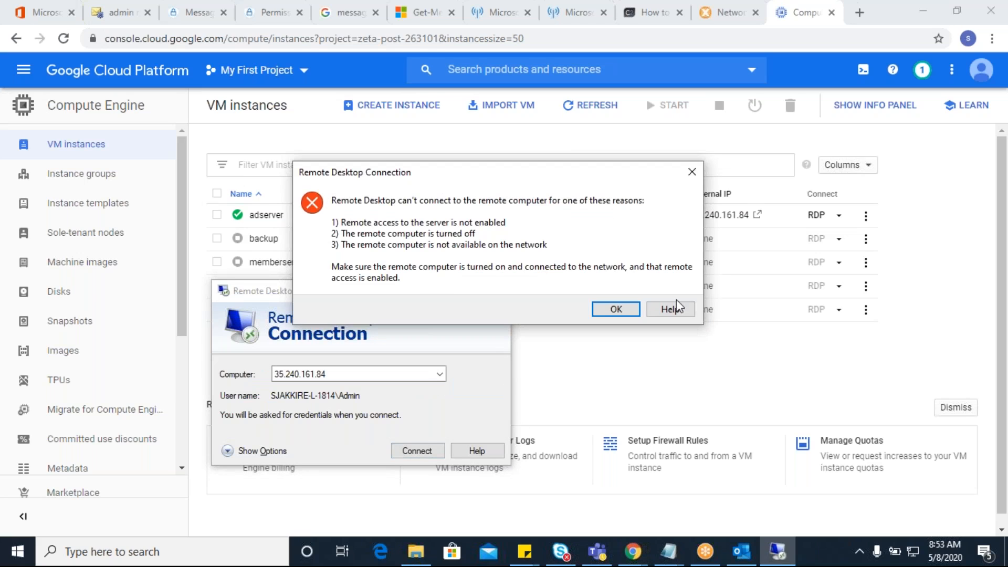
pyautogui.click(620, 309)
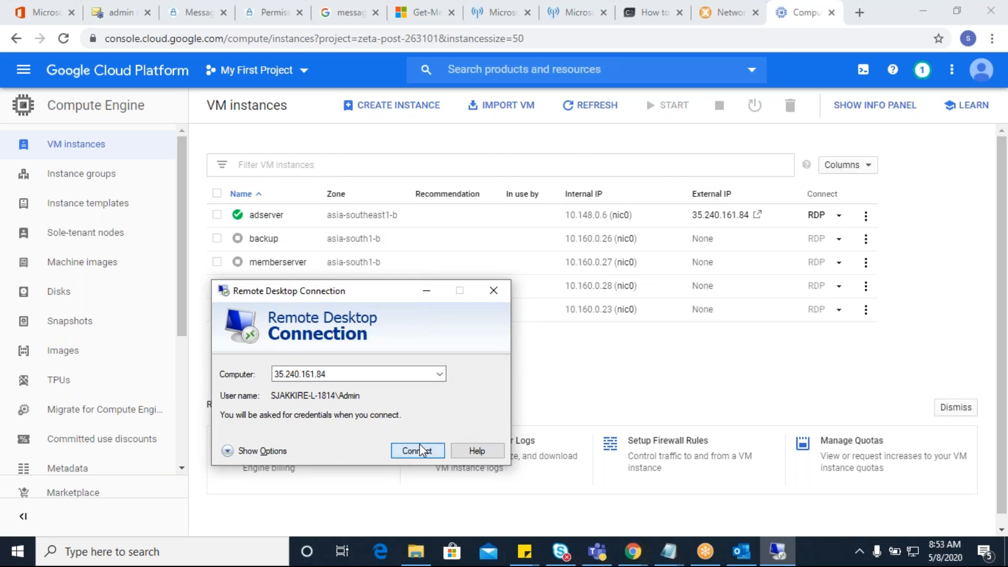
pyautogui.click(420, 450)
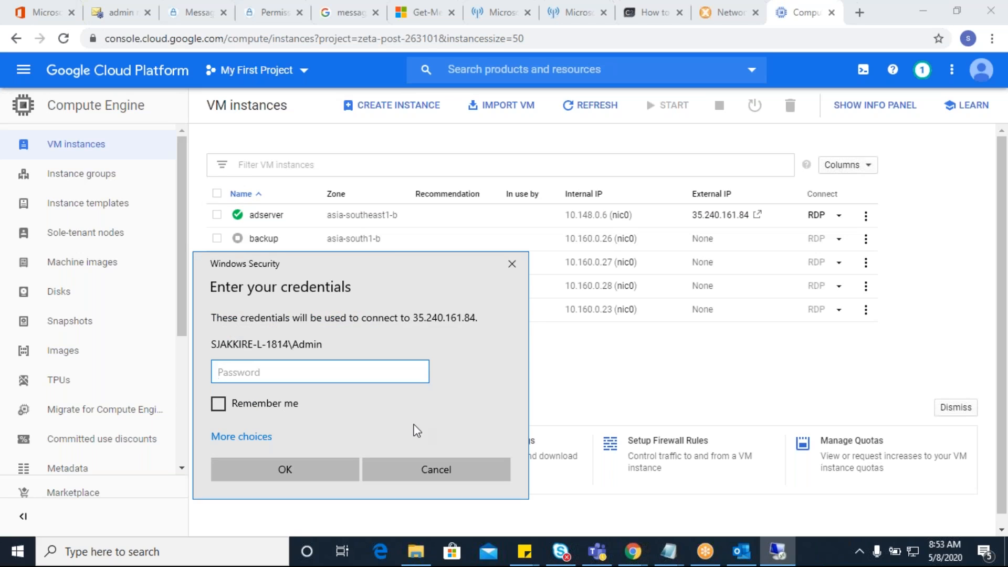
# Try to sign in to 35.240.161.84 with a different account, using the user name .\Administration and the account password.
pyautogui.click(259, 438)
pyautogui.moveTo(521, 379); pyautogui.dragTo(517, 428)
pyautogui.click(395, 468)
pyautogui.write('Administrati')
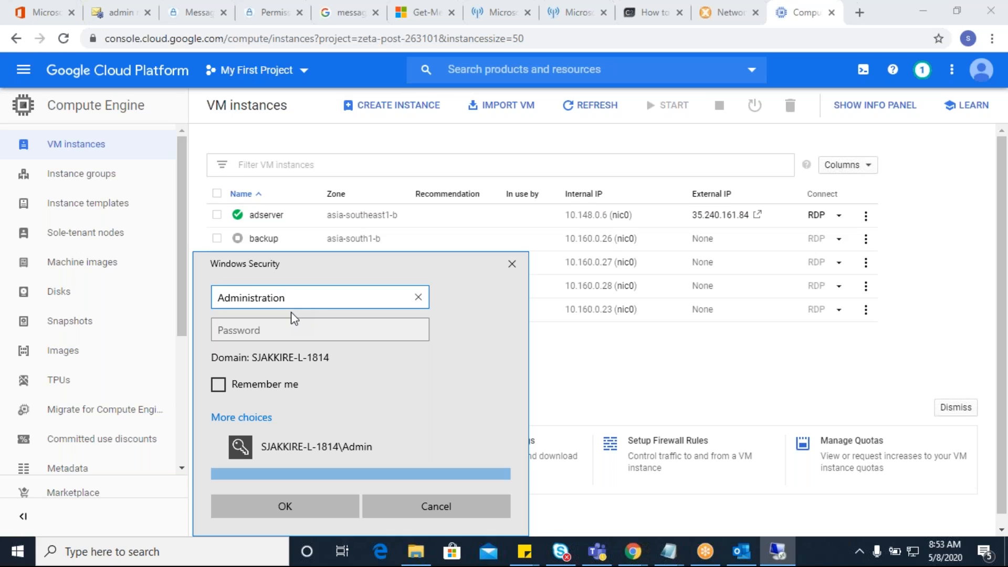
pyautogui.write('on')
pyautogui.press('Home')
pyautogui.write('.\\')
pyautogui.press('Tab')
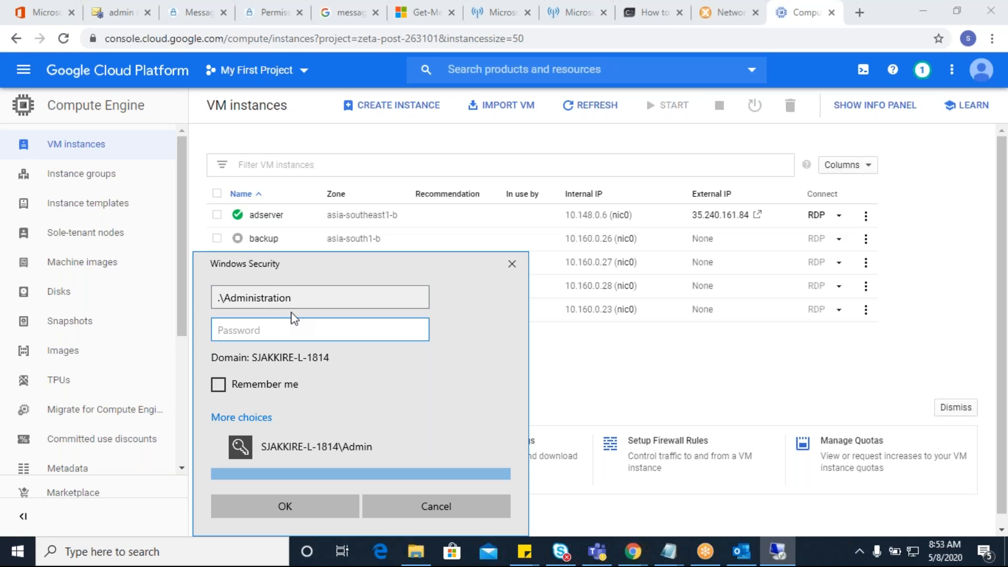
pyautogui.write('••••••••••••')
pyautogui.press('Return')
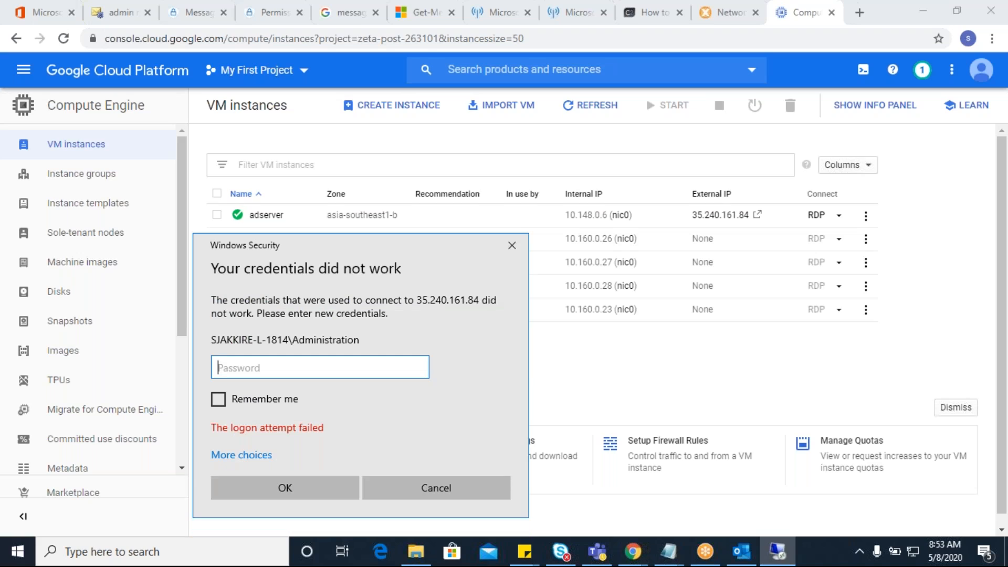
# Sign in to 35.240.161.84 with a different account, using the user name .\administrator and the account password, and accept the untrusted certificate.
pyautogui.click(258, 455)
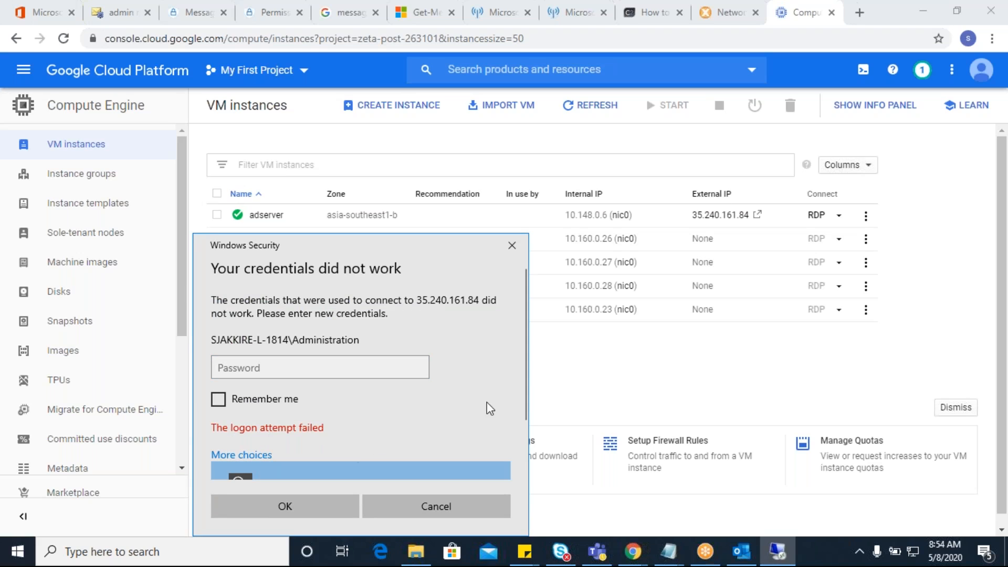
pyautogui.moveTo(524, 344); pyautogui.dragTo(523, 435)
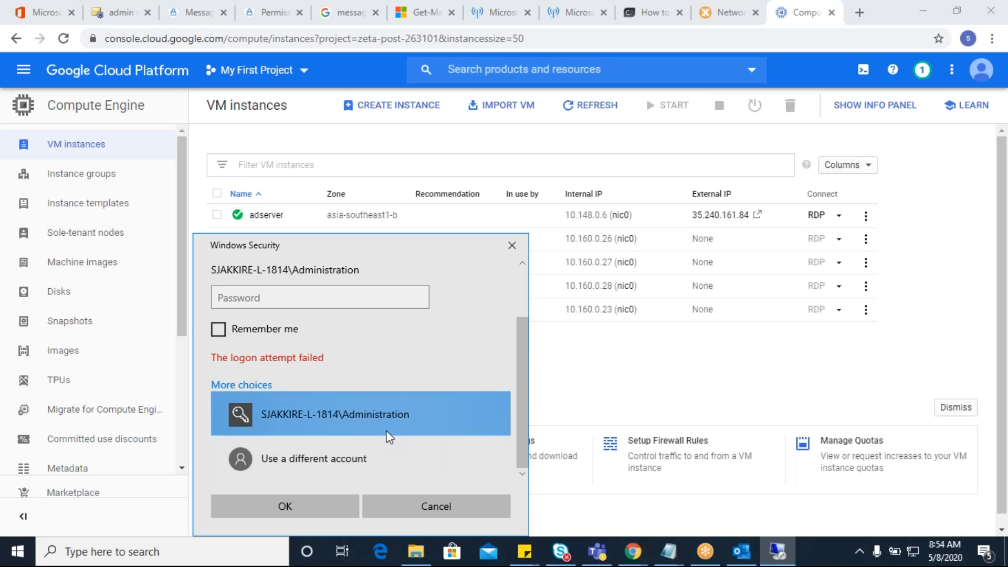
pyautogui.click(381, 466)
pyautogui.write('.\\')
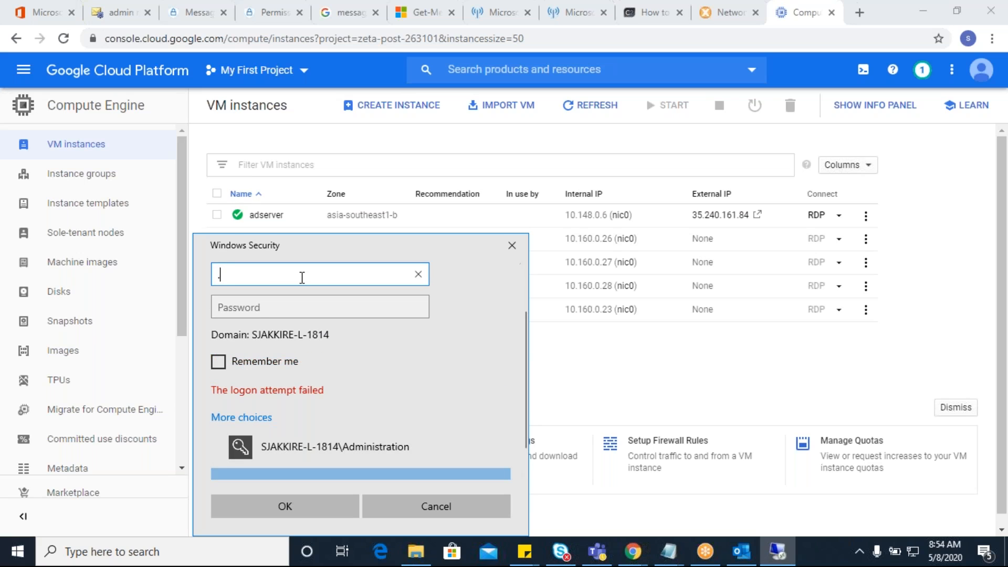
pyautogui.write('ad')
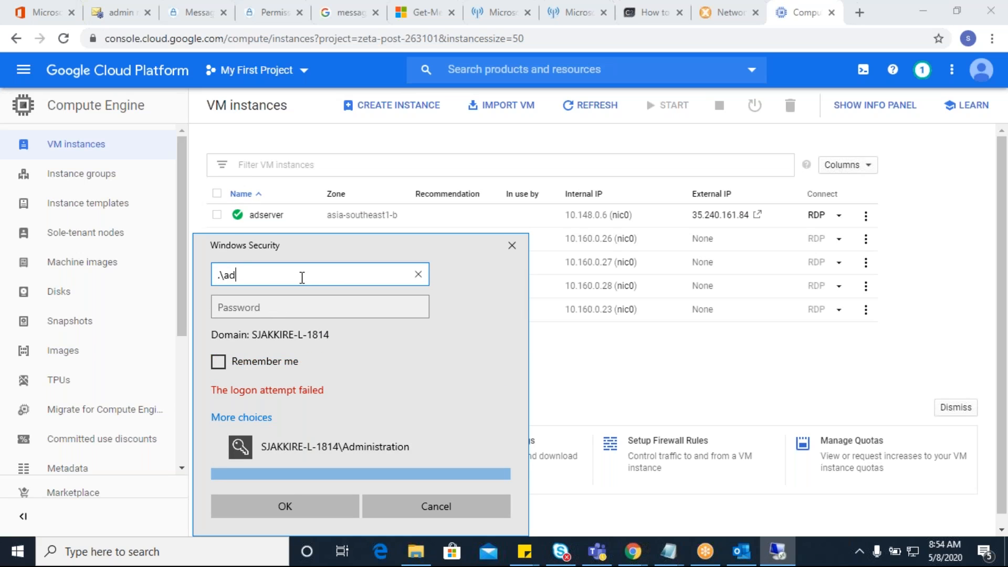
pyautogui.write('ministrator')
pyautogui.press('Tab')
pyautogui.write('••••••••')
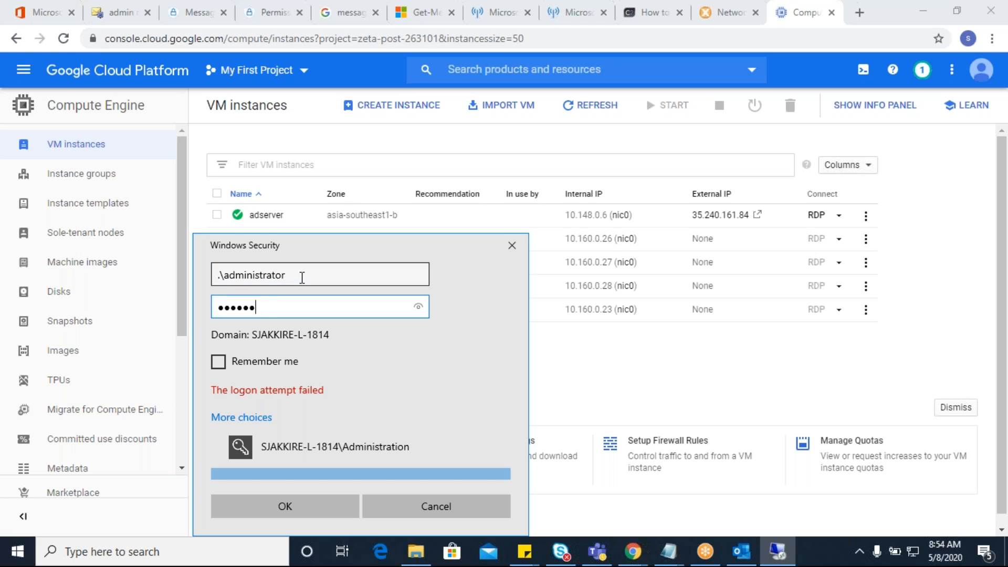
pyautogui.write('••••')
pyautogui.press('Return')
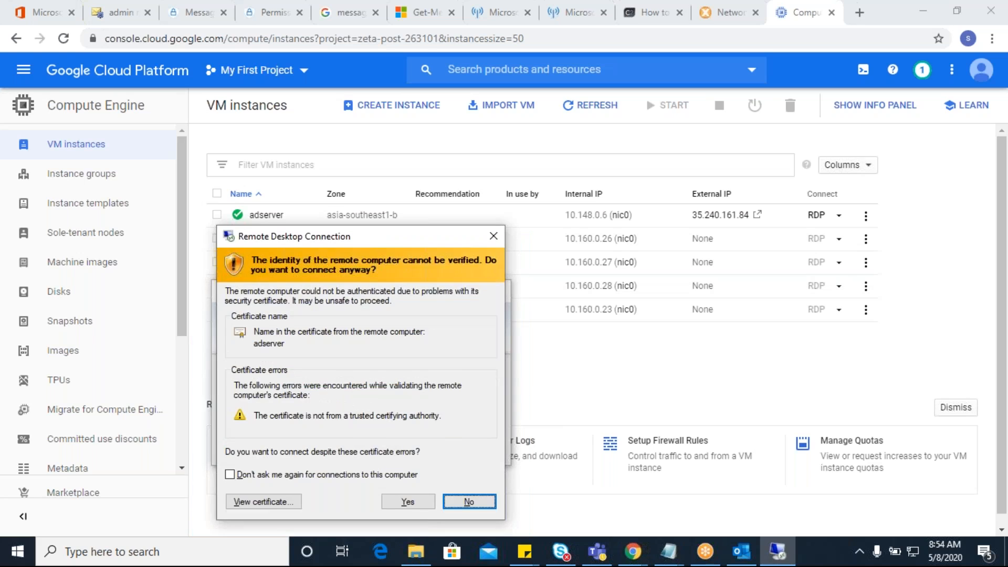
pyautogui.hotkey('alt', 'y')
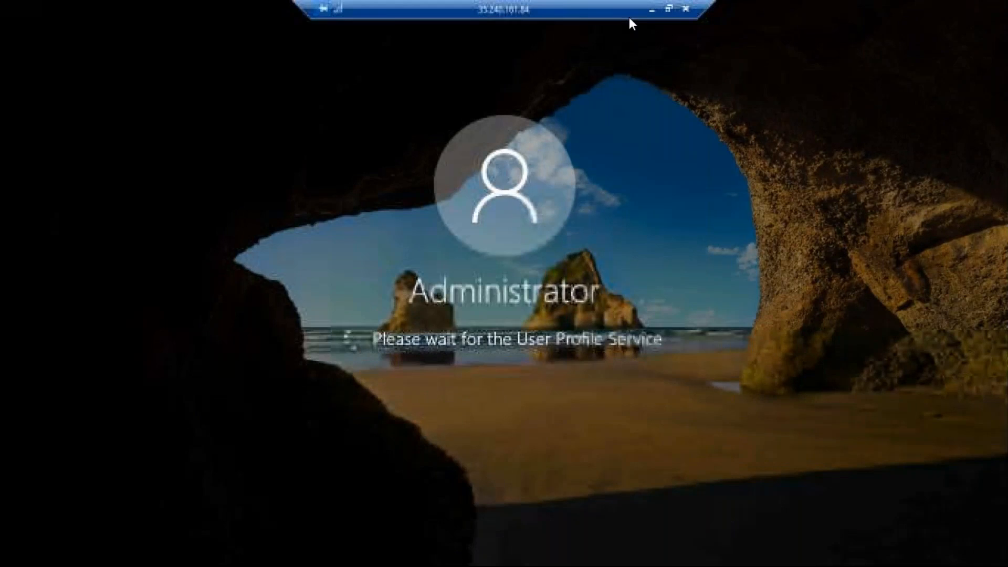
pyautogui.moveTo(629, 17); pyautogui.dragTo(780, 8)
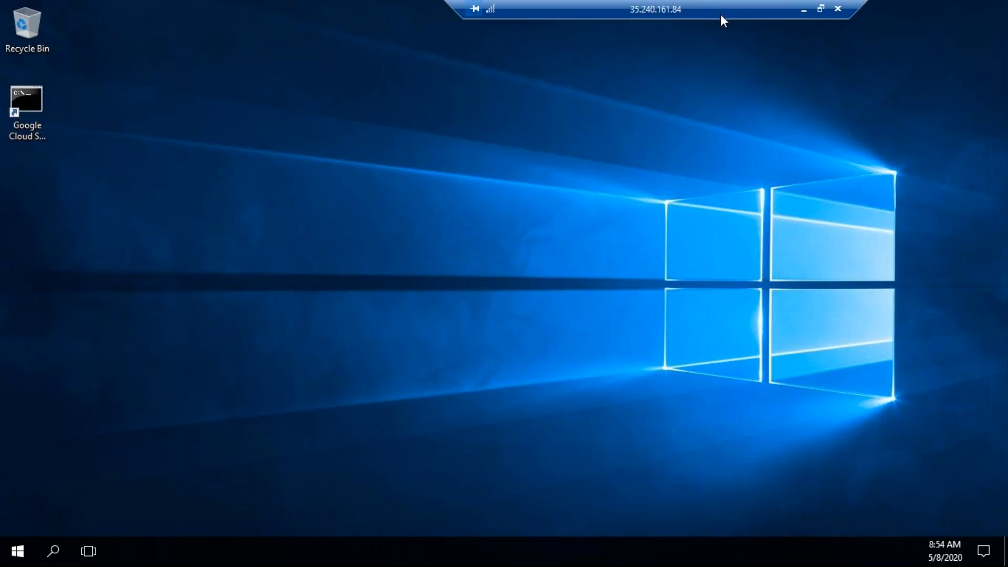
pyautogui.moveTo(723, 11); pyautogui.dragTo(754, 12)
pyautogui.click(860, 9)
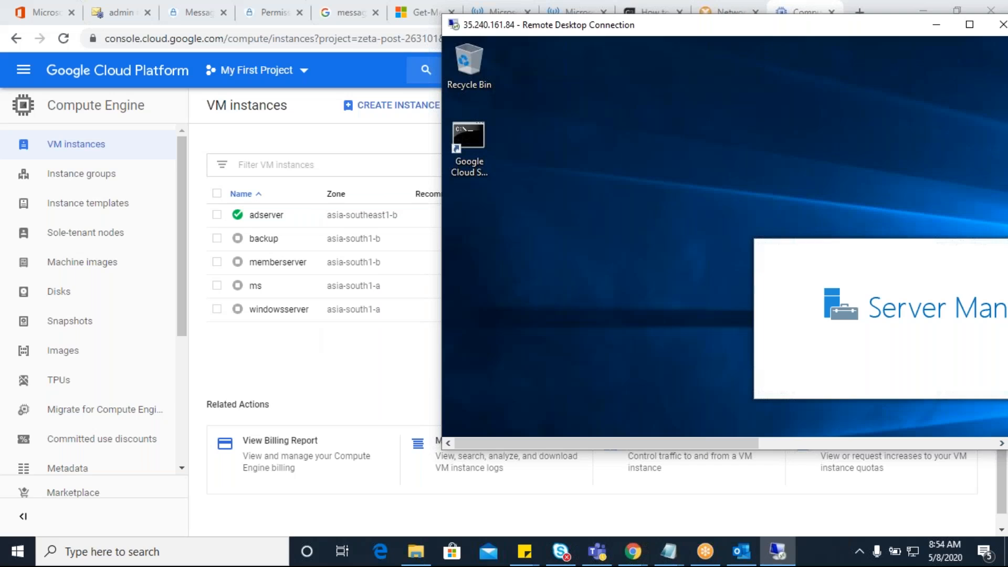
pyautogui.click(970, 25)
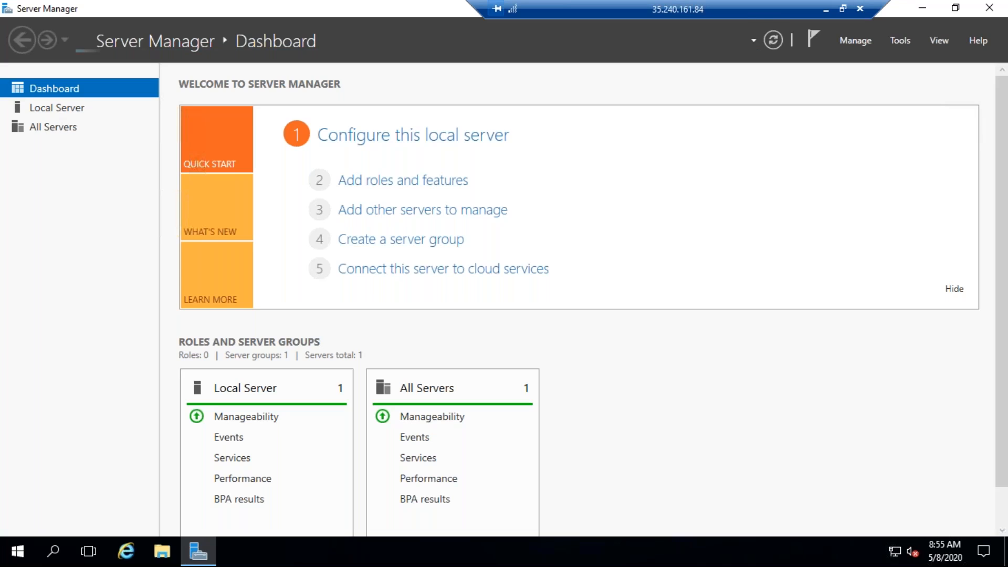
pyautogui.moveTo(752, 8); pyautogui.dragTo(780, 7)
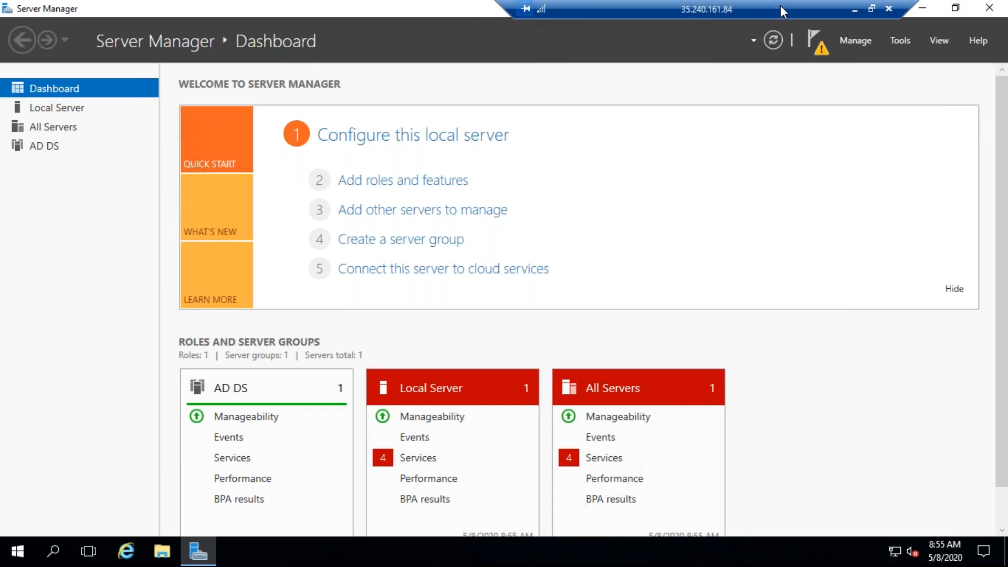
pyautogui.moveTo(780, 6)
pyautogui.mouseDown()
pyautogui.moveTo(748, 1)
pyautogui.moveTo(768, 6)
pyautogui.mouseUp()
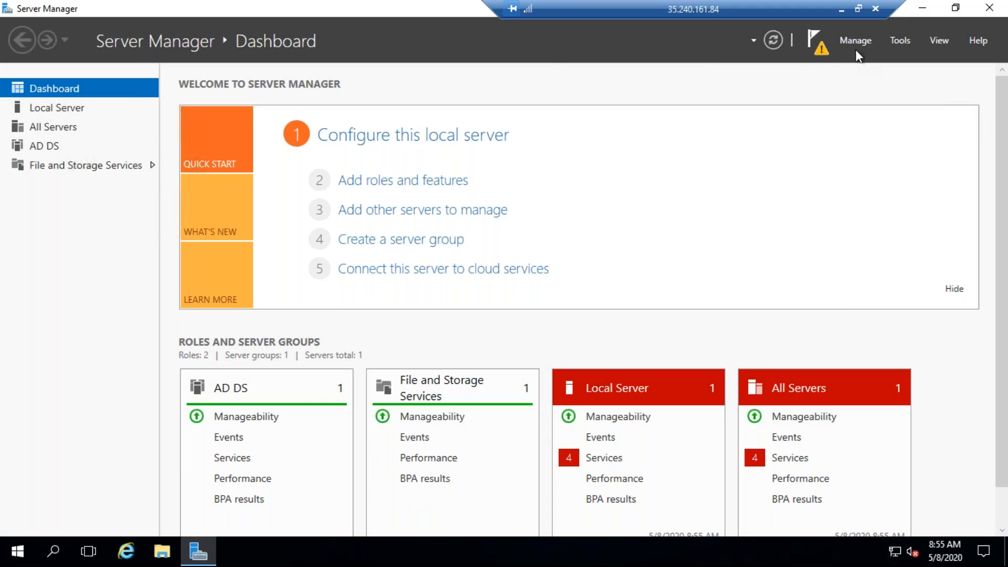
# Start promoting this server to a domain controller, adding a new forest with the root domain name abc.local.
pyautogui.click(821, 55)
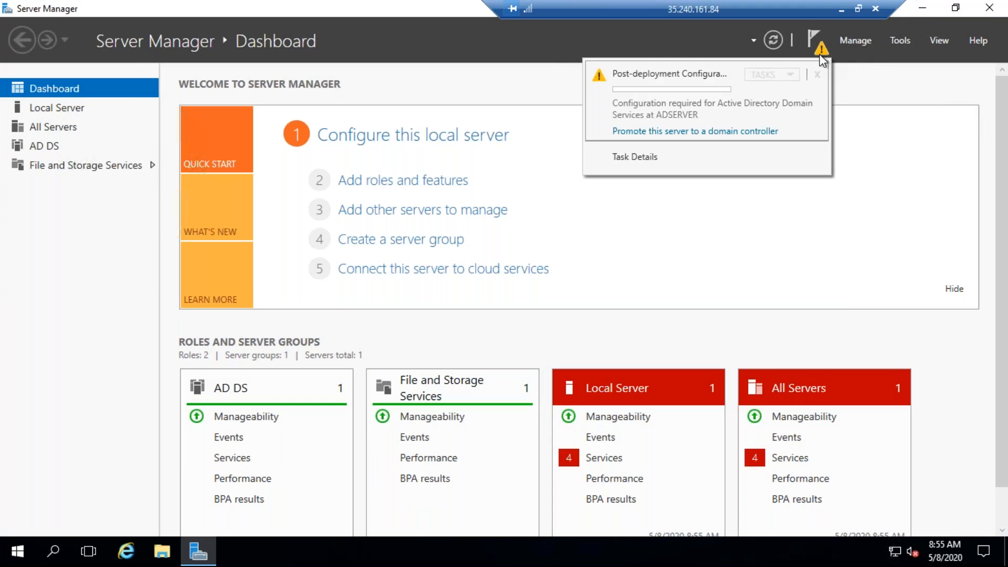
pyautogui.click(753, 133)
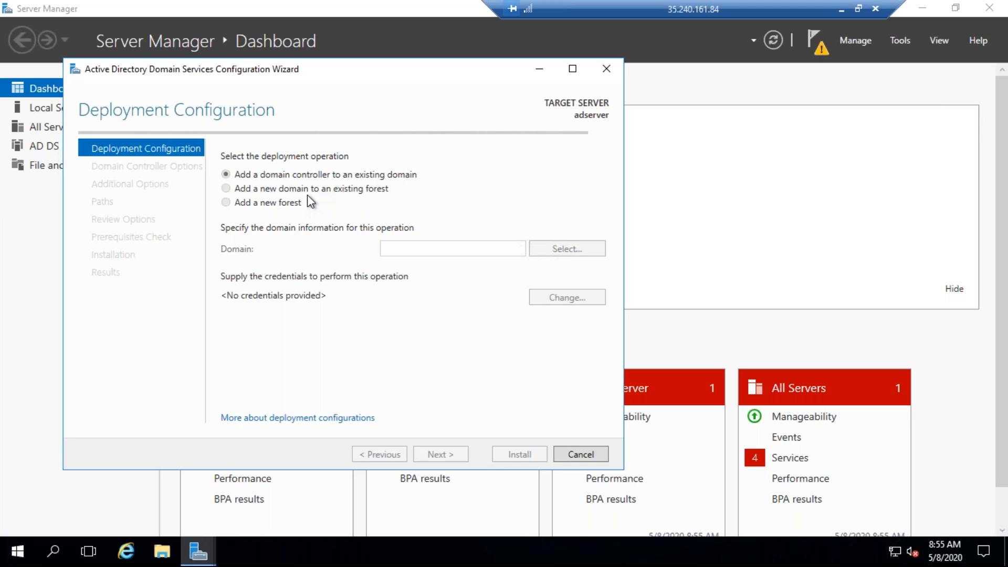
pyautogui.click(270, 203)
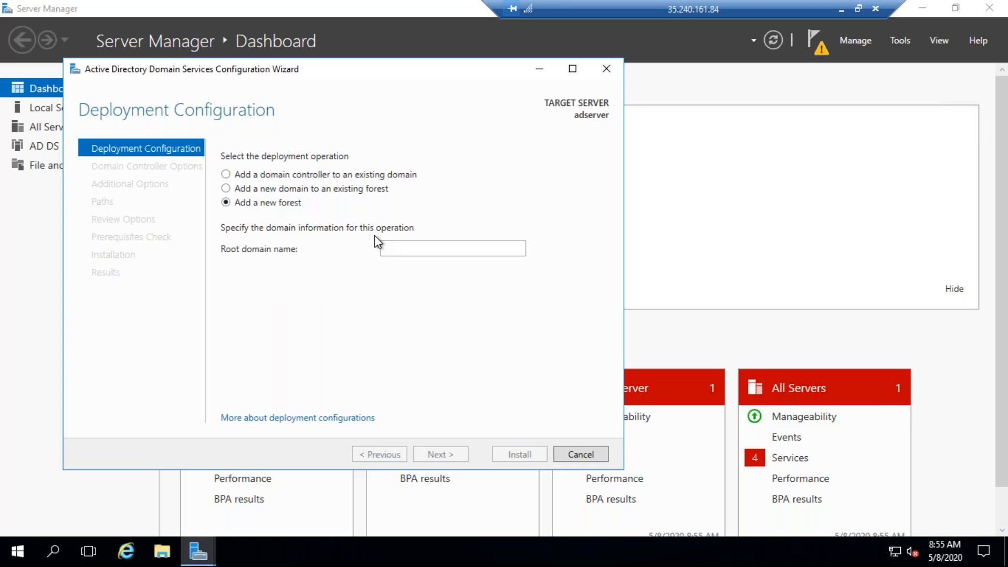
pyautogui.click(436, 244)
pyautogui.write('abc')
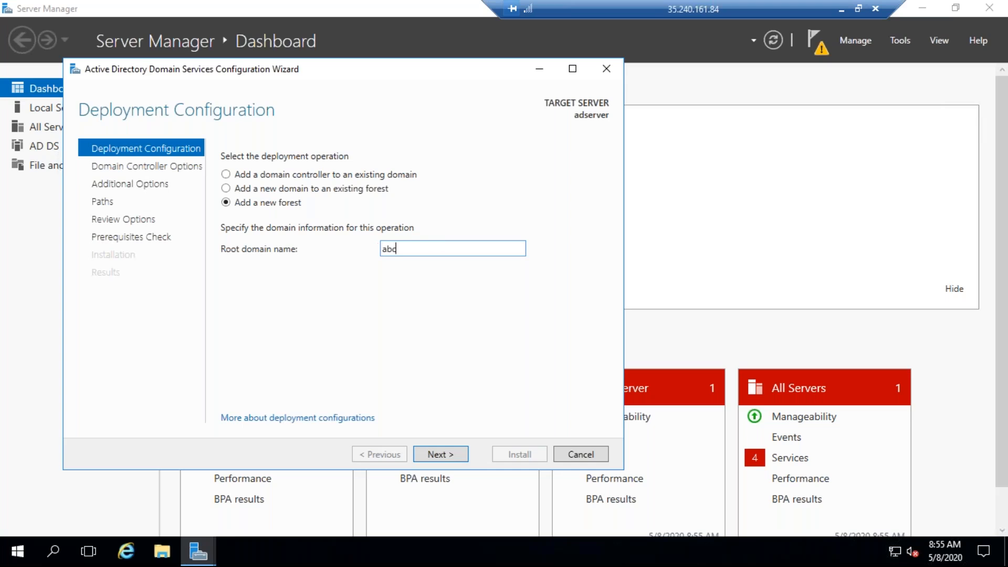
pyautogui.write('.local')
pyautogui.click(447, 456)
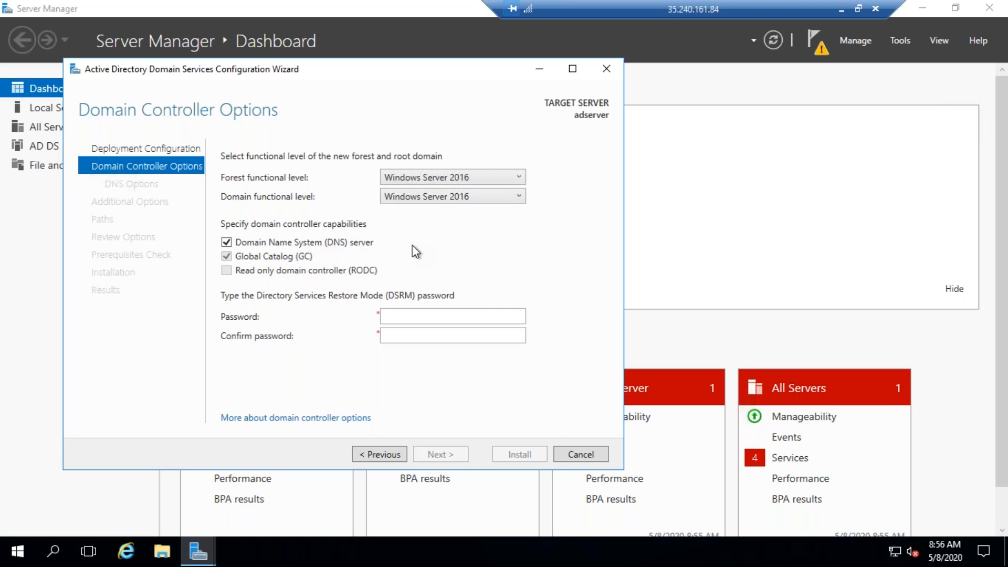
# Set the forest and domain functional levels to Windows Server 2008, keeping the Domain Name System (DNS) server capability enabled.
pyautogui.click(297, 244)
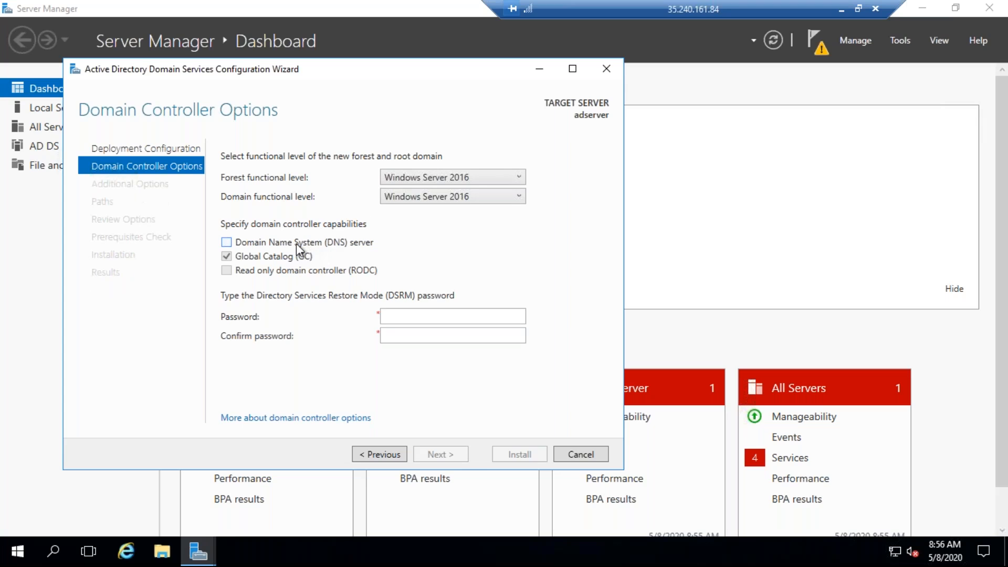
pyautogui.click(297, 243)
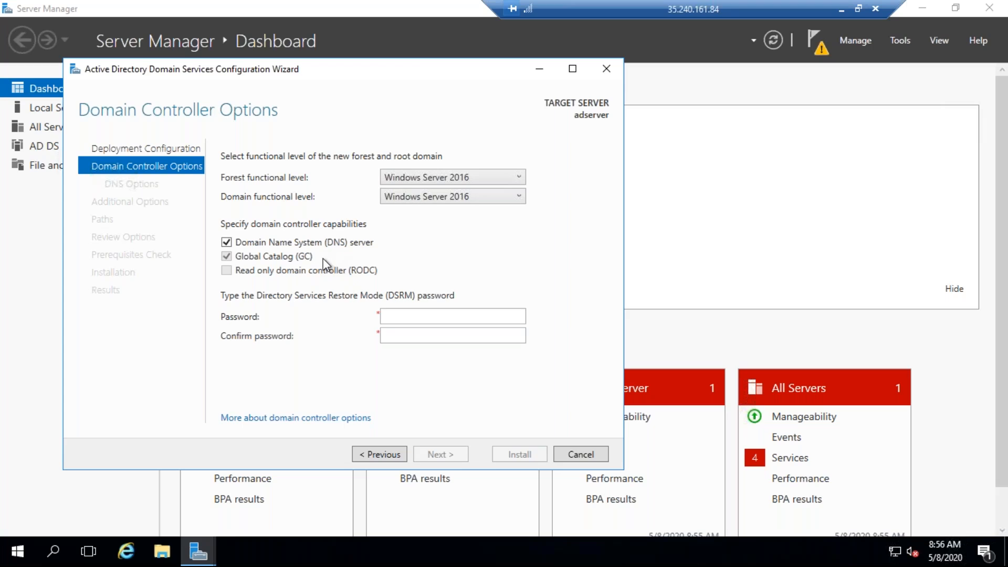
pyautogui.click(512, 180)
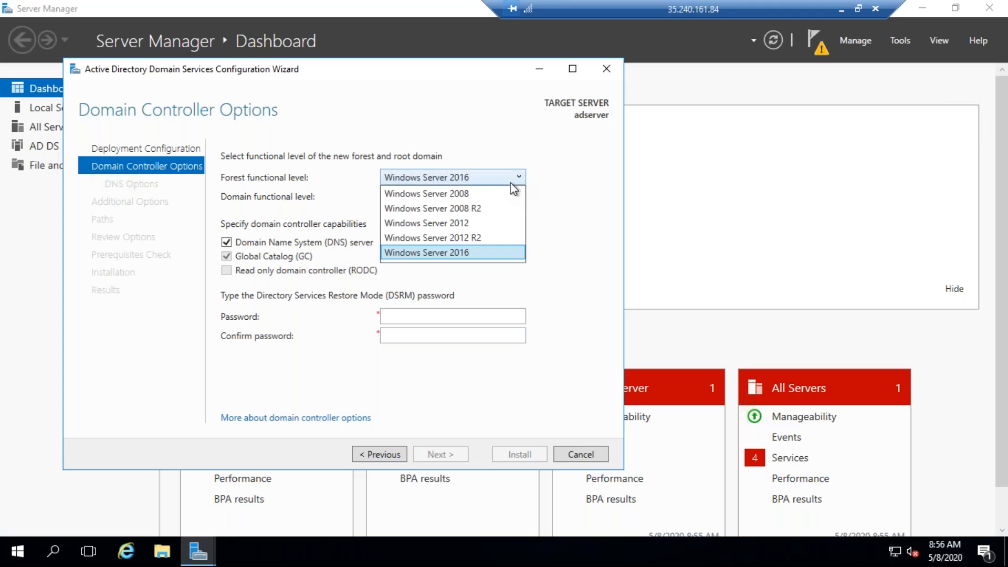
pyautogui.click(491, 193)
pyautogui.click(506, 195)
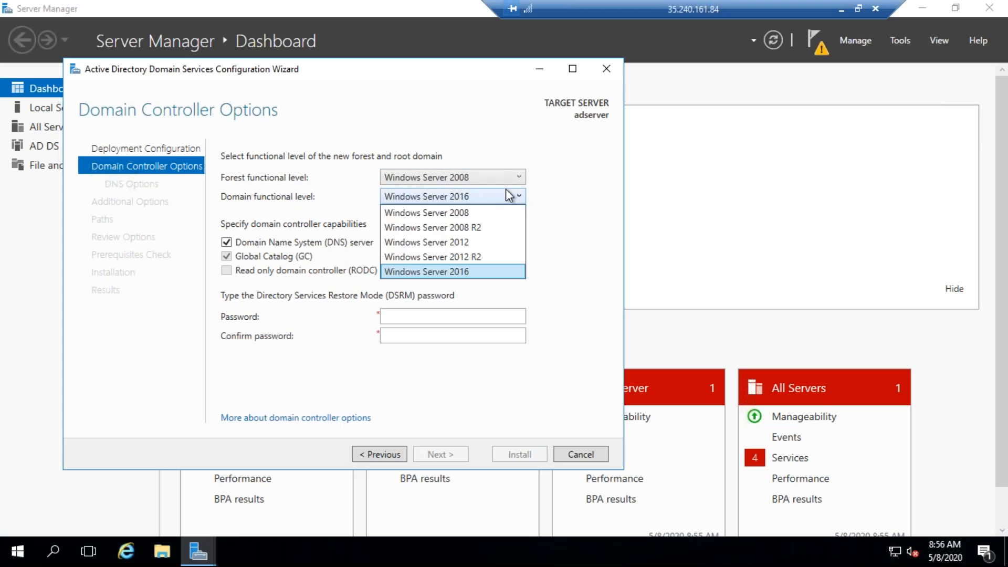
pyautogui.click(477, 212)
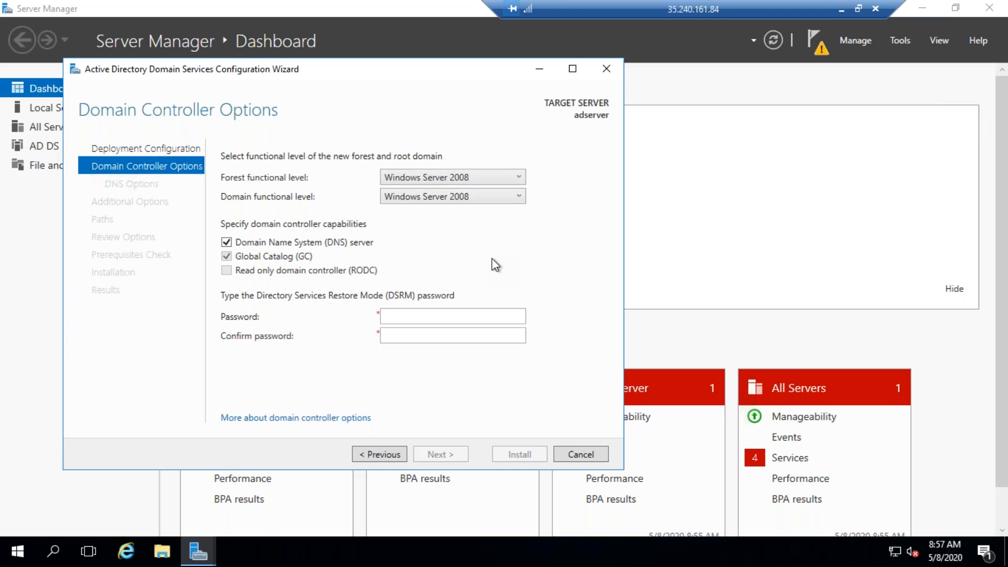
pyautogui.click(500, 177)
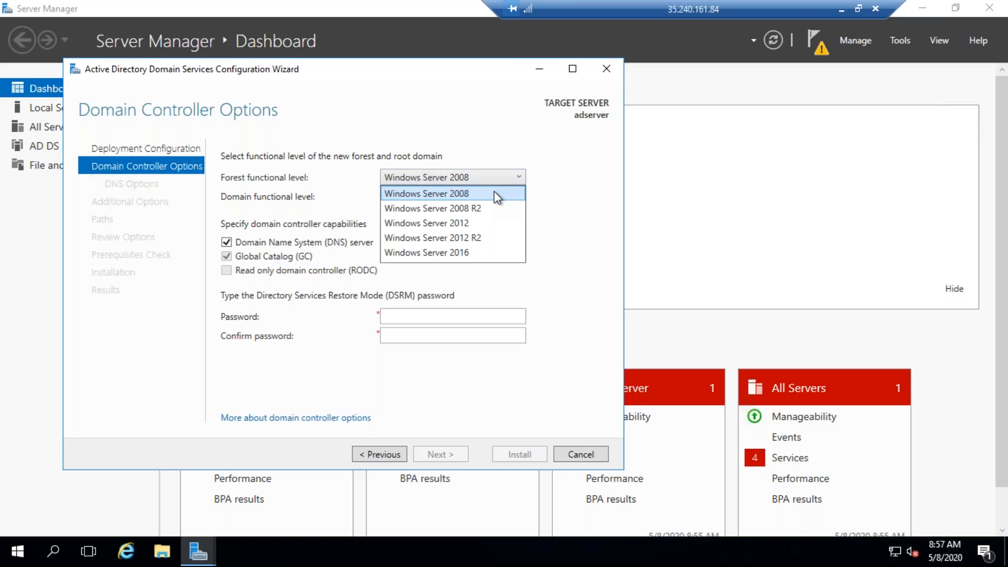
pyautogui.click(495, 193)
pyautogui.click(504, 197)
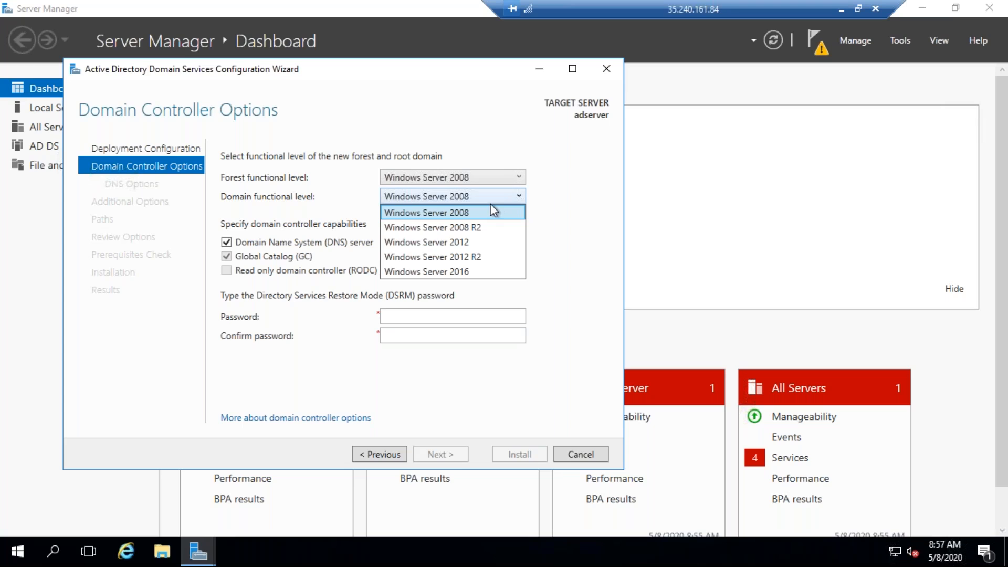
pyautogui.click(490, 204)
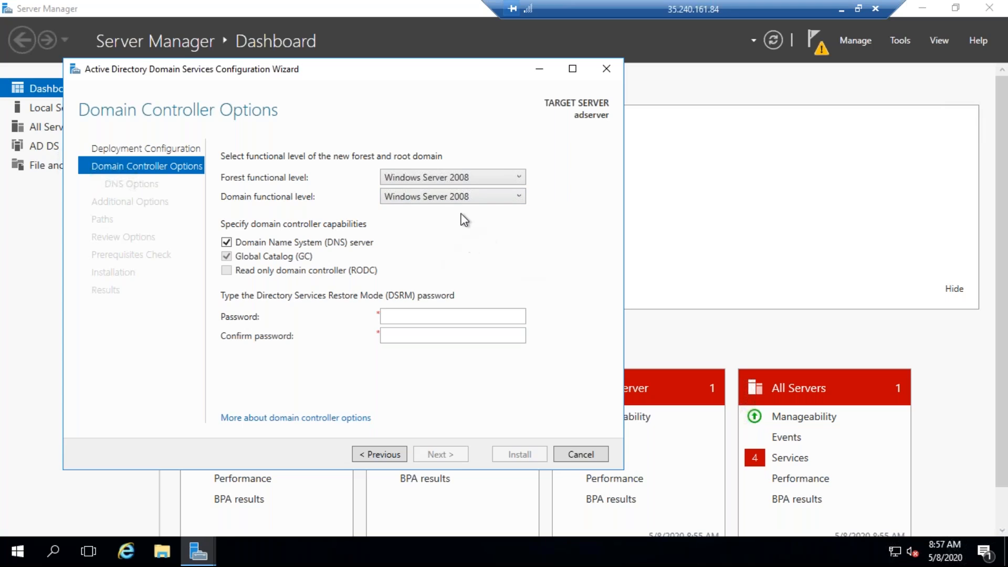
# Enter and confirm the Directory Services Restore Mode (DSRM) password and continue to the DNS options.
pyautogui.click(405, 312)
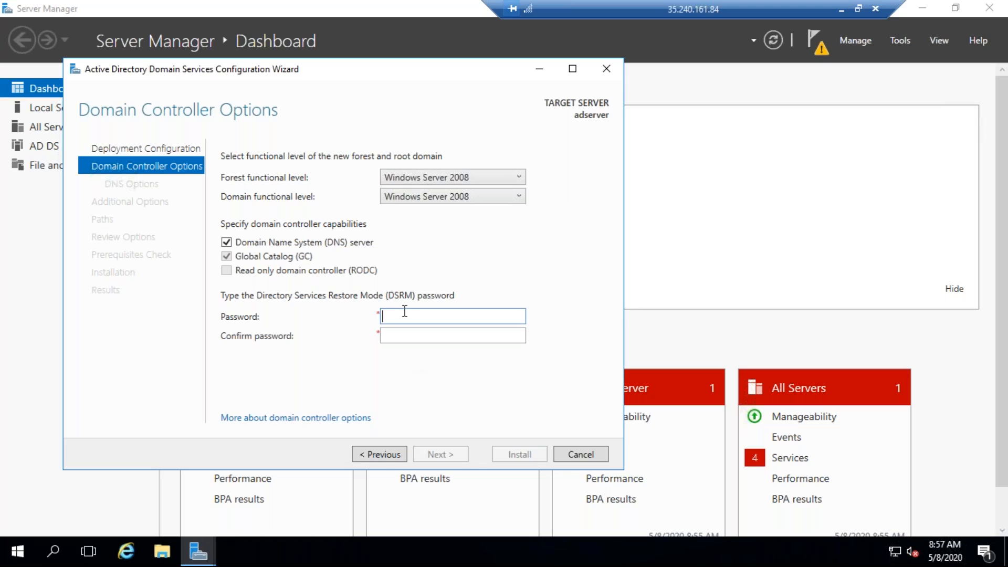
pyautogui.write('*********')
pyautogui.press('Tab')
pyautogui.write('**********')
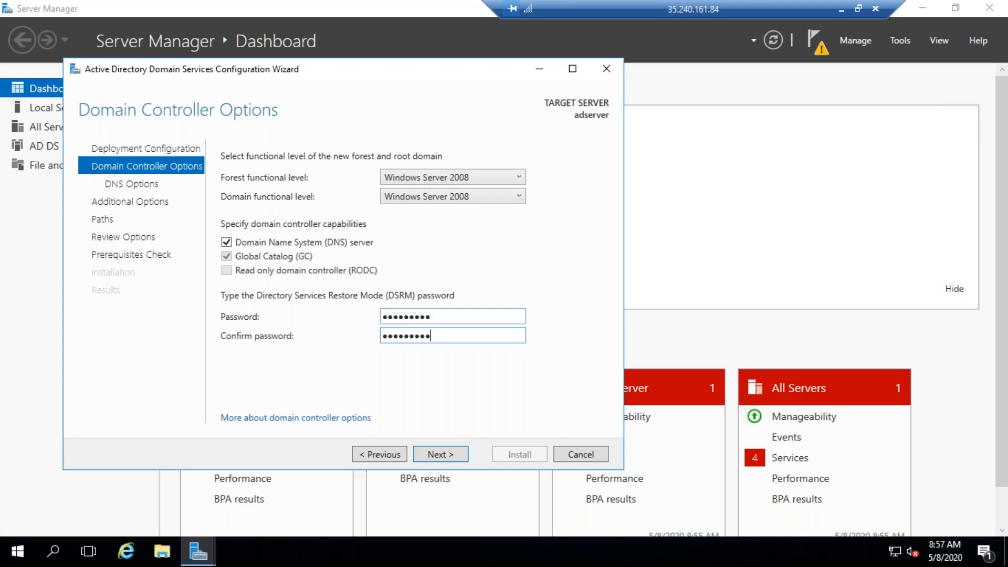
pyautogui.click(446, 447)
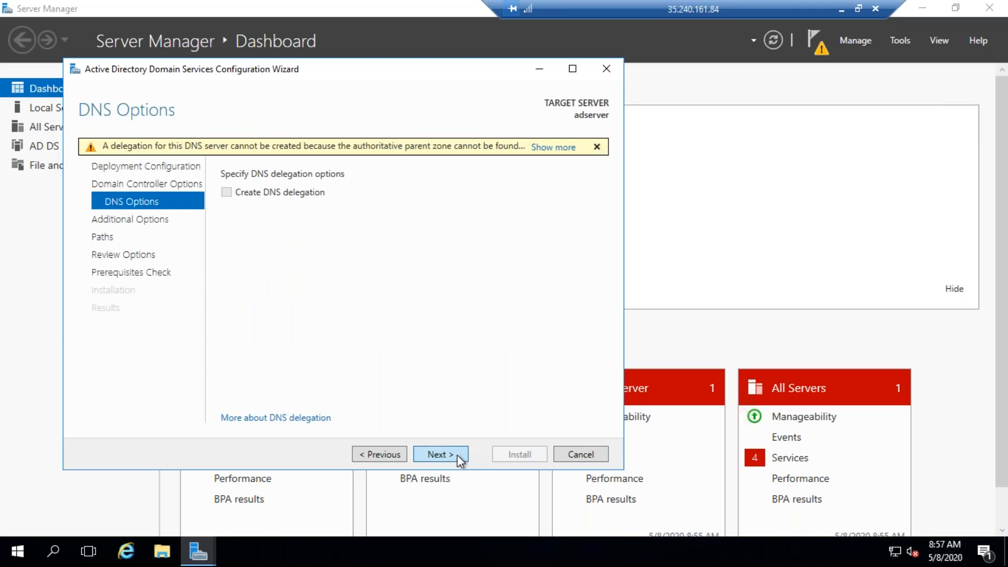
# Continue without DNS delegation and keep the default database, log files and SYSVOL folders.
pyautogui.click(457, 455)
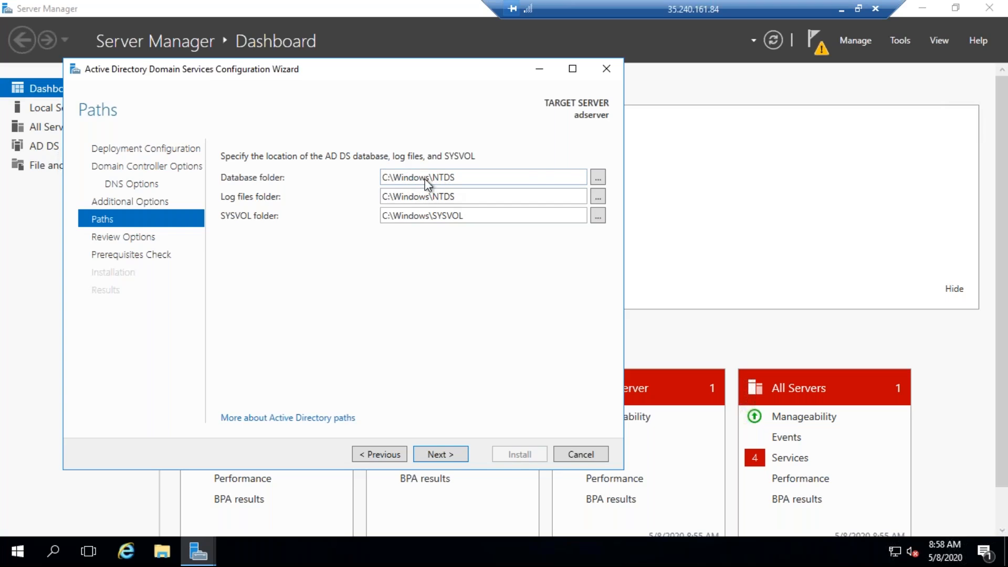
pyautogui.click(599, 177)
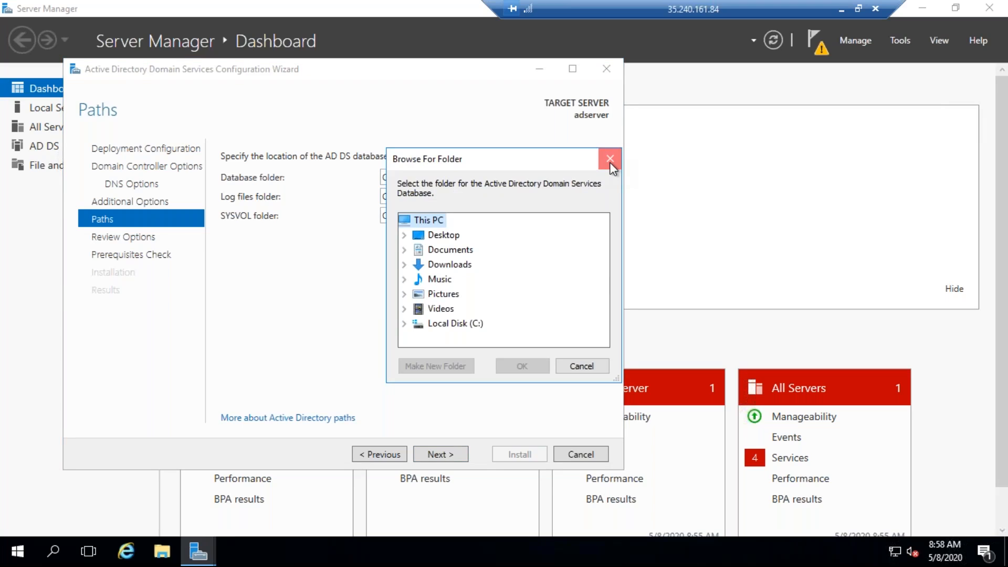
pyautogui.click(610, 158)
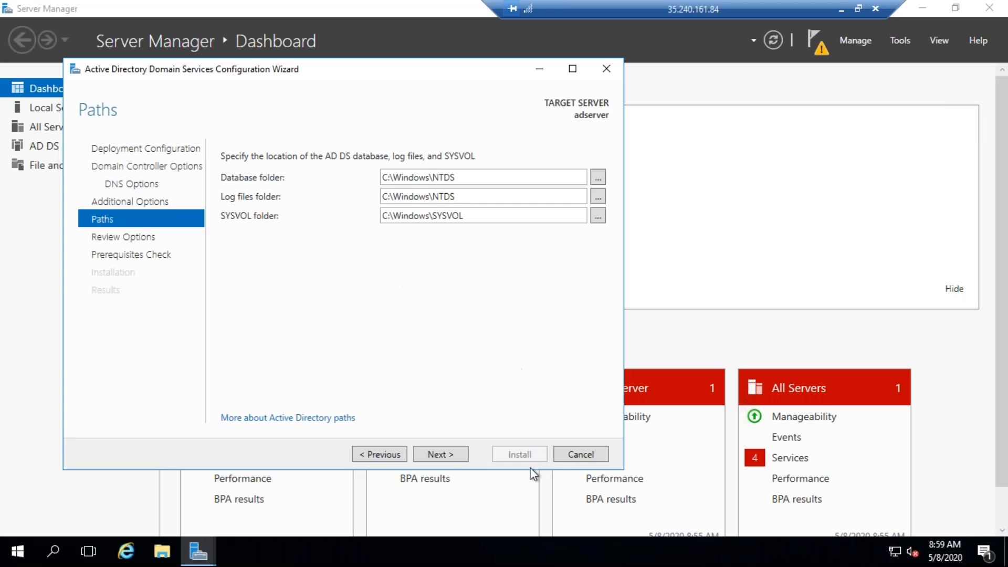
pyautogui.click(445, 455)
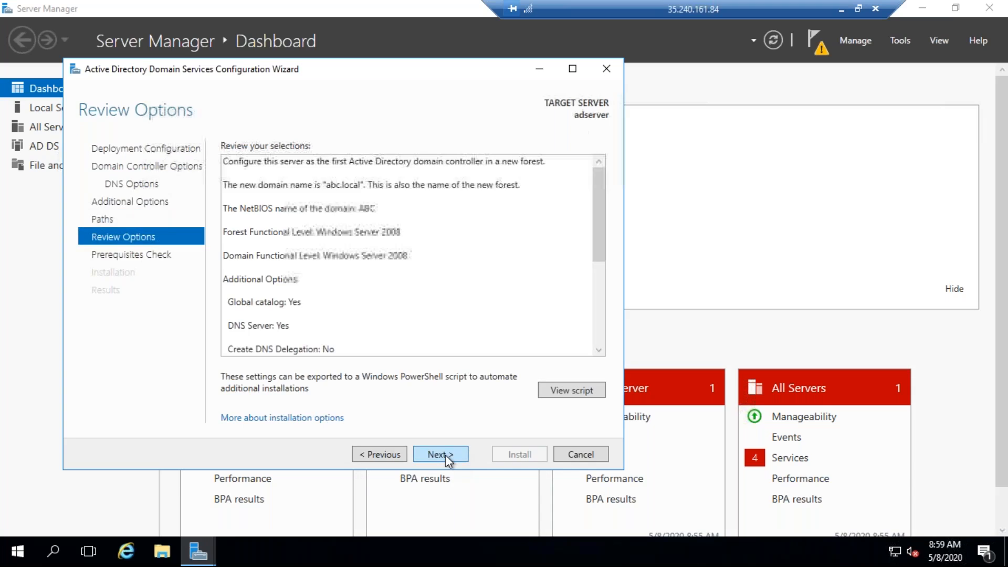
# Review the selected options, run the prerequisites check and install the domain controller configuration.
pyautogui.moveTo(598, 206); pyautogui.dragTo(576, 159)
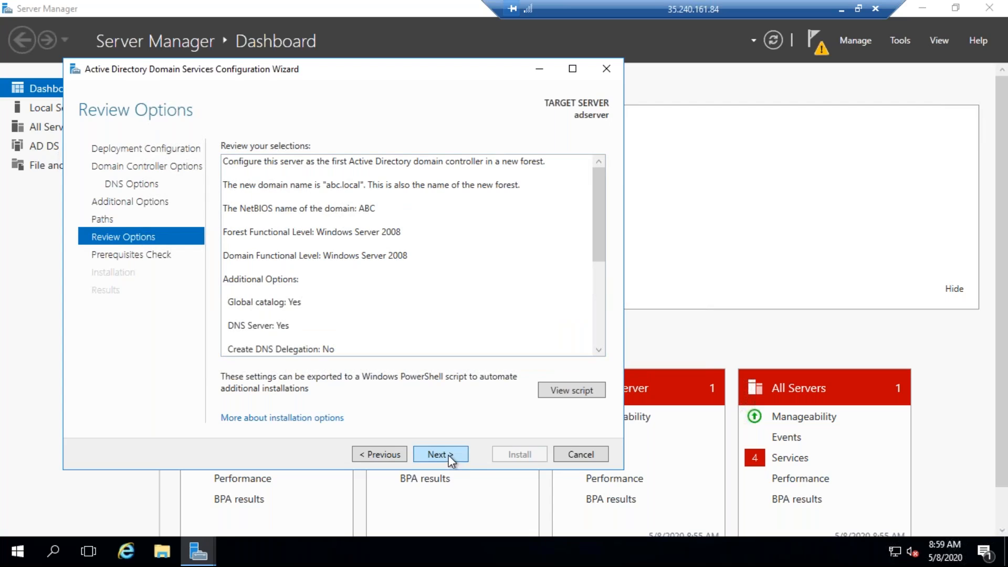
pyautogui.click(449, 455)
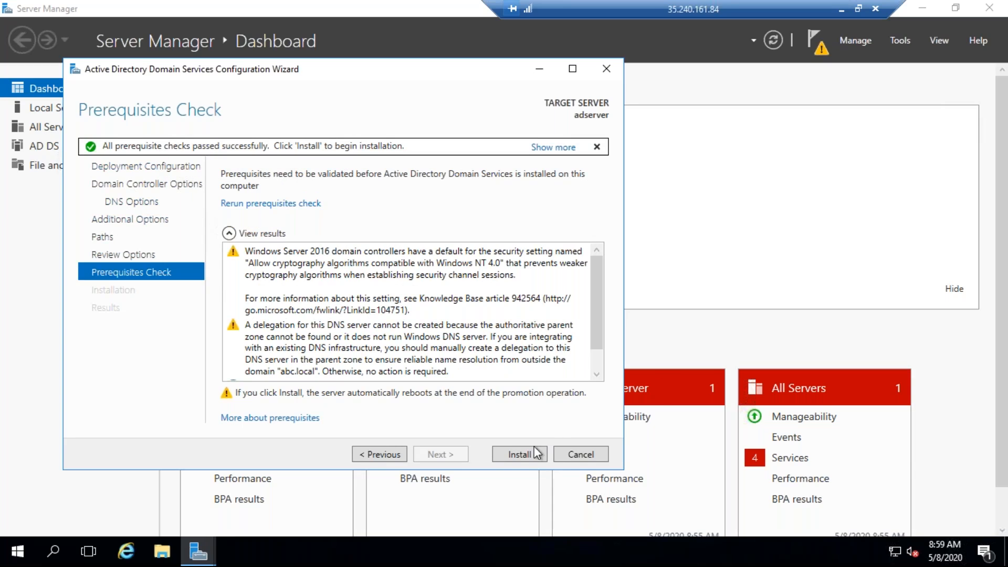
pyautogui.click(520, 455)
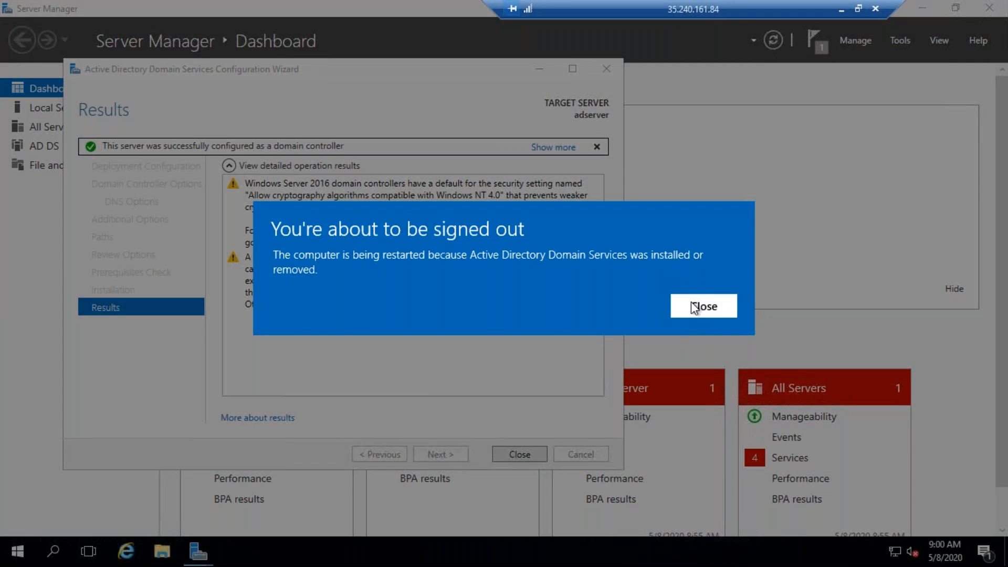
# Dismiss the sign-out notice and try to reconnect to the restarting server at 35.240.161.84 with Remote Desktop Connection.
pyautogui.click(694, 308)
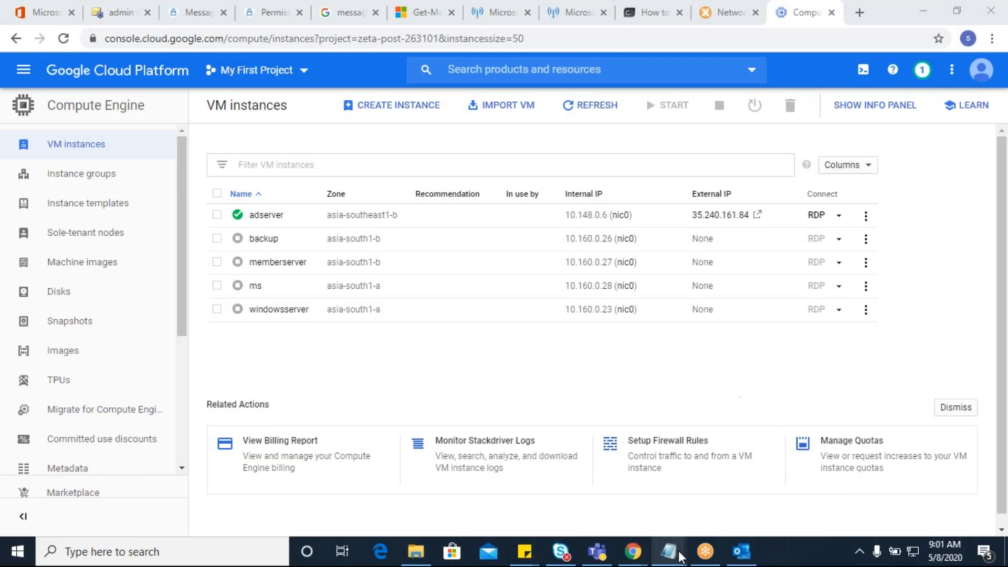
pyautogui.press('super+r')
pyautogui.press('Return')
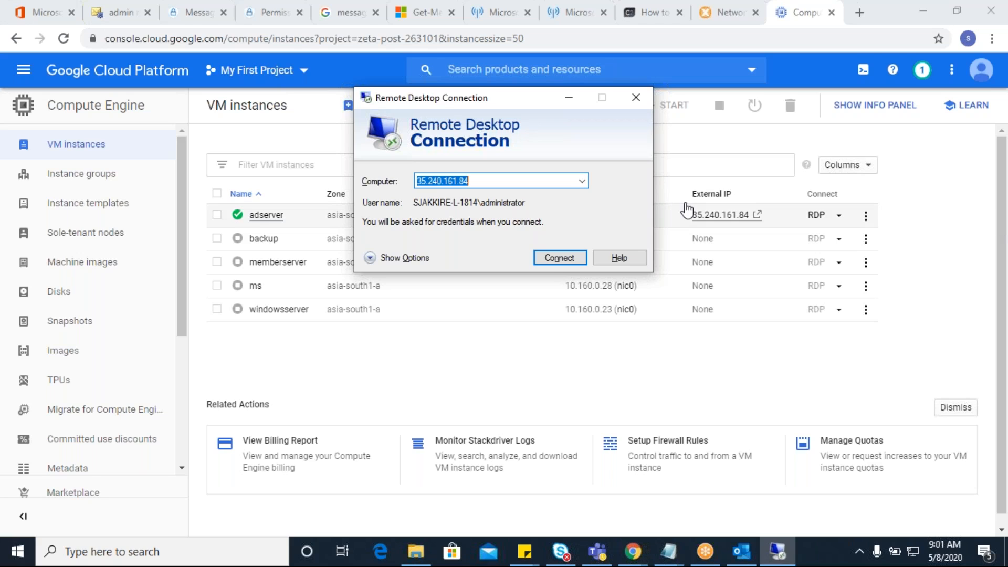
pyautogui.click(557, 261)
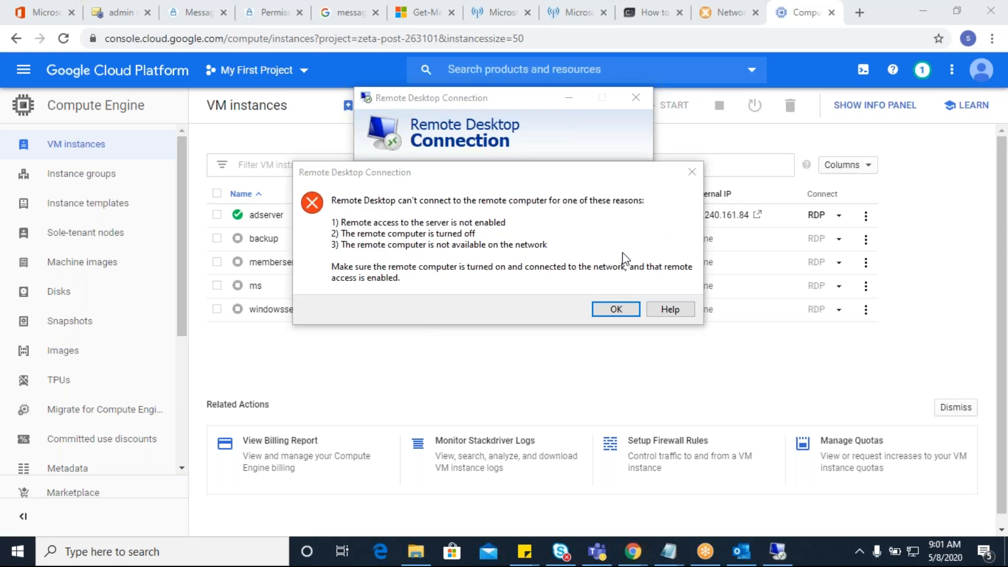
pyautogui.click(620, 311)
pyautogui.click(546, 255)
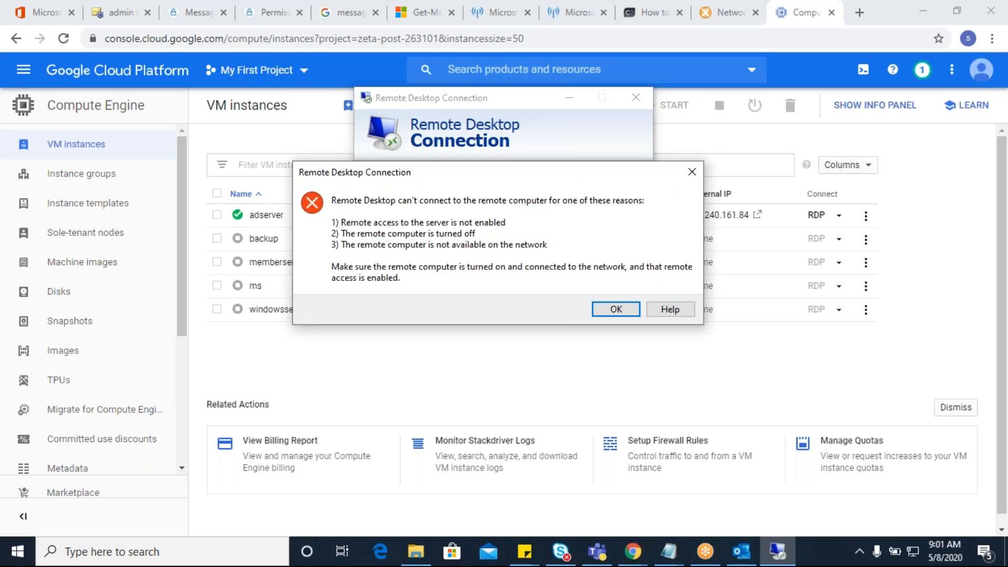
pyautogui.click(618, 311)
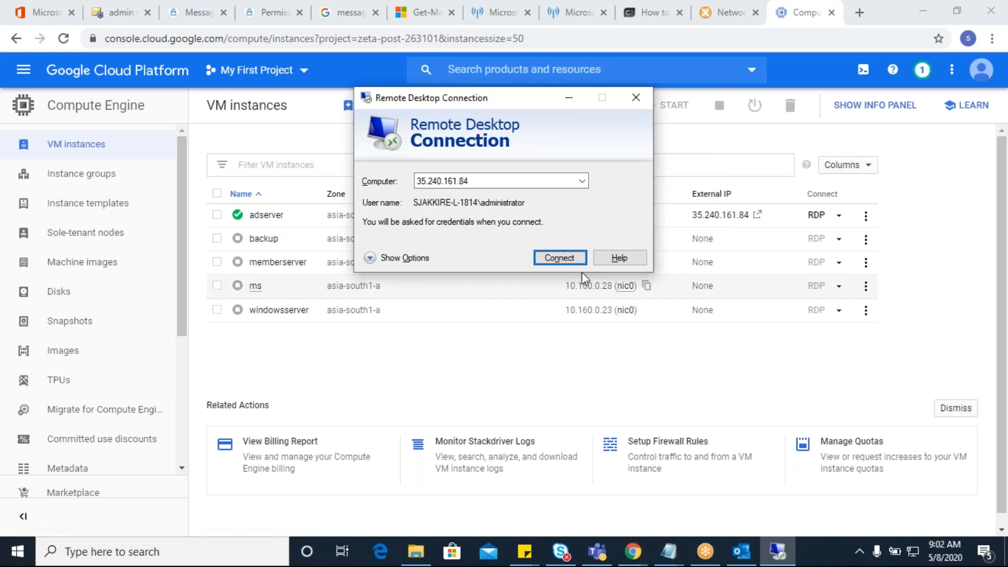
# Connect to 35.240.161.84 with the abc.local domain administrator account, entering its password and accepting the untrusted certificate.
pyautogui.click(560, 258)
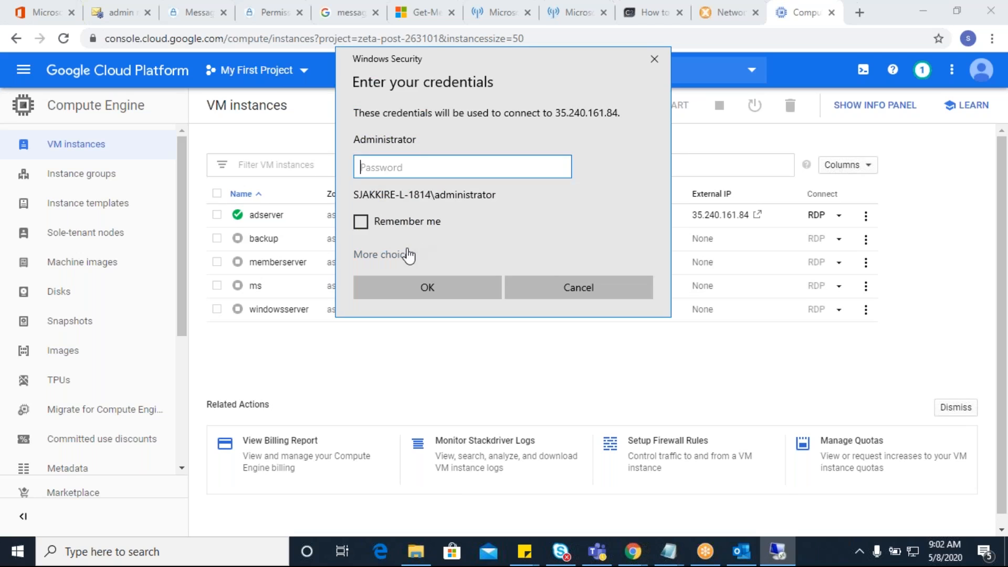
pyautogui.click(409, 255)
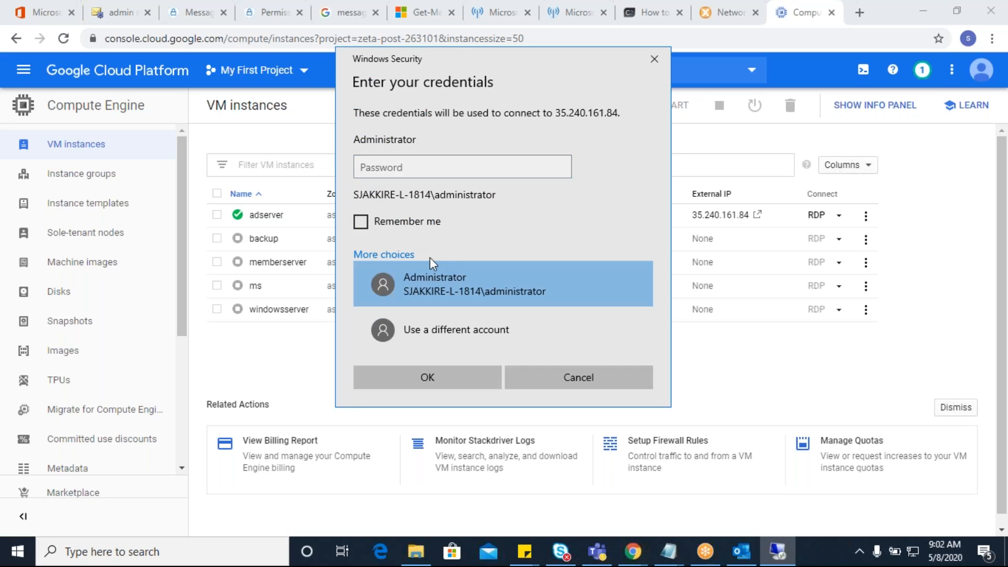
pyautogui.click(476, 322)
pyautogui.write('administrat')
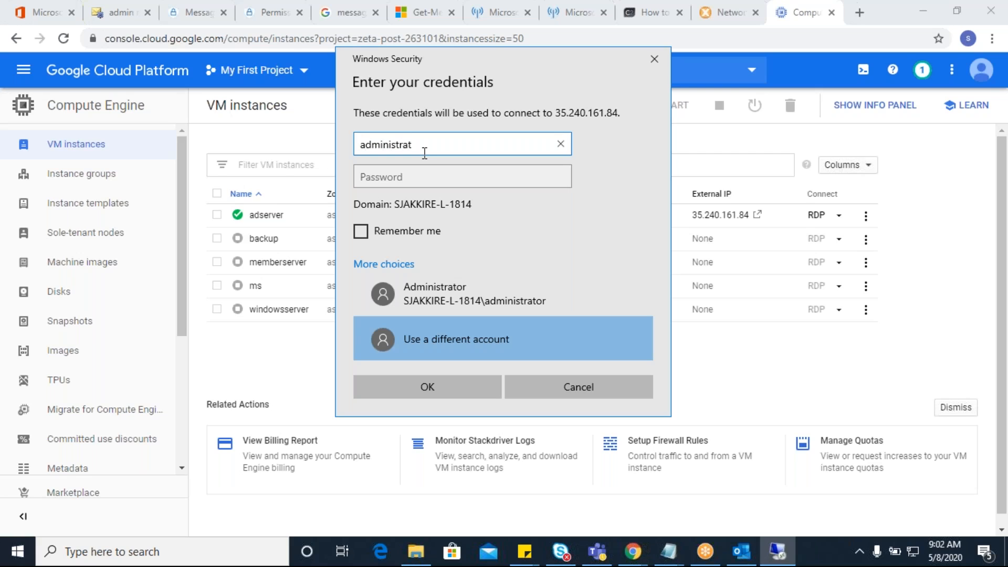
pyautogui.write('or@abc.local')
pyautogui.press('Tab')
pyautogui.write('•••••••')
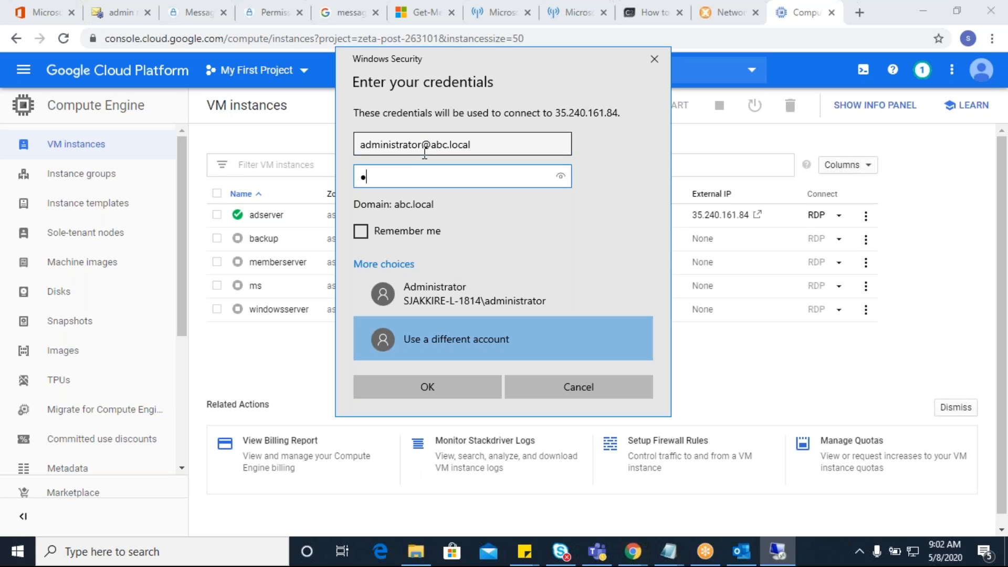
pyautogui.write('•••••')
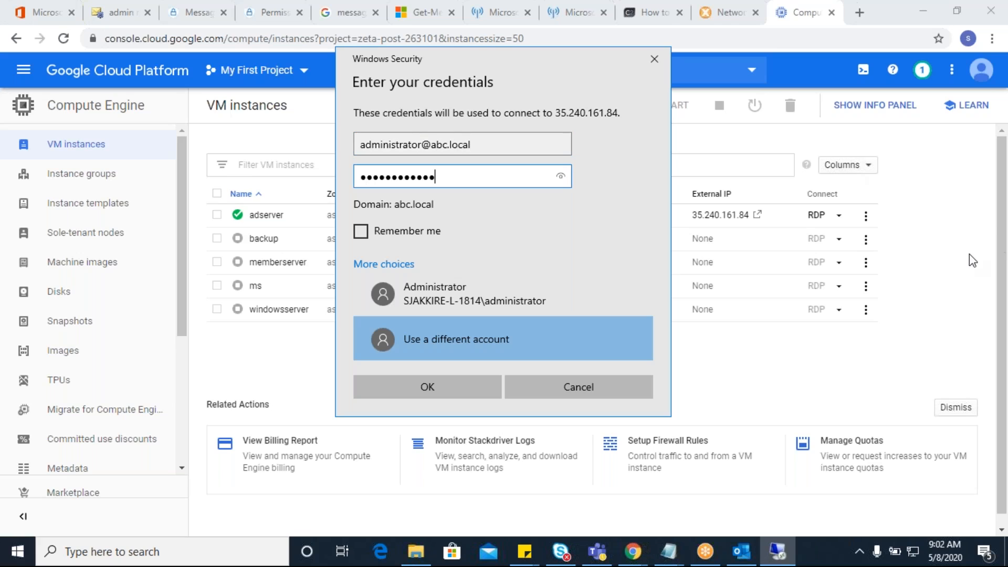
pyautogui.click(987, 224)
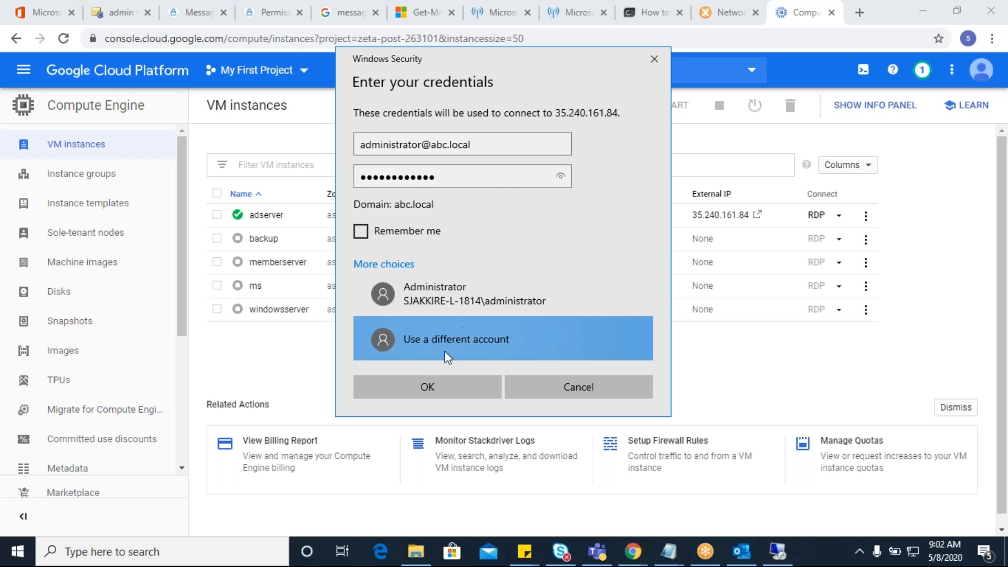
pyautogui.click(427, 387)
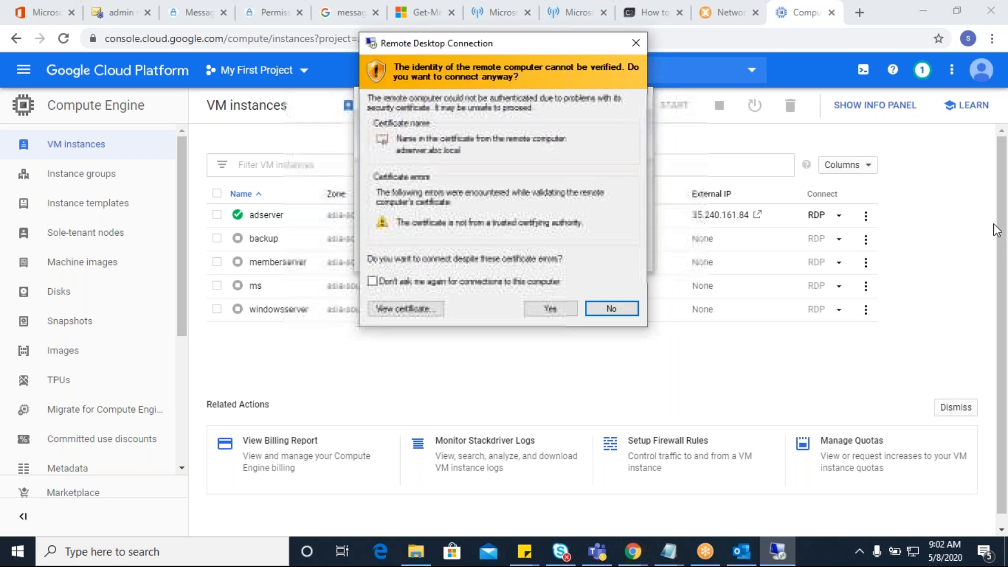
pyautogui.click(563, 306)
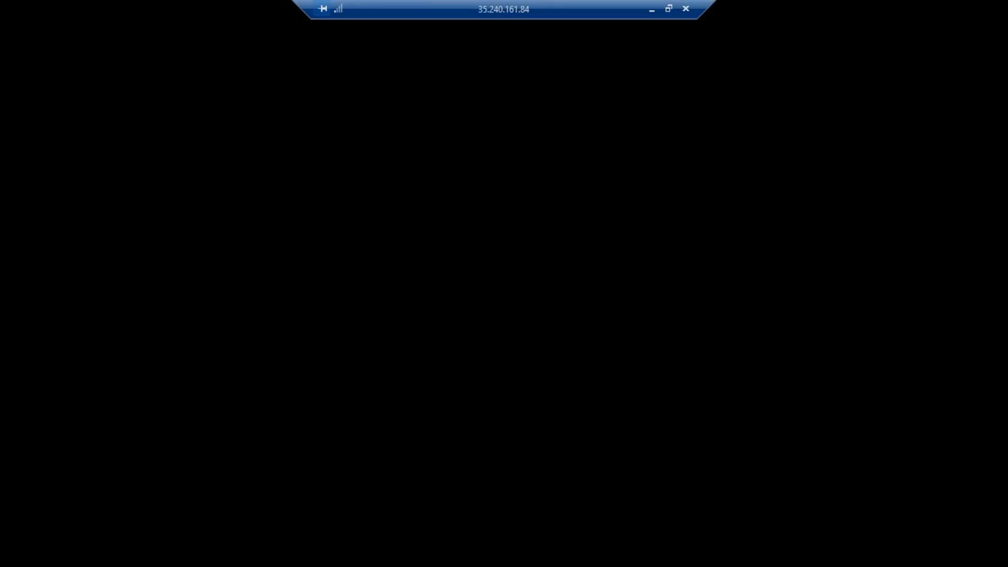
# Move the remote session's connection bar aside so it clears the middle of the display.
pyautogui.moveTo(631, 7); pyautogui.dragTo(710, 23)
pyautogui.click(747, 9)
pyautogui.doubleClick(735, 28)
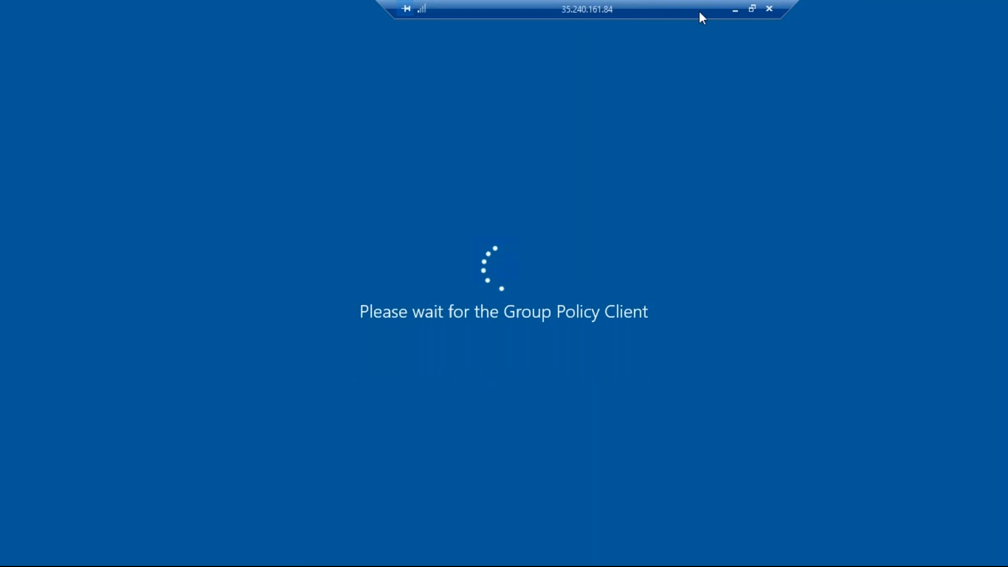
pyautogui.moveTo(703, 6); pyautogui.dragTo(914, 2)
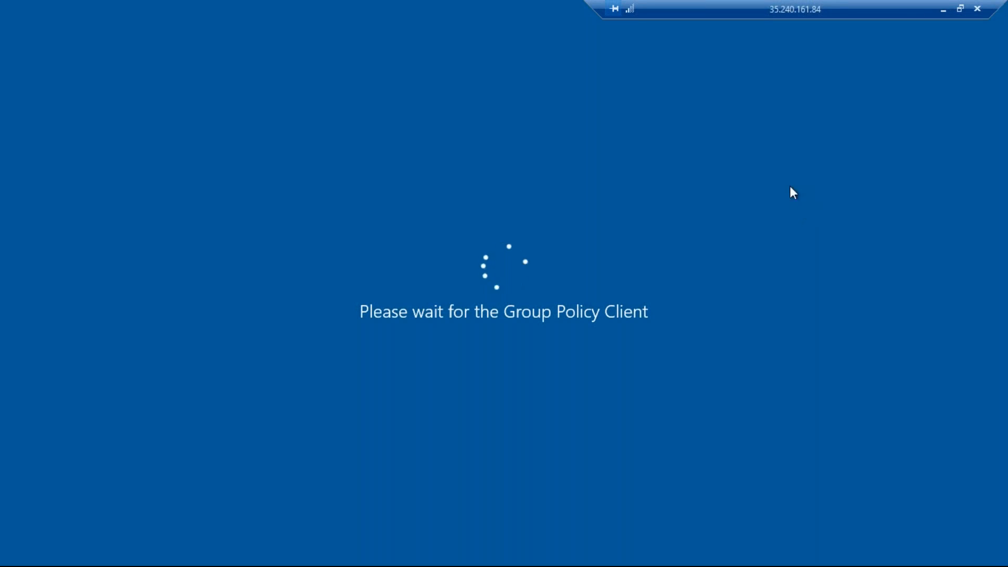
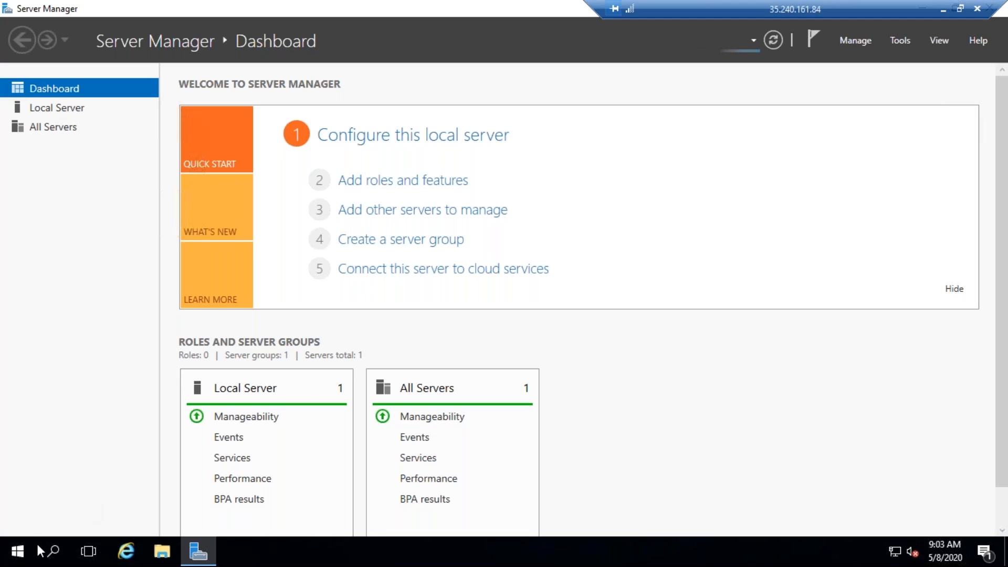
# Open an elevated Command Prompt on the server and change to the root of drive C.
pyautogui.click(21, 557)
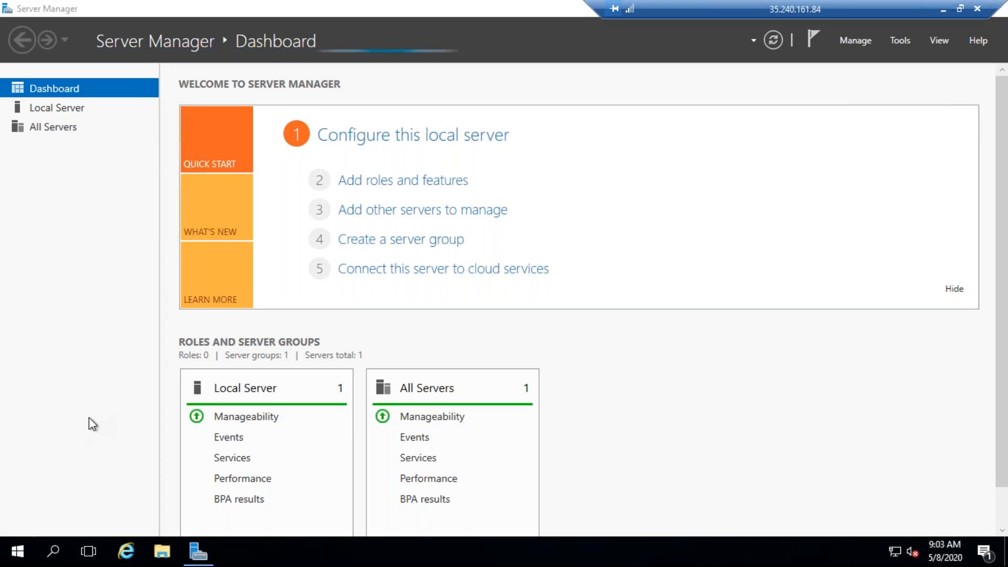
pyautogui.rightClick(24, 560)
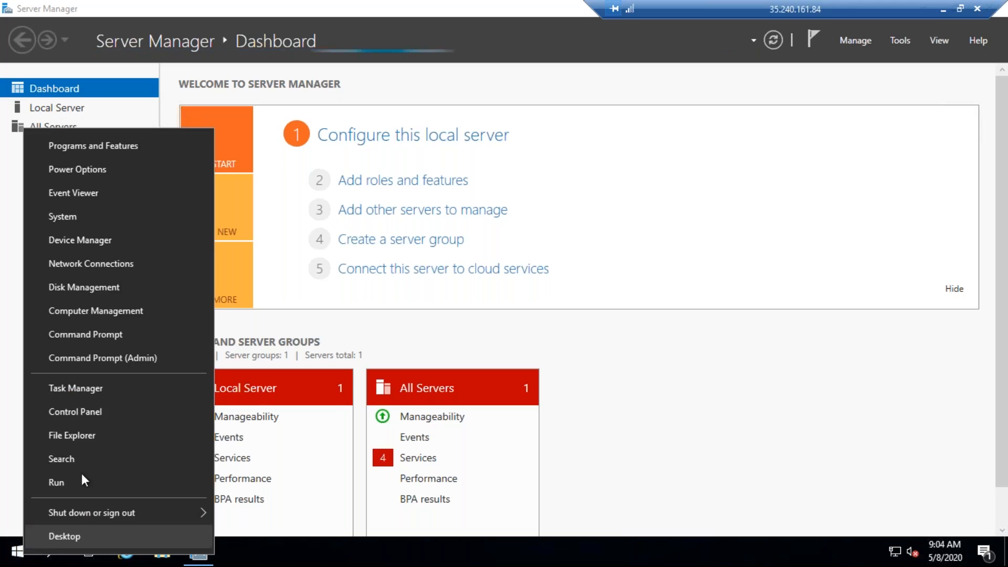
pyautogui.click(130, 357)
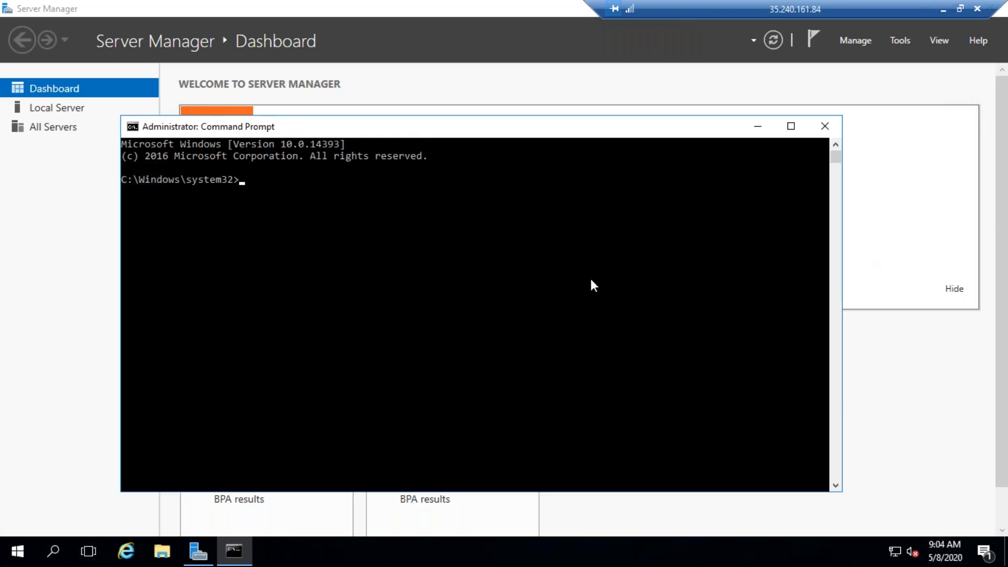
pyautogui.write('cd\\')
pyautogui.press('Return')
pyautogui.press('Return')
pyautogui.press('Return')
pyautogui.press('Return')
pyautogui.press('Return')
pyautogui.press('Return')
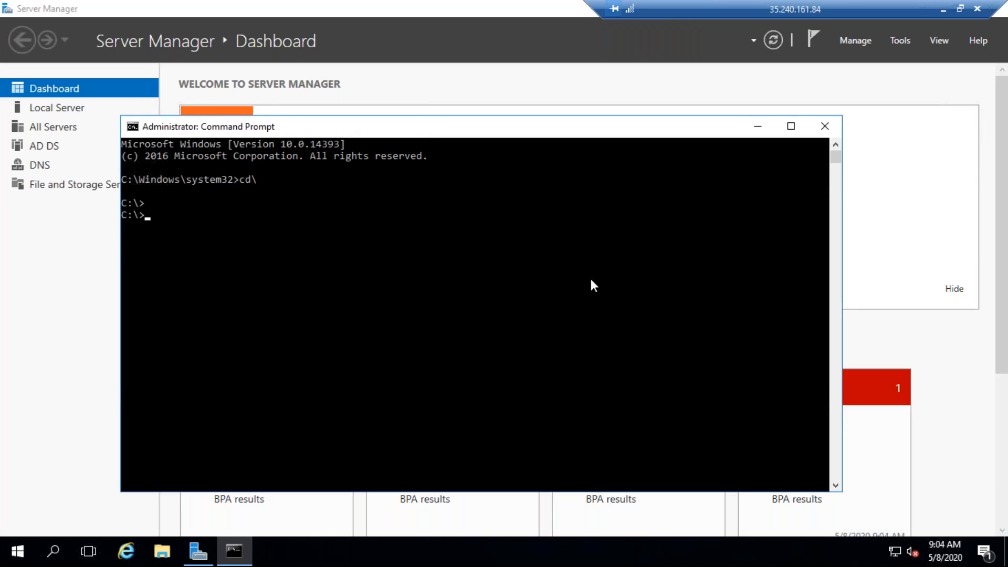
# Run net accounts and check the computer role in its output.
pyautogui.write('net a')
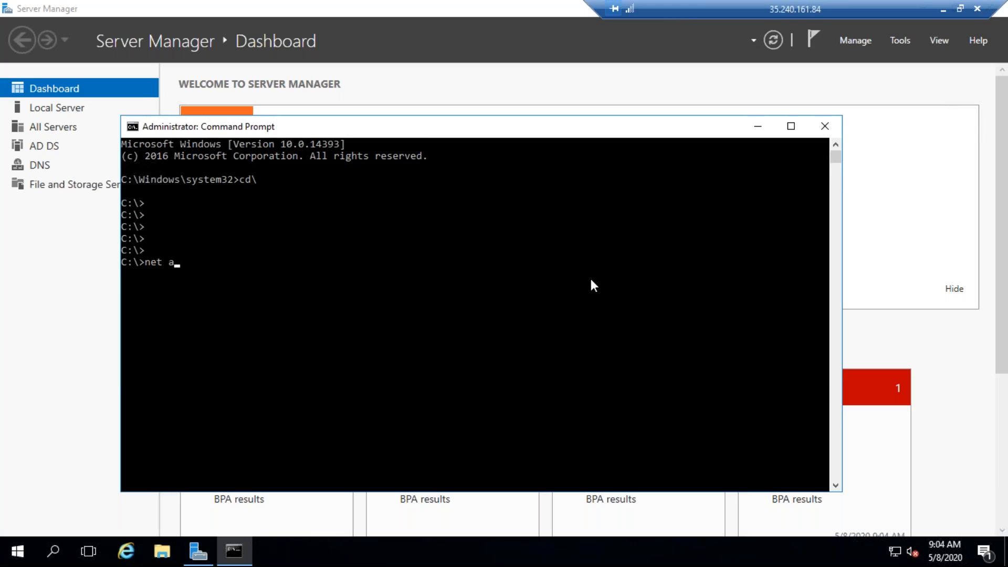
pyautogui.write('ccounts')
pyautogui.press('Return')
pyautogui.moveTo(135, 369); pyautogui.dragTo(472, 379)
pyautogui.moveTo(323, 363); pyautogui.dragTo(221, 359)
pyautogui.doubleClick(157, 364)
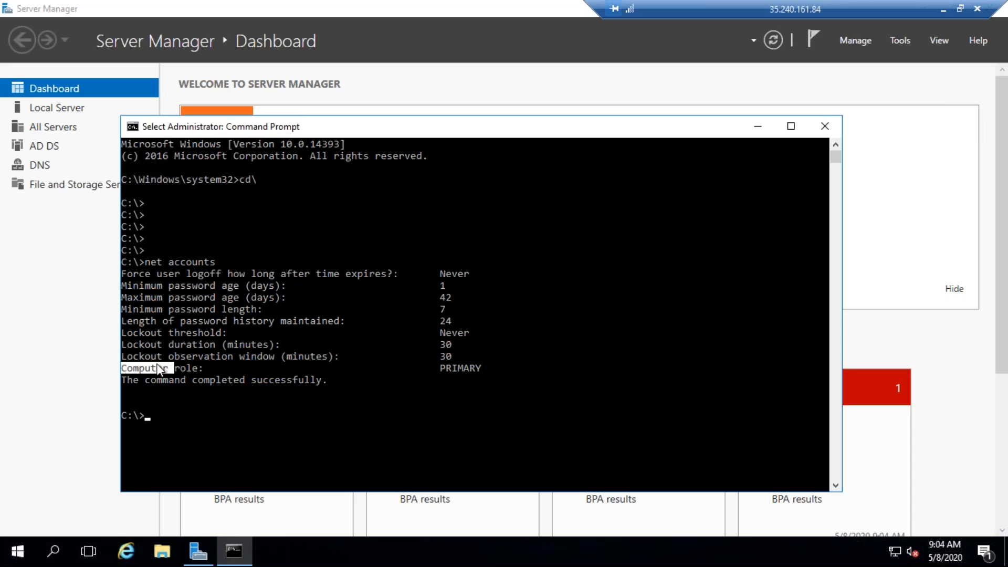
pyautogui.click(472, 345)
# Open the system properties of This PC, check the full computer name and domain, and close the window.
pyautogui.click(55, 552)
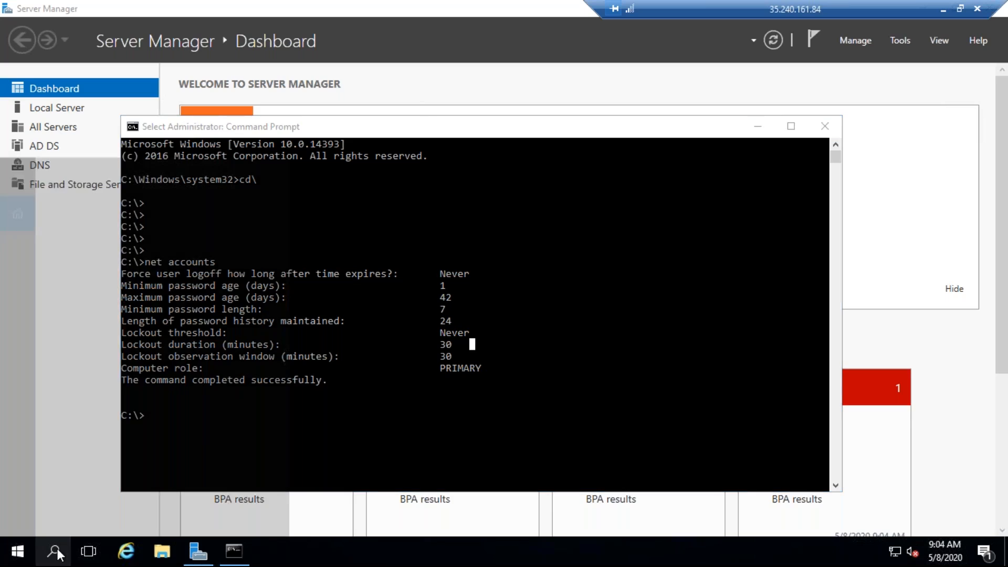
pyautogui.write('t')
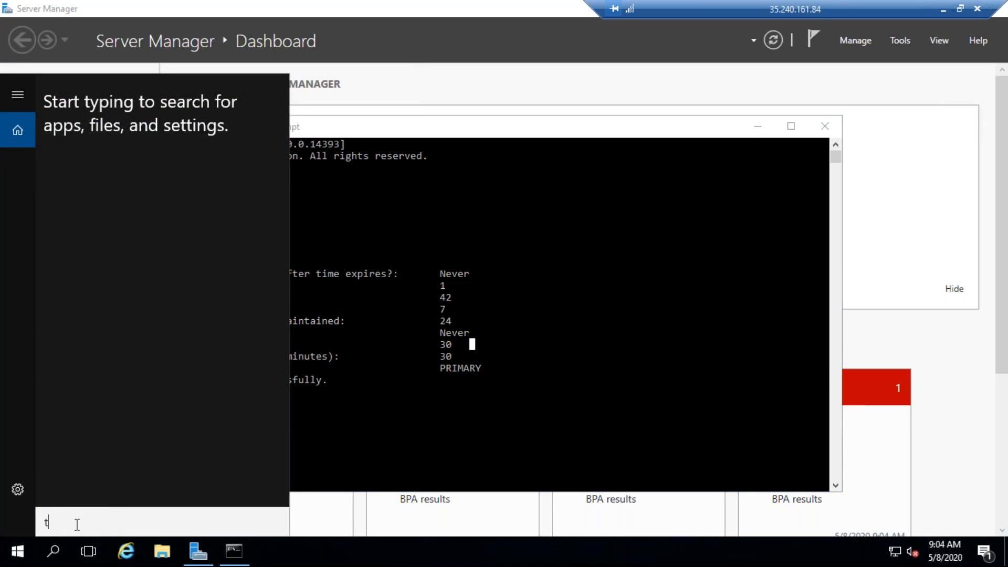
pyautogui.write('his pc')
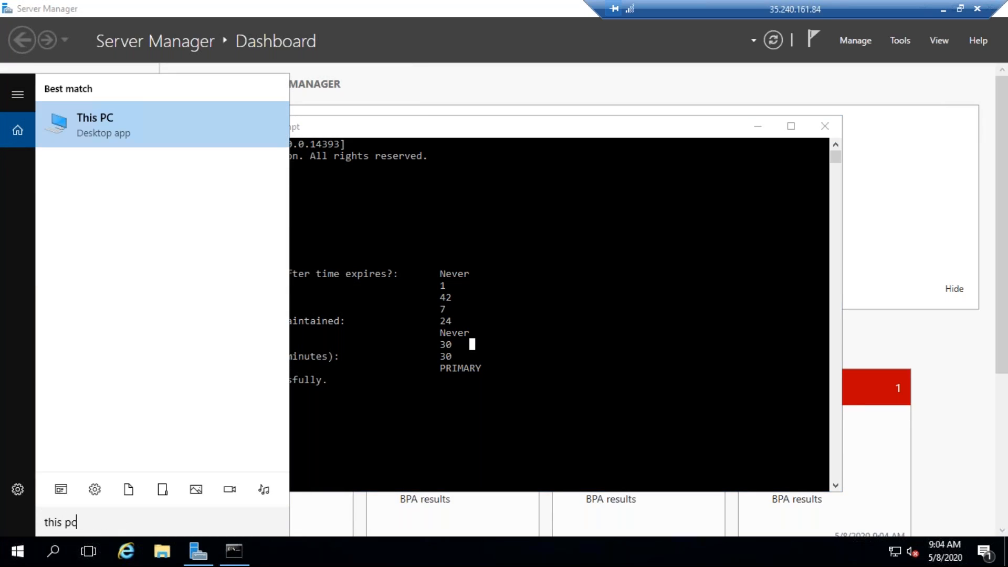
pyautogui.rightClick(114, 134)
pyautogui.click(194, 276)
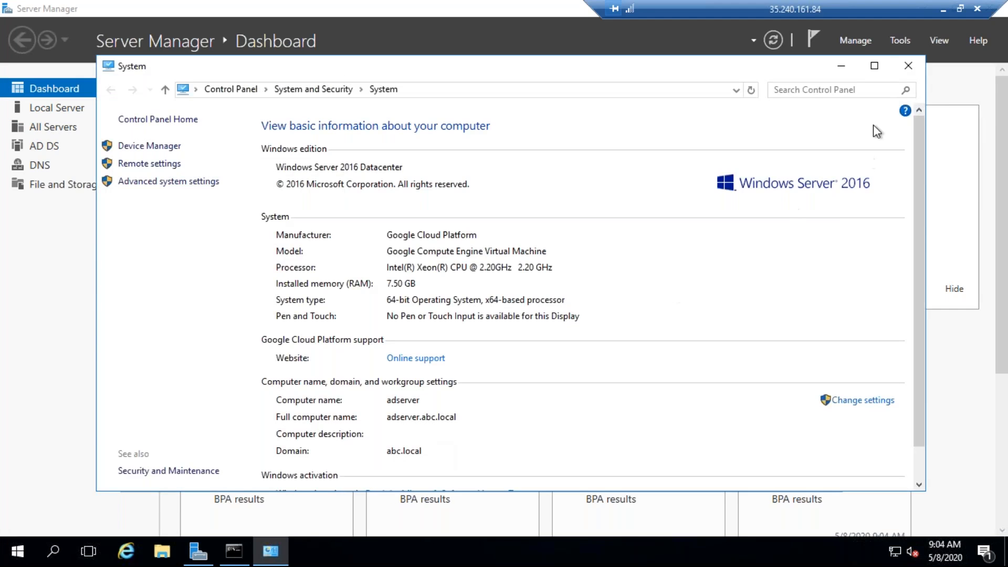
pyautogui.click(875, 65)
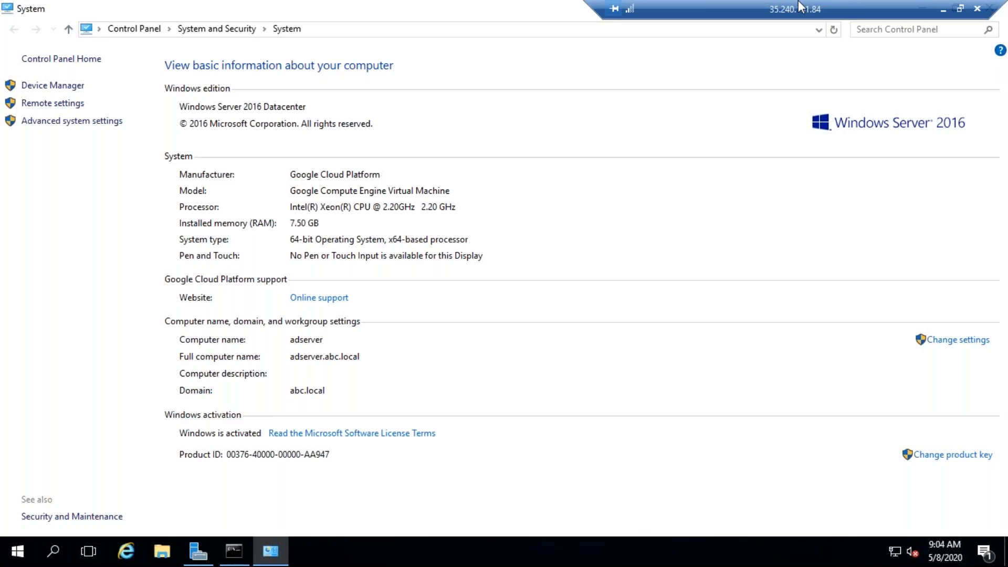
pyautogui.moveTo(853, 15); pyautogui.dragTo(741, 11)
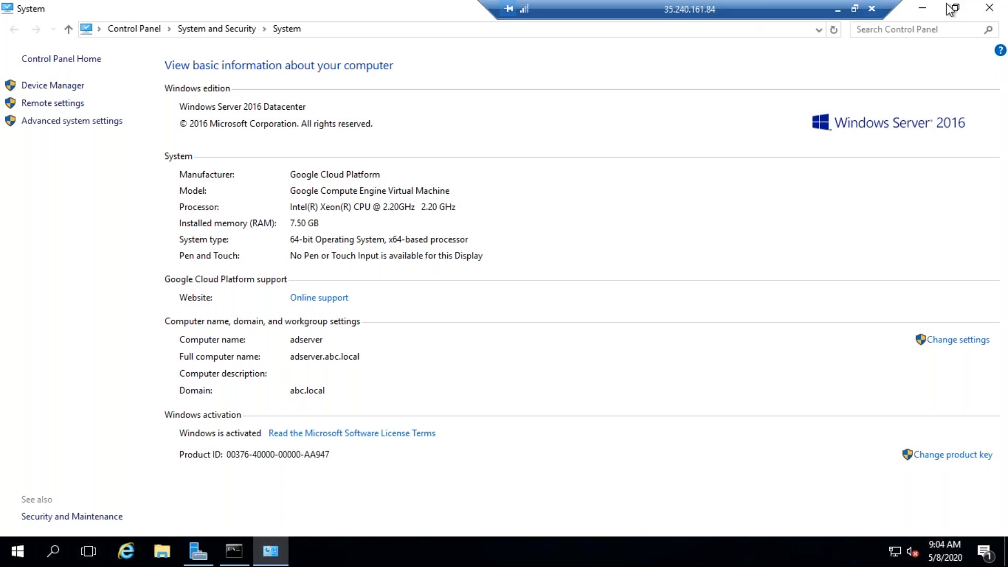
pyautogui.click(989, 7)
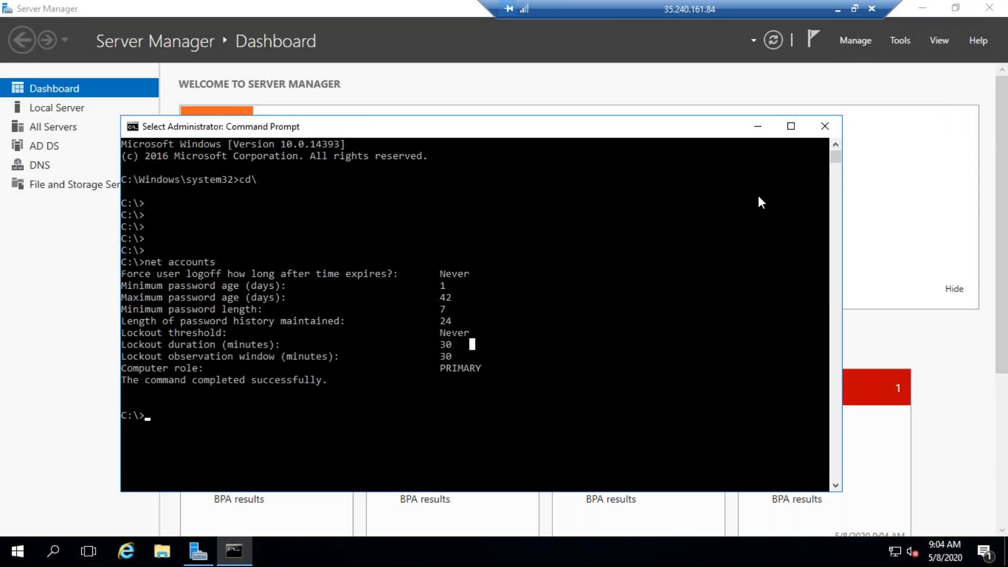
# Minimize the Command Prompt and Server Manager windows and disconnect the remote desktop session.
pyautogui.click(757, 126)
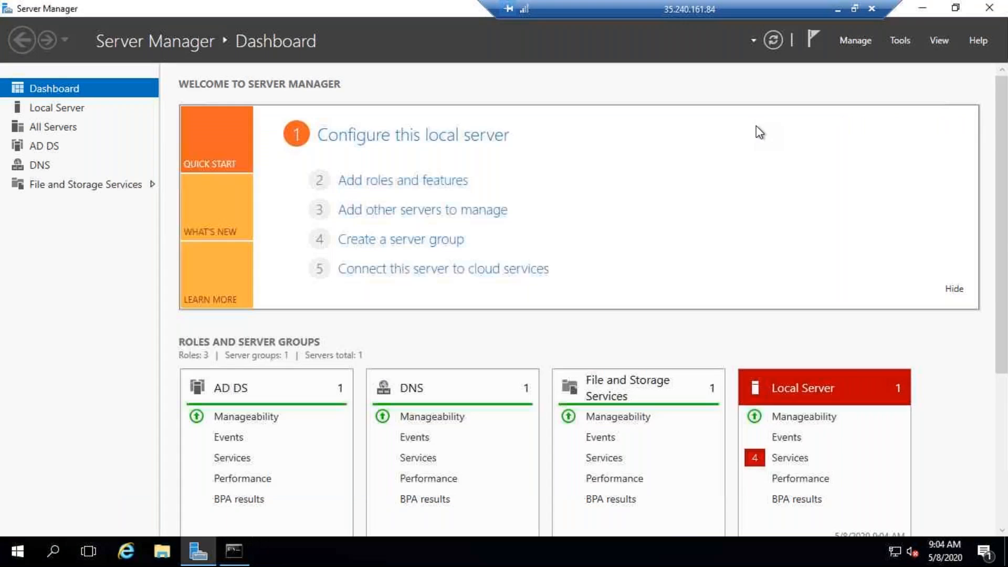
pyautogui.click(924, 9)
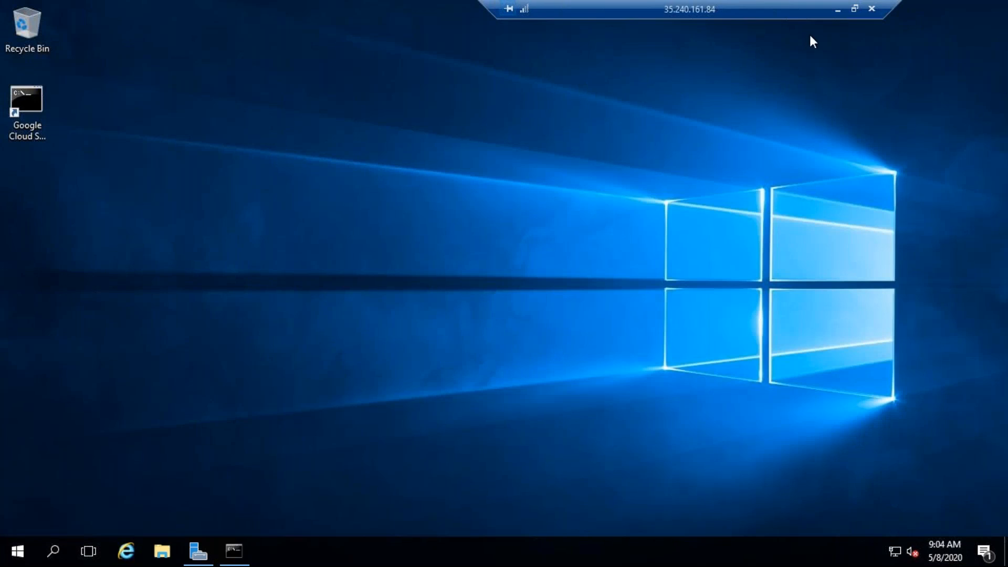
pyautogui.moveTo(792, 6); pyautogui.dragTo(788, 7)
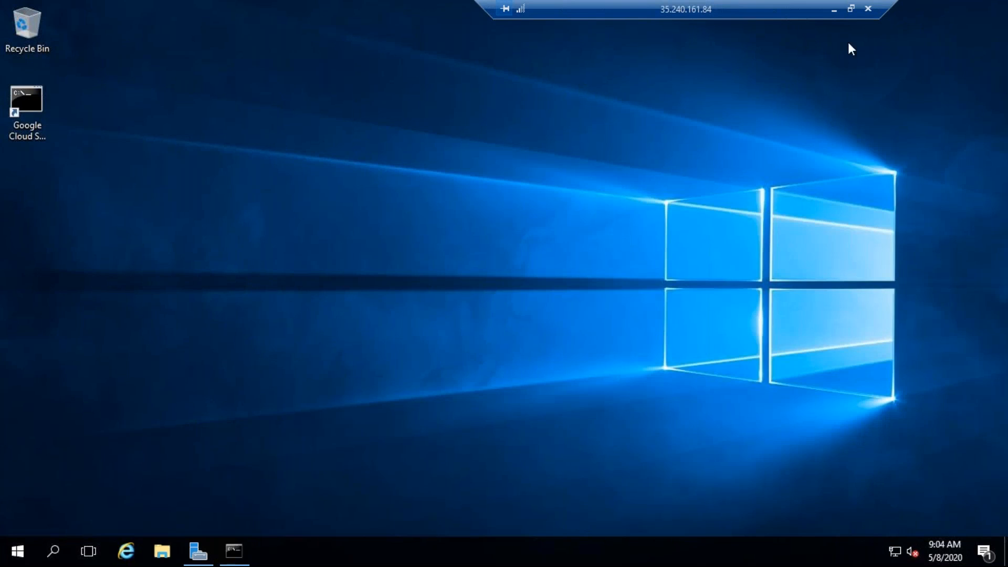
pyautogui.click(868, 9)
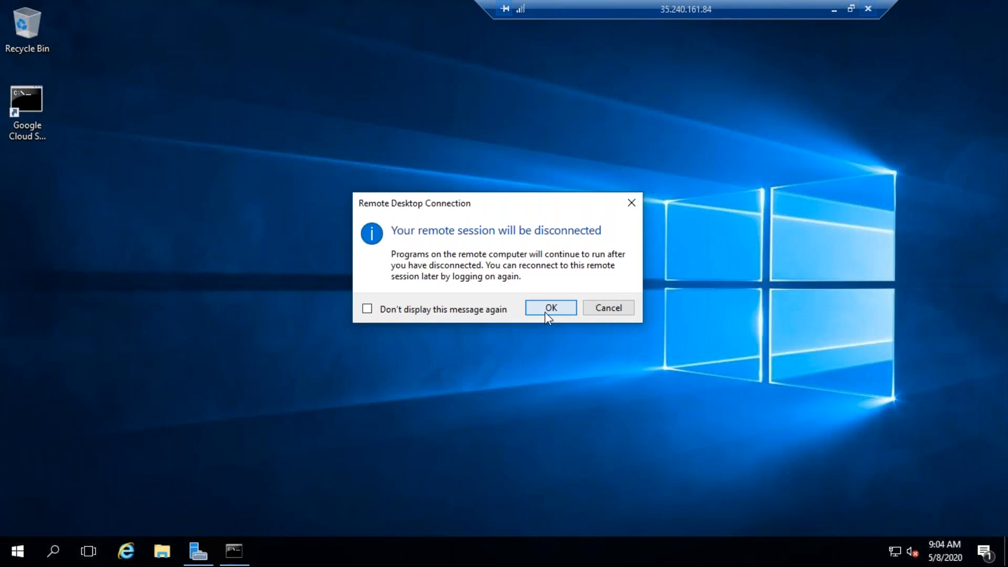
pyautogui.click(549, 308)
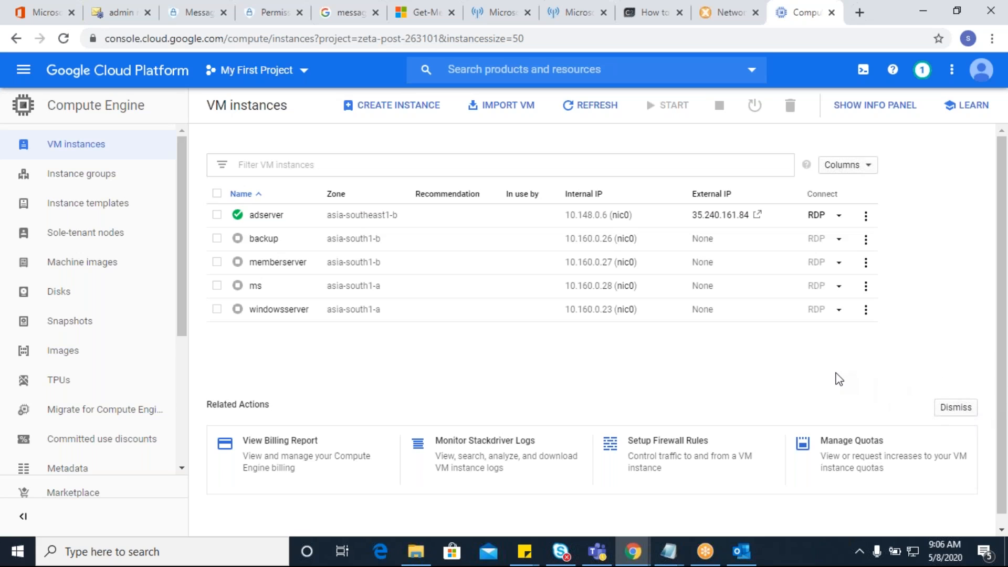
pyautogui.click(837, 392)
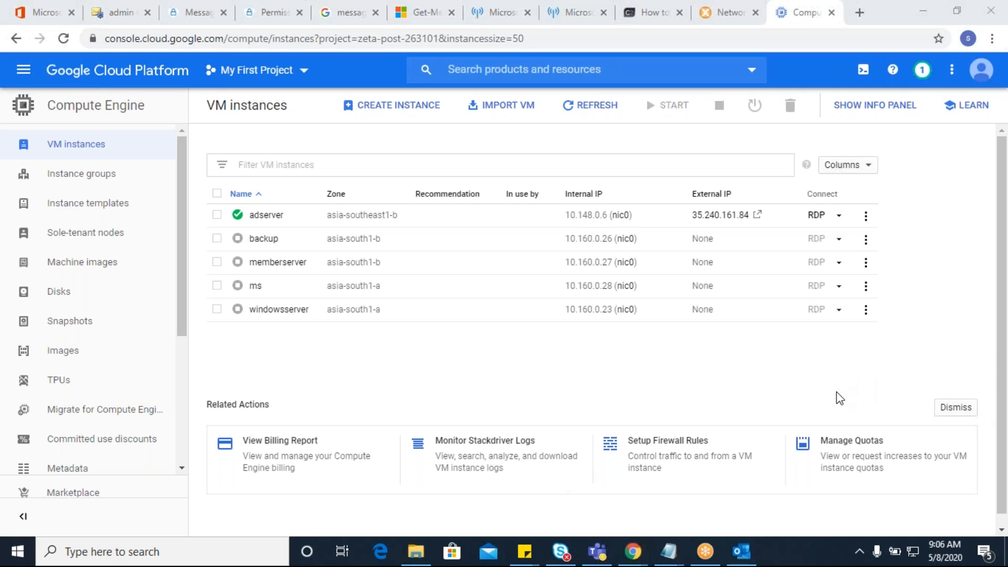